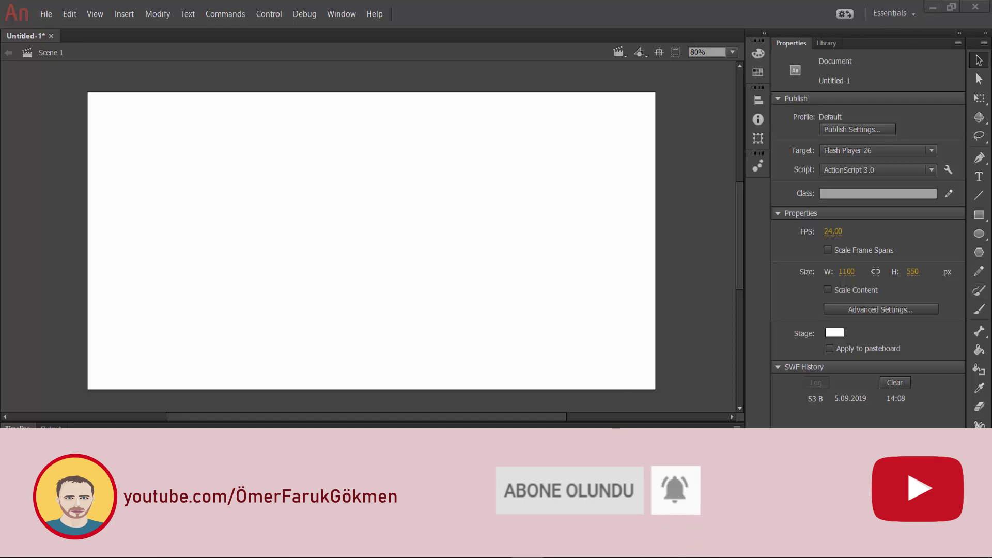
Switch to File Explorer, preview the finished animation ucakanimasyonu2.swf, close its player and return to the Animate document.
key("alt+Tab")
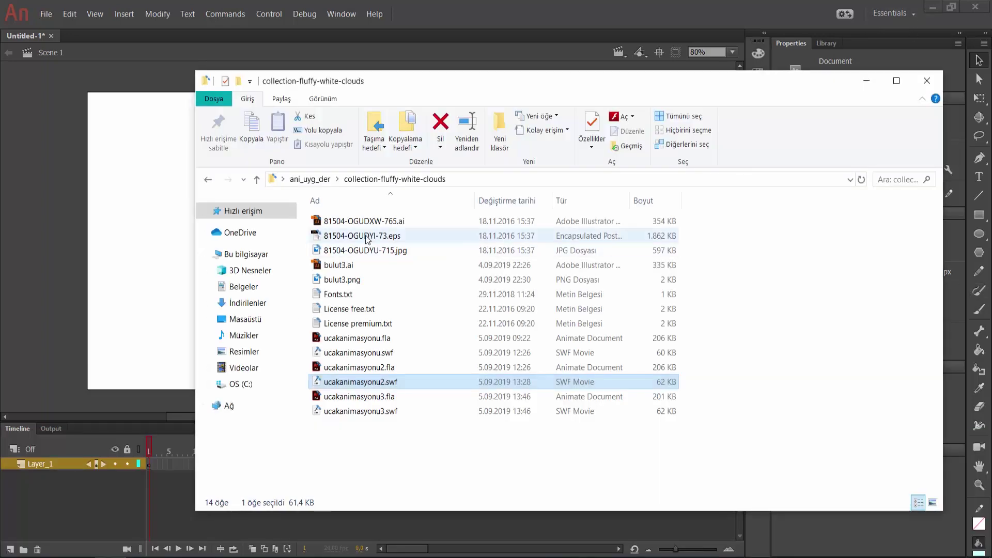
double_click(390, 382)
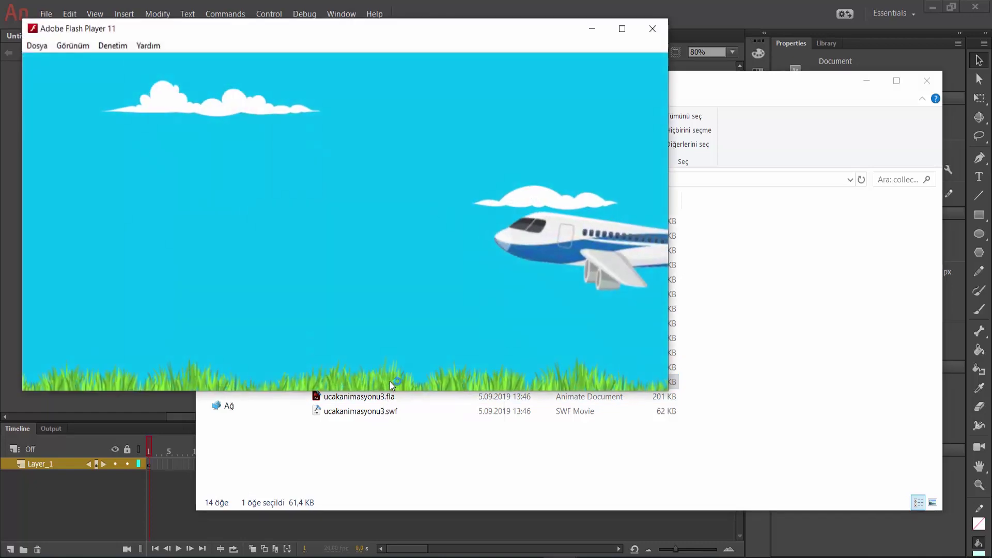
left_click_drag(434, 23, 524, 75)
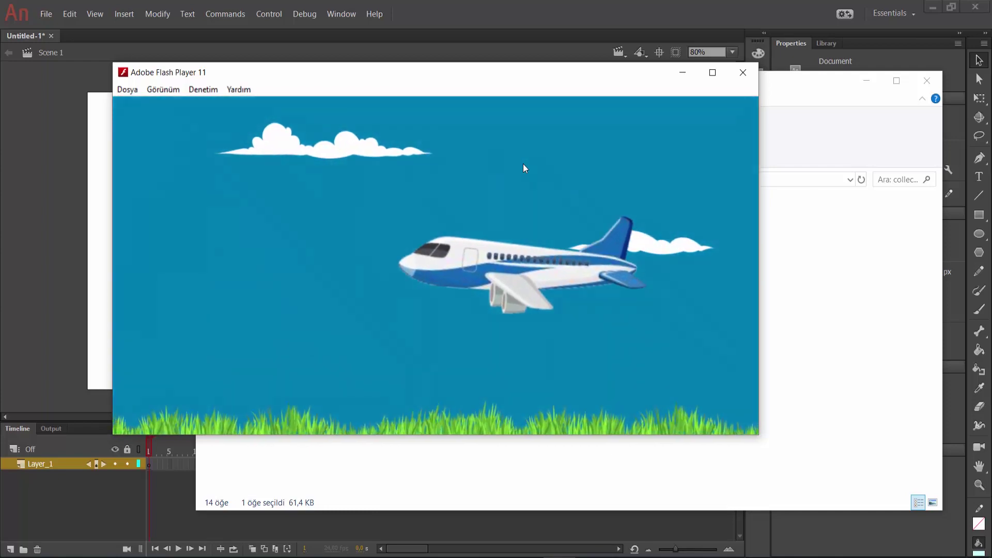
left_click(743, 72)
left_click(615, 16)
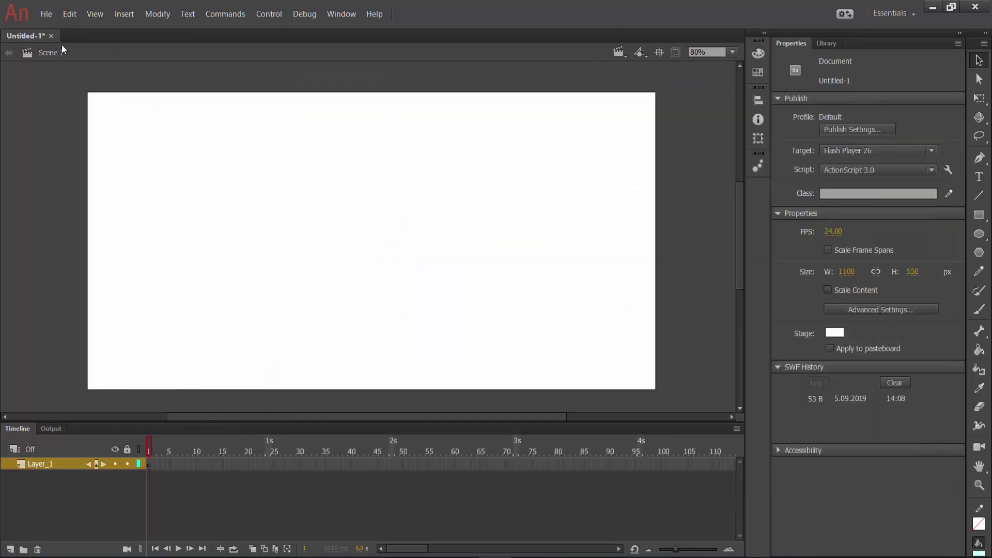
Import bulut1.png, bulut2.png, cimen.png and ucak.png from the ani_uyg_der folder into the library.
left_click(48, 19)
mouse_move(103, 192)
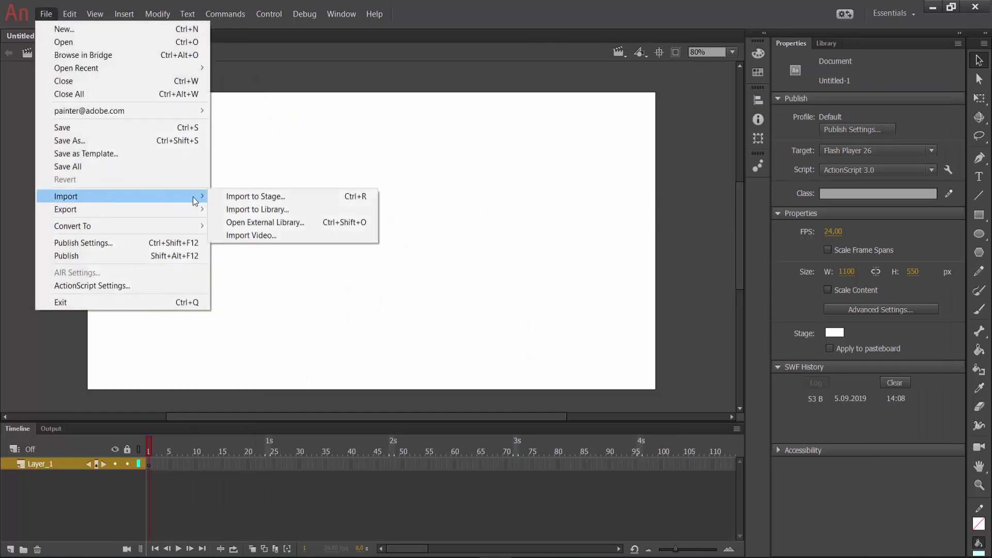
left_click(228, 207)
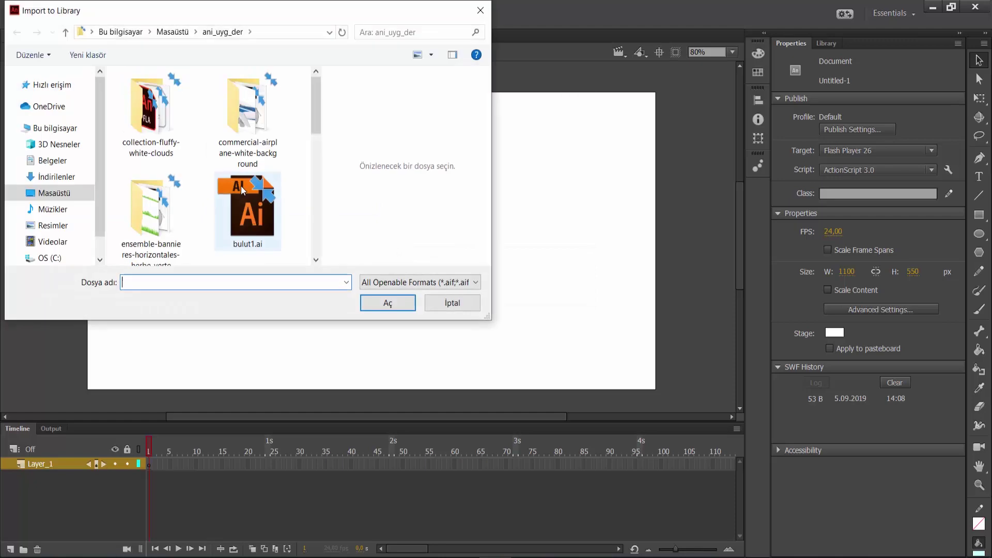
scroll(239, 187, "down", 3)
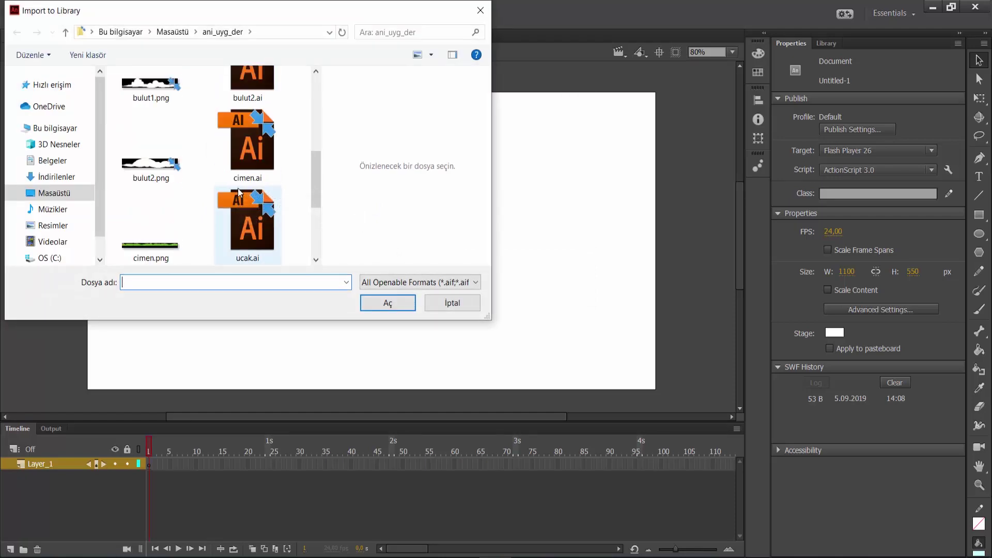
left_click(168, 103)
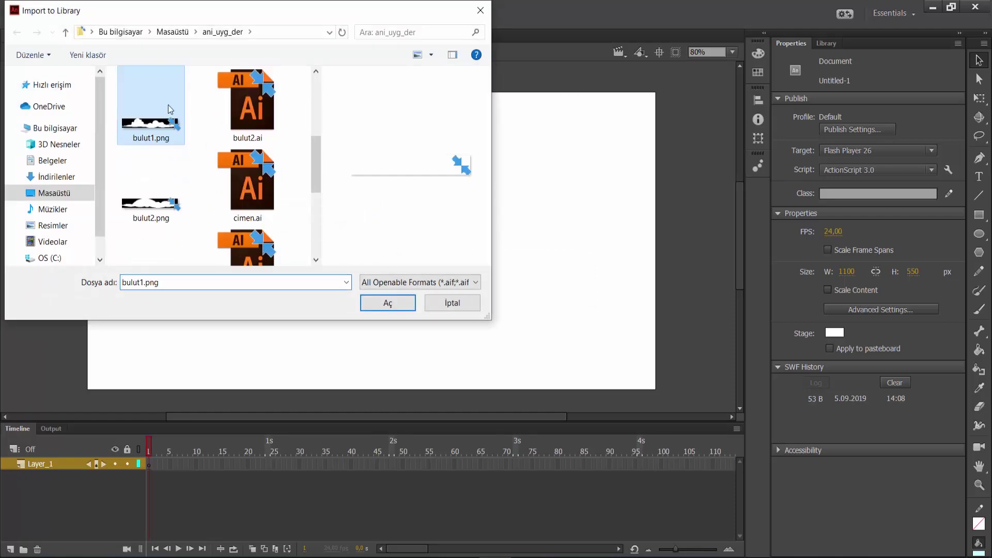
left_click(164, 201, "ctrl")
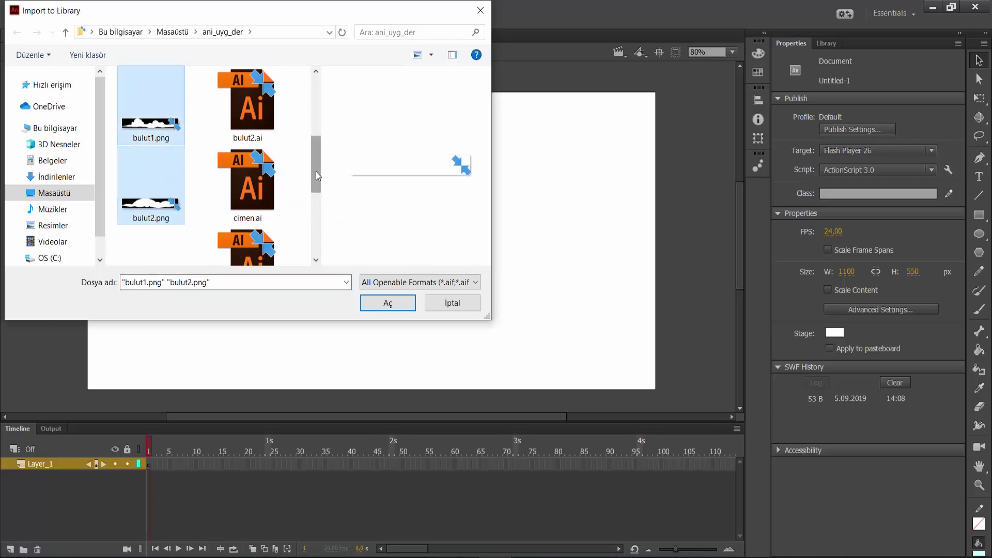
left_click_drag(317, 175, 310, 140)
left_click(150, 202, "ctrl")
left_click(163, 246, "ctrl")
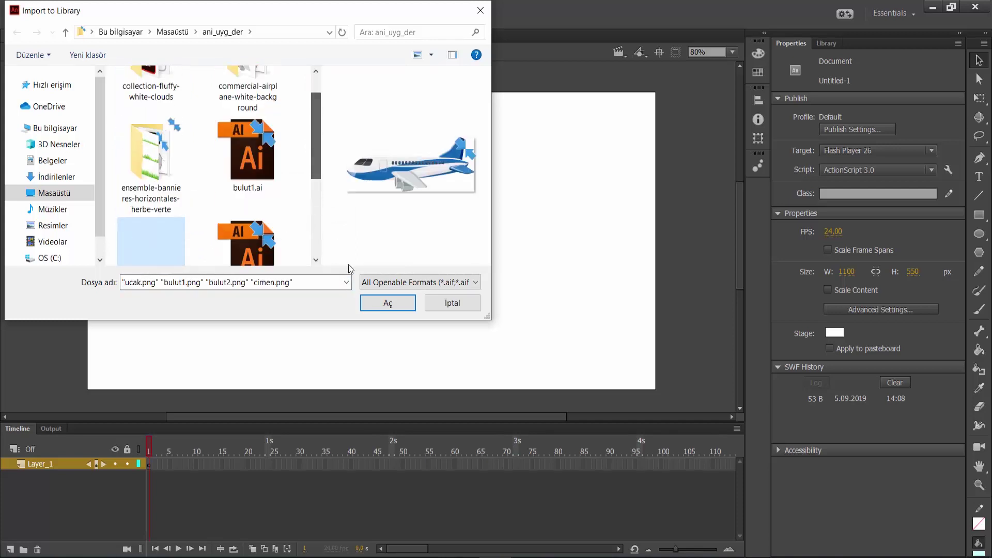
left_click(388, 305)
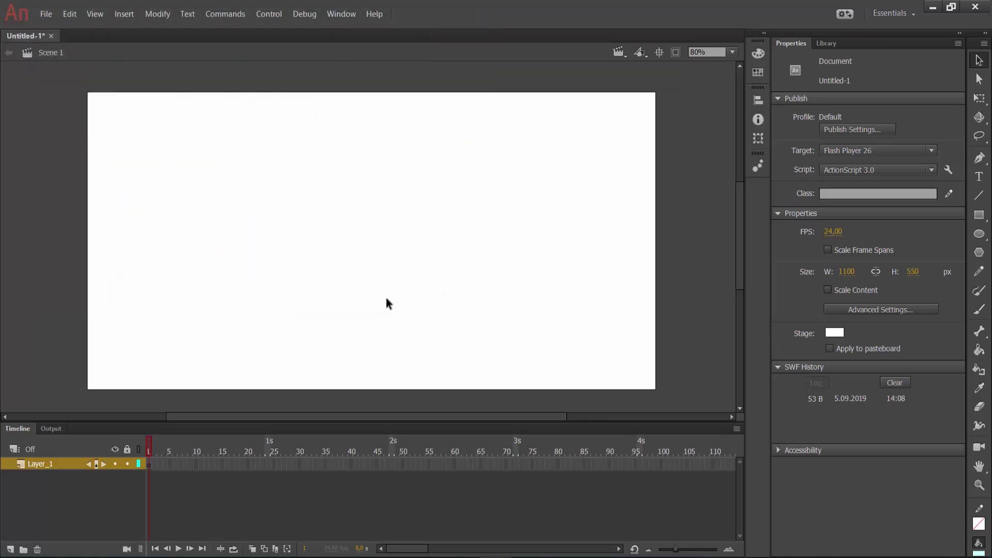
Preview the imported cloud and plane images in the document's library.
left_click(829, 45)
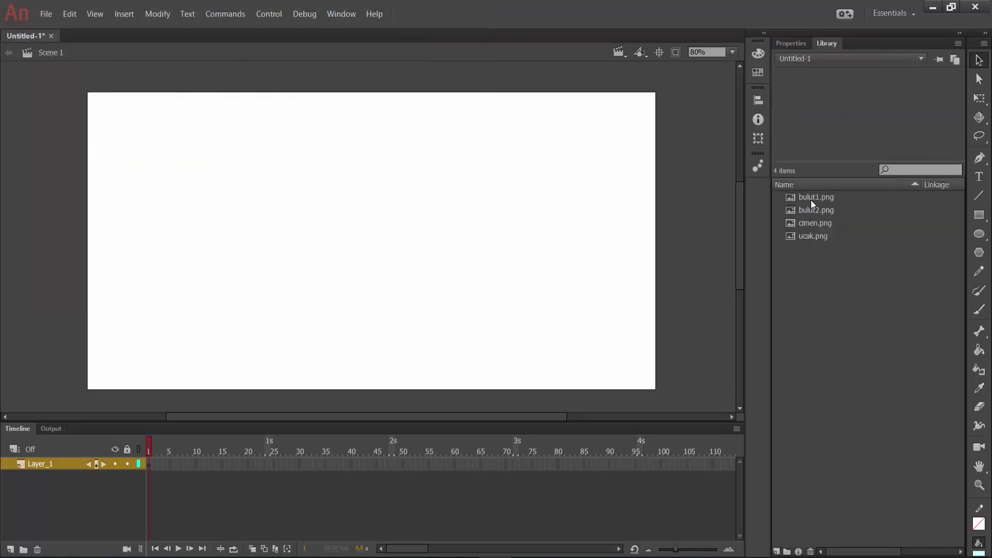
left_click(811, 200)
left_click(813, 212)
left_click(814, 233)
left_click(813, 202)
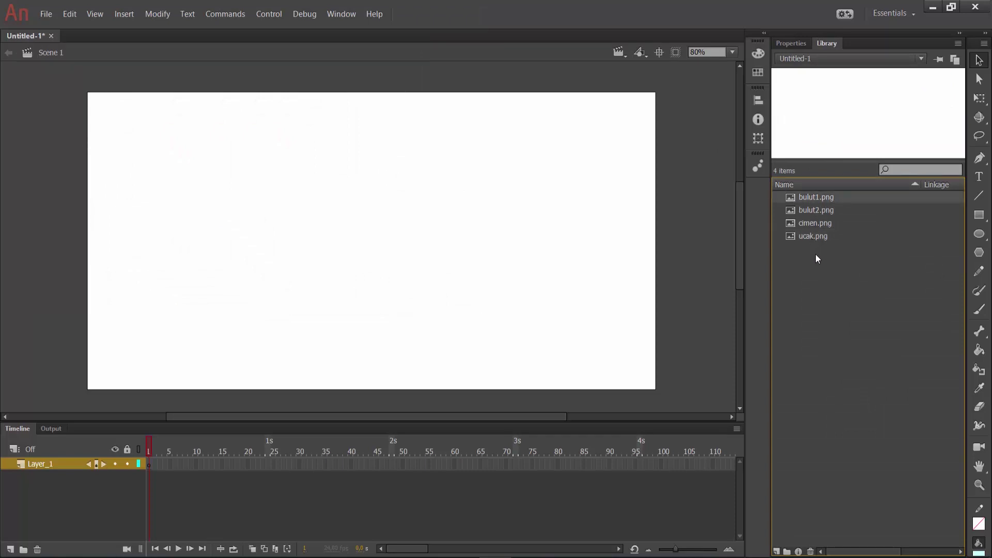
Rename Layer_1 as cimen and place the cimen.png grass along the bottom edge of the stage.
double_click(45, 465)
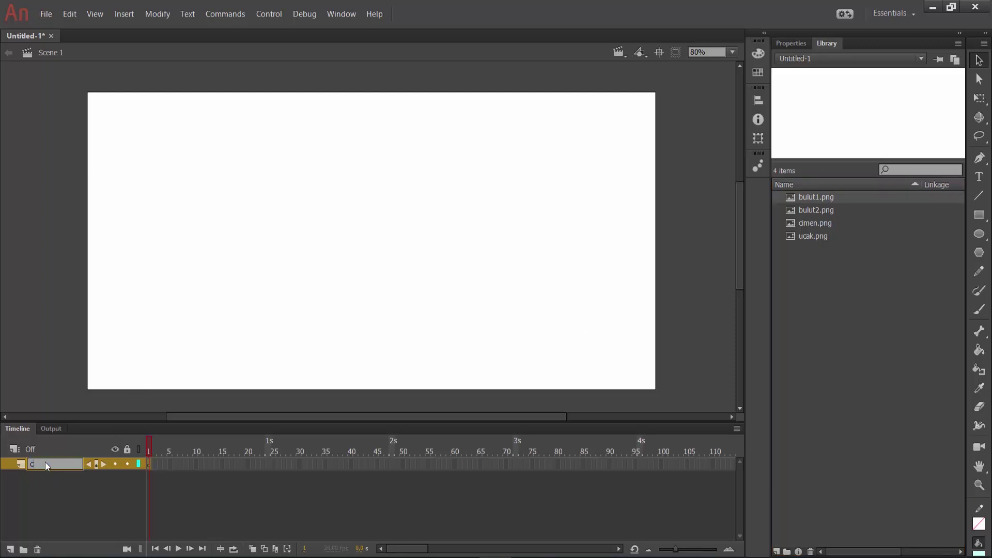
type("cimen")
key("Return")
left_click_drag(789, 219, 437, 376)
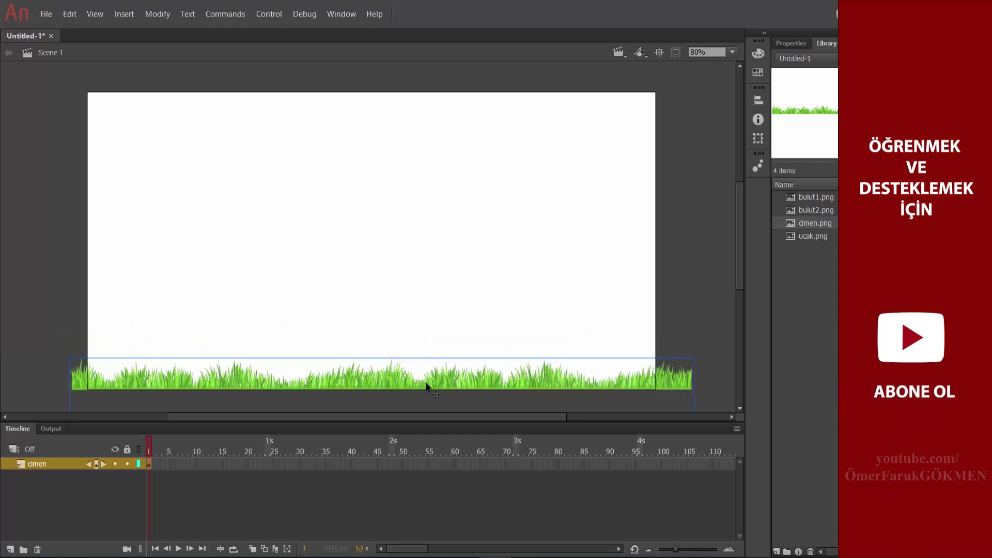
Convert the grass image on the stage to a Movie Clip symbol named cimen.
right_click(349, 379)
left_click(390, 329)
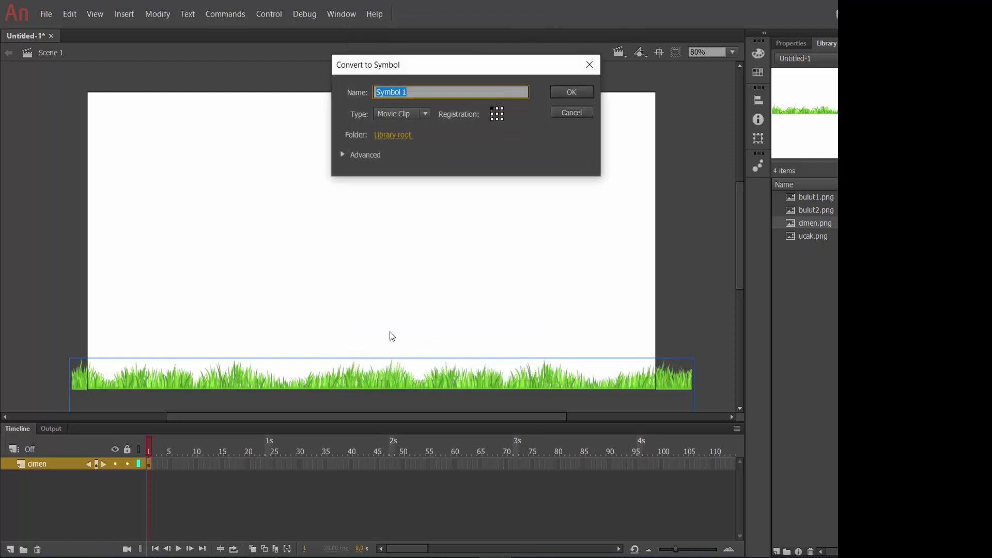
type("cimen")
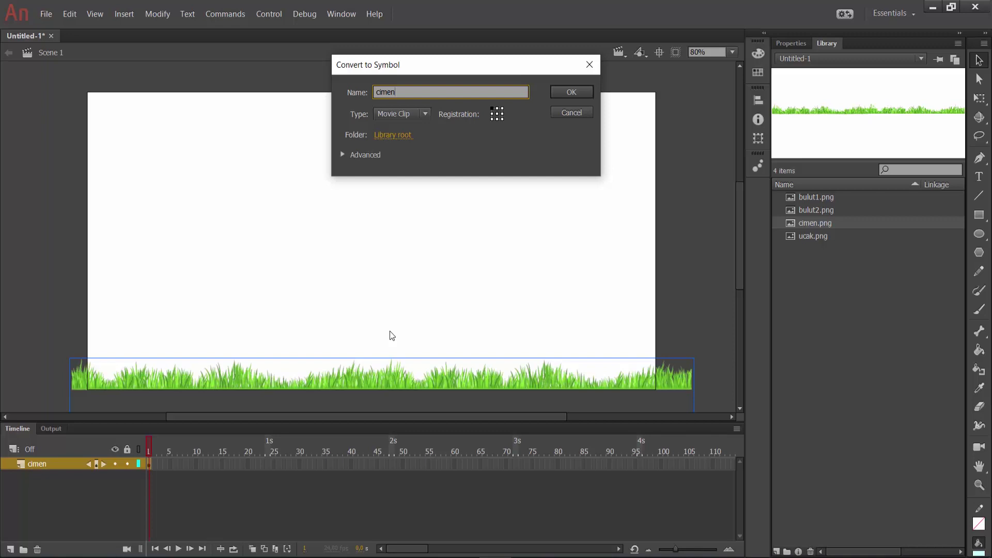
key("Return")
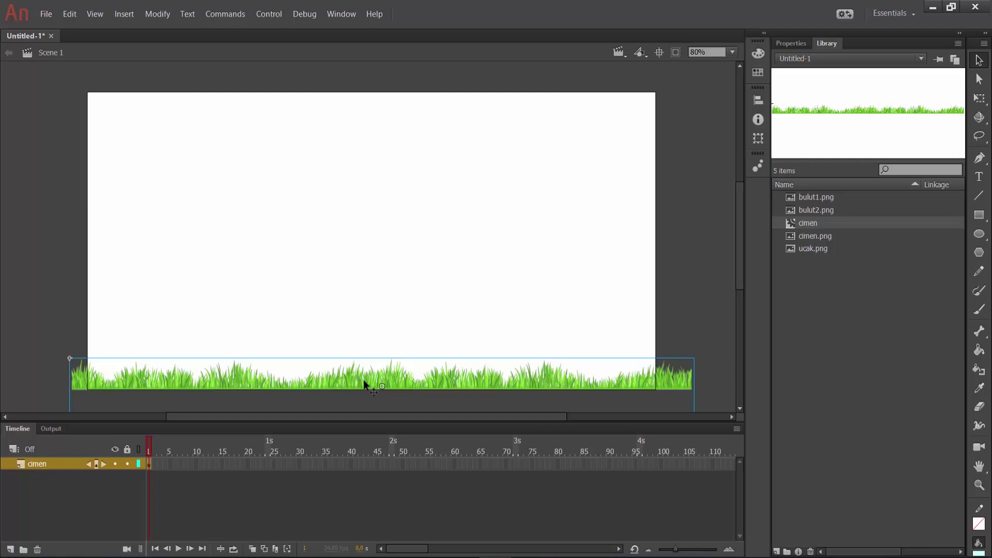
Shift the grass slightly to the left on frame 1 and insert a keyframe at frame 180 of the cimen layer.
left_click_drag(362, 380, 337, 380)
left_click_drag(412, 550, 453, 543)
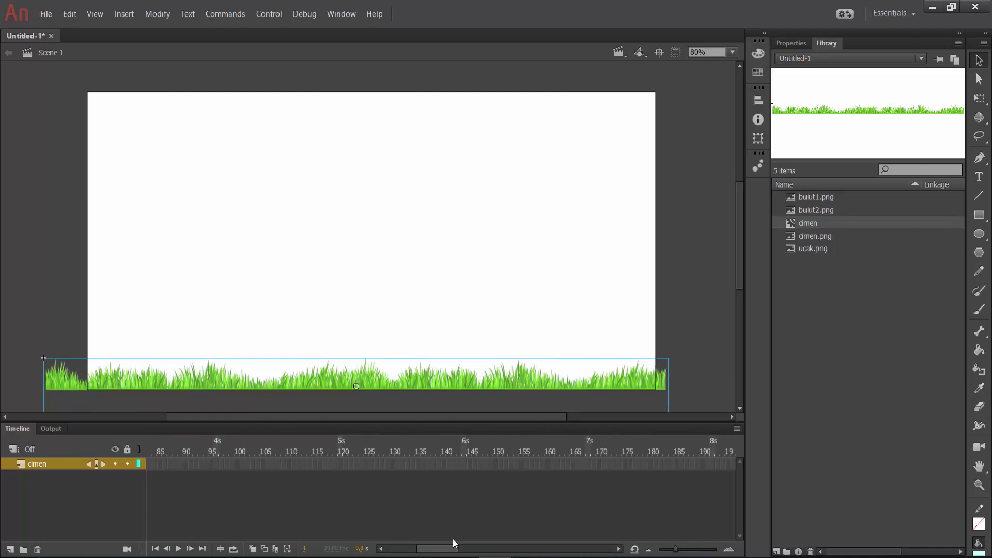
left_click(650, 463)
right_click(650, 463)
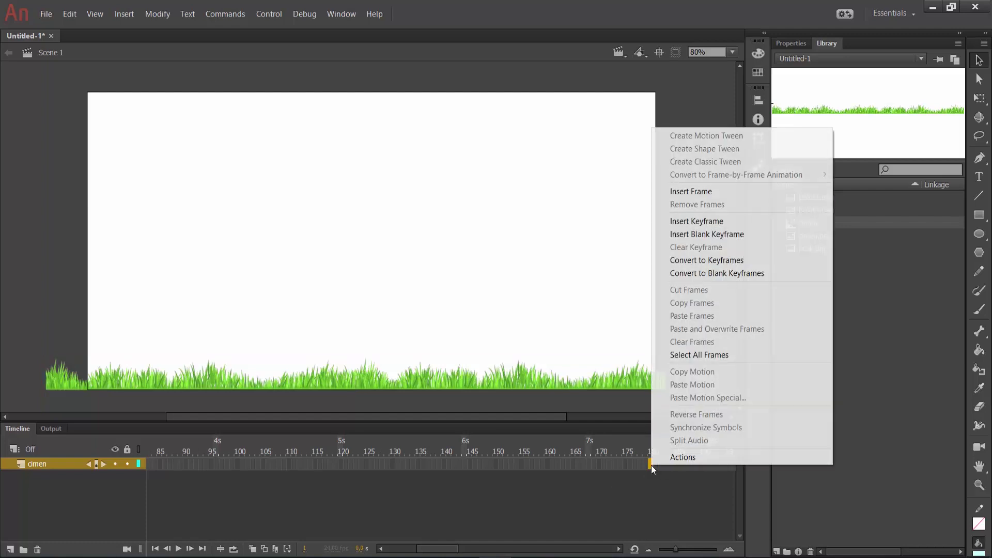
left_click(692, 223)
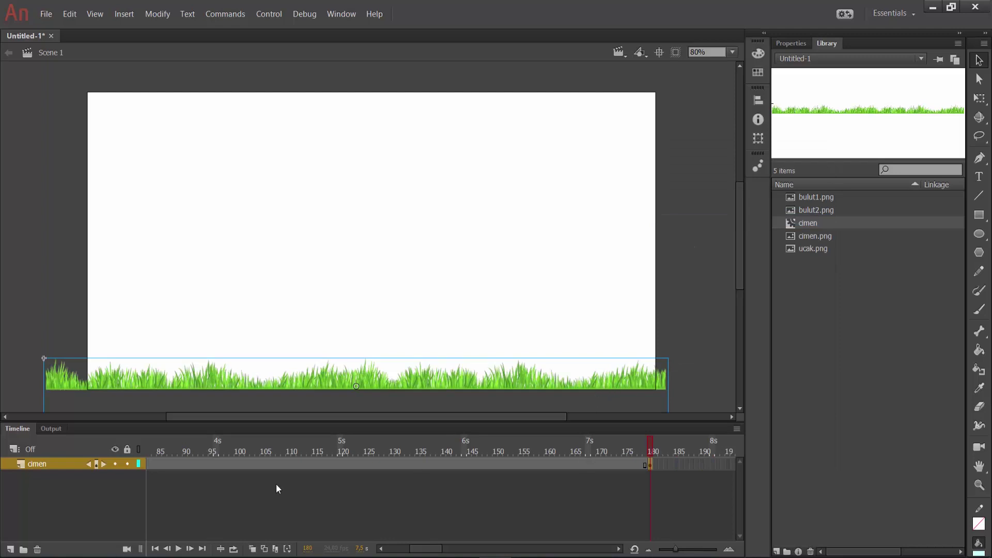
On the cimen layer's keyframe at frame 180, shift the grass slightly to the right, still covering the stage width.
left_click_drag(429, 549, 406, 548)
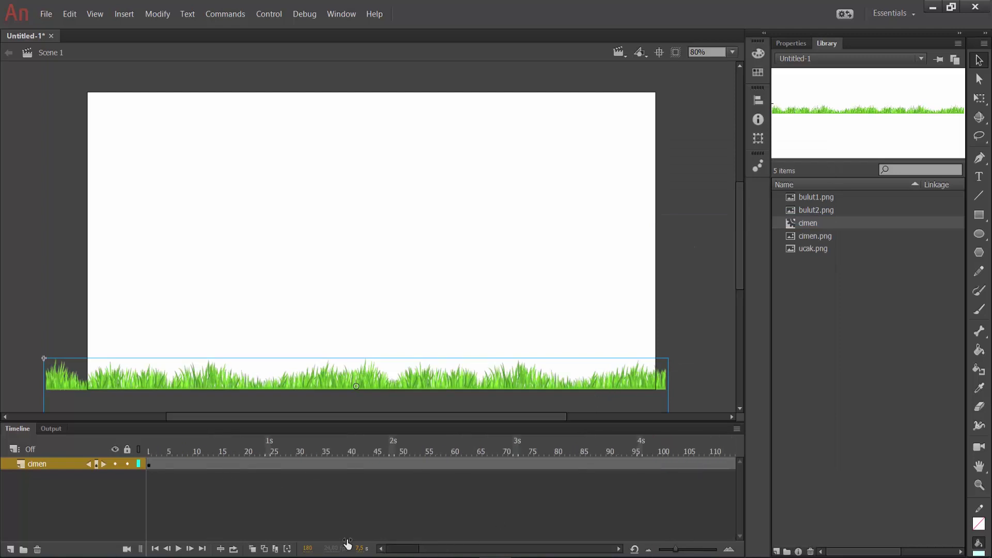
left_click(150, 464)
left_click_drag(398, 550, 440, 550)
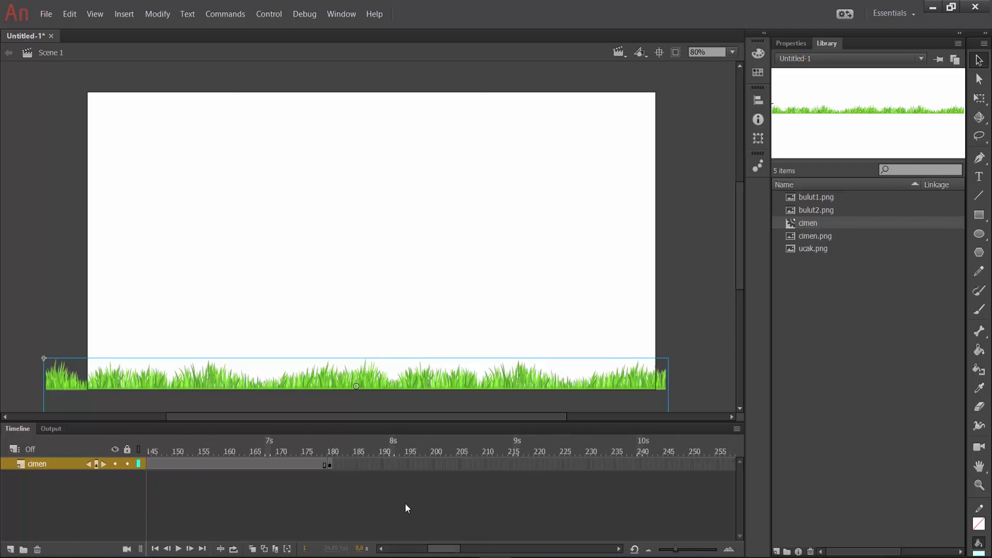
left_click(330, 465)
left_click_drag(433, 377, 458, 374)
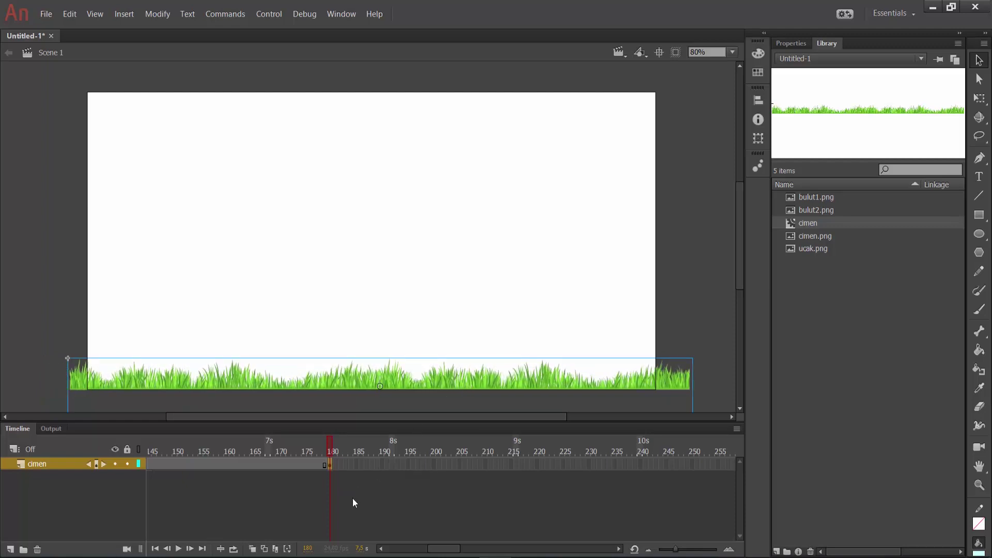
Create a classic tween between the two grass keyframes, test the movie and close the preview.
left_click_drag(434, 552, 398, 549)
left_click(402, 463)
right_click(402, 463)
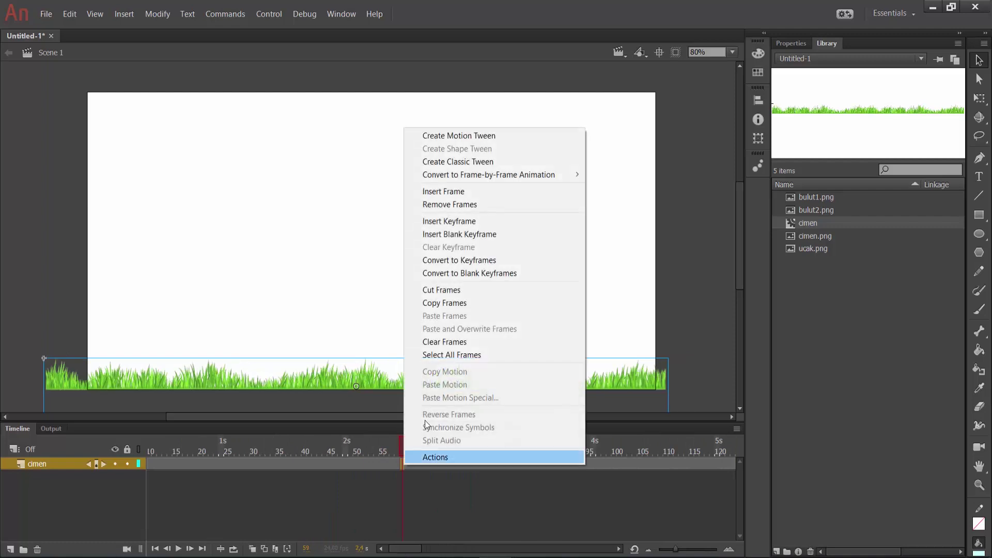
left_click(470, 163)
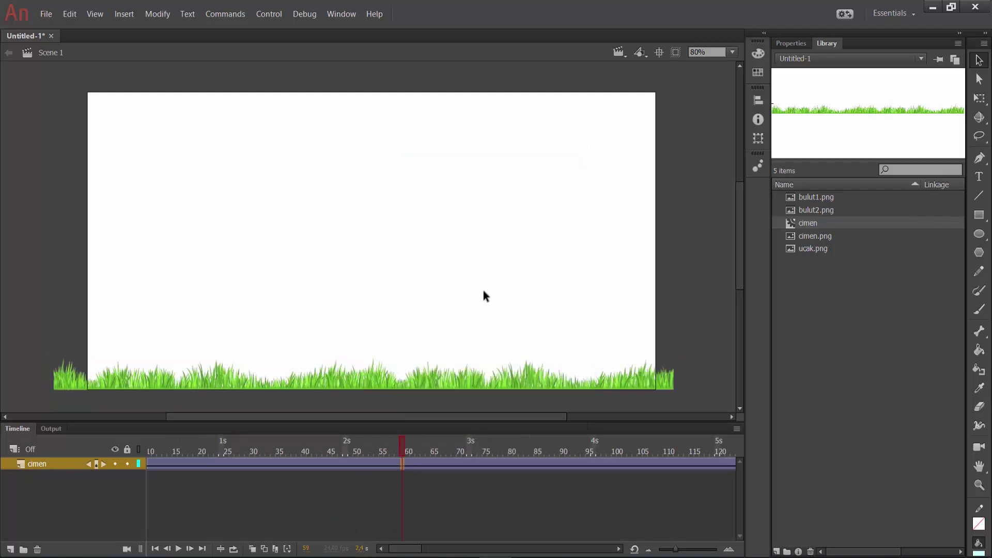
key("ctrl+Return")
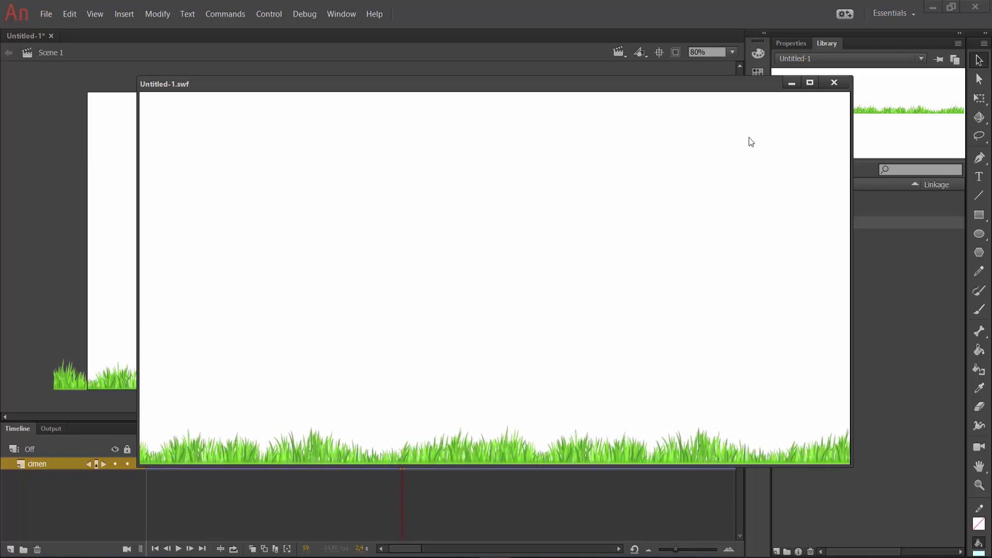
left_click(834, 82)
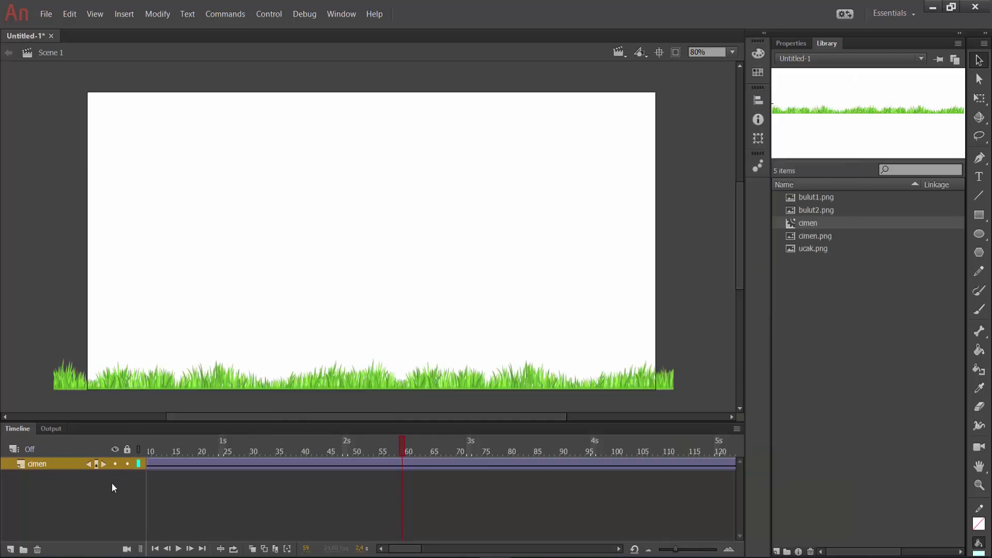
Add a new layer named gokyuzu above the cimen layer and select its first frame.
left_click(10, 549)
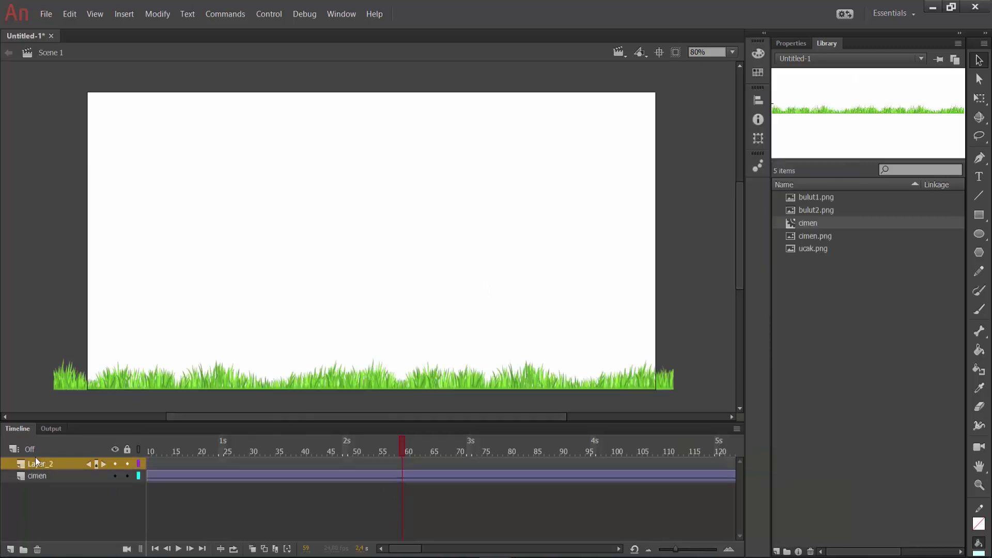
double_click(47, 465)
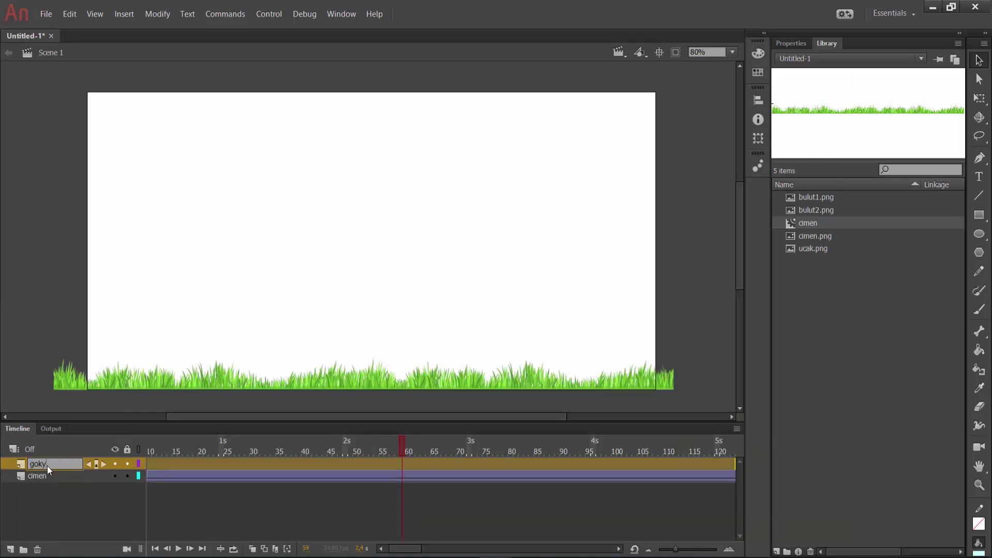
key("Return")
left_click_drag(412, 552, 408, 552)
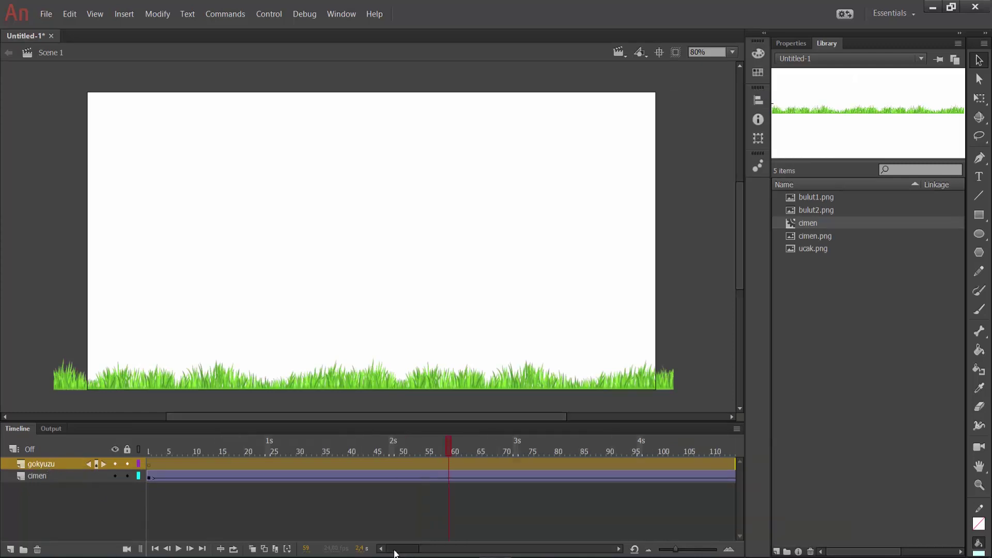
left_click(150, 464)
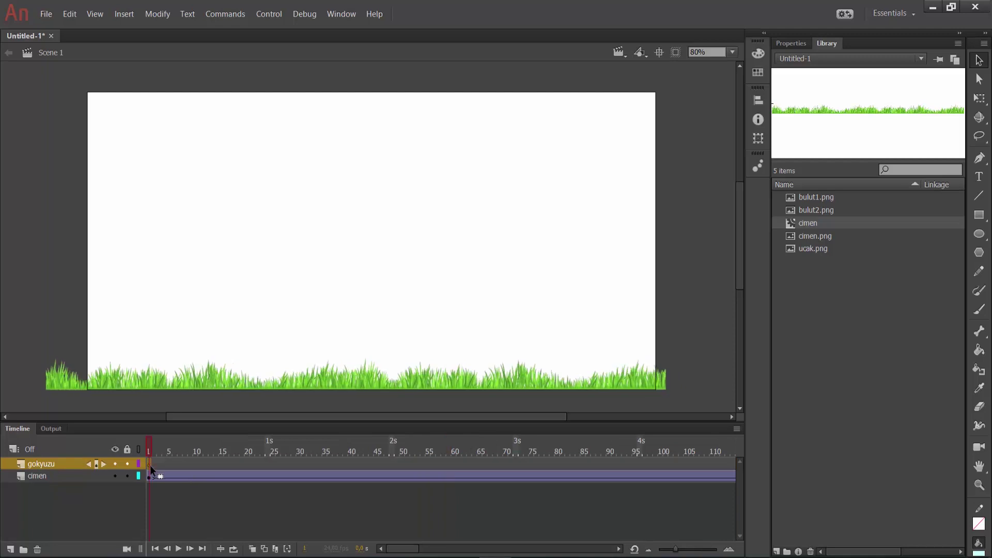
Hide the cimen layer and draw a bright cyan rectangle without outline over the whole stage on the gokyuzu layer.
left_click(118, 477)
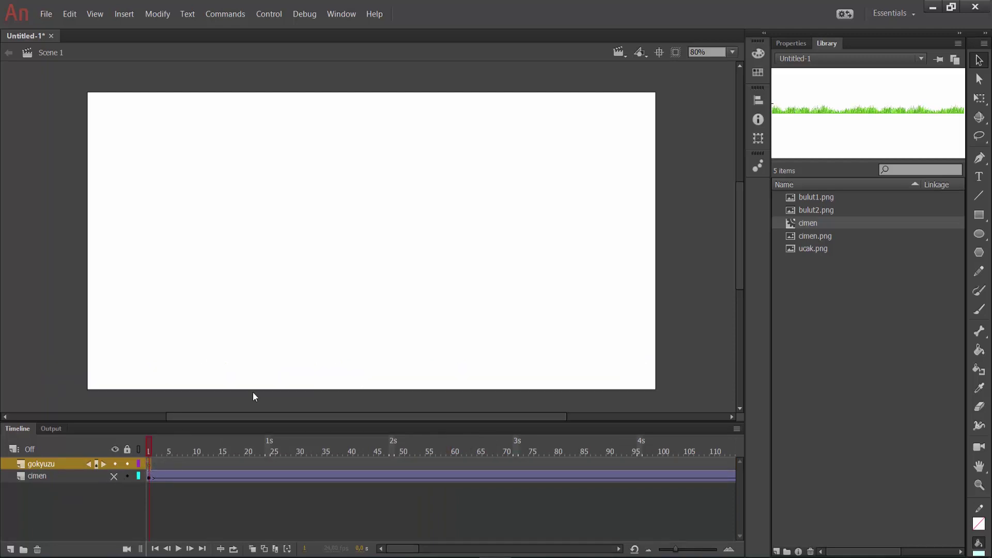
left_click(979, 215)
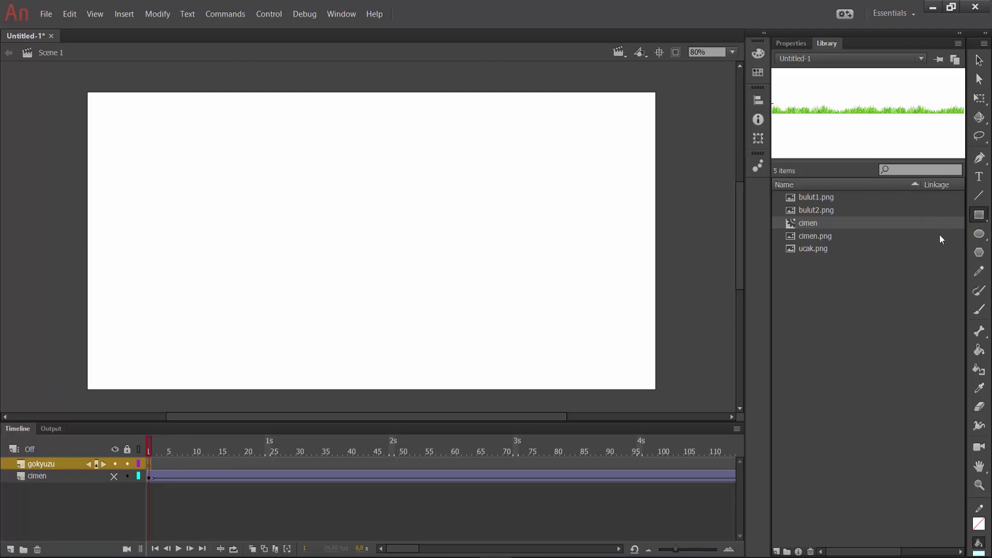
left_click_drag(960, 230, 938, 231)
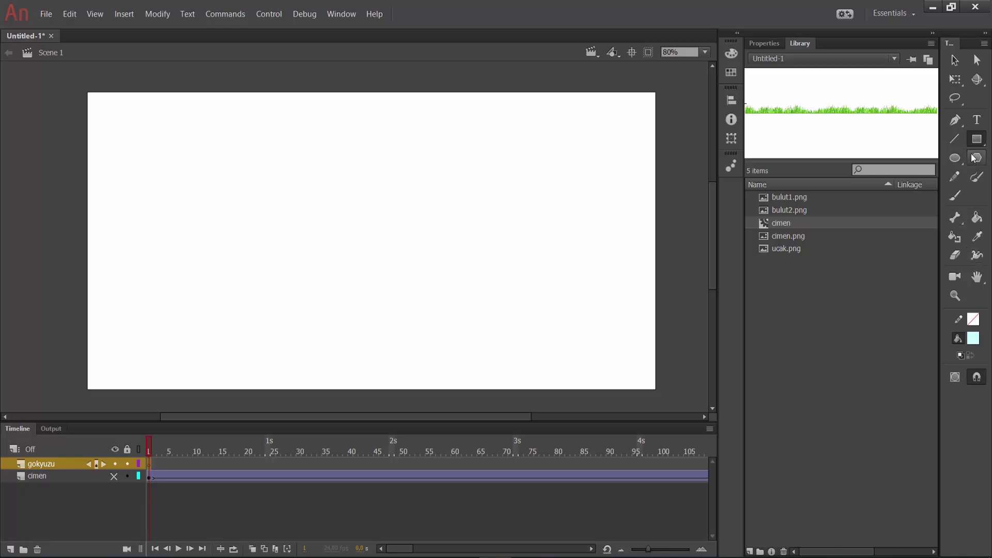
left_click(974, 338)
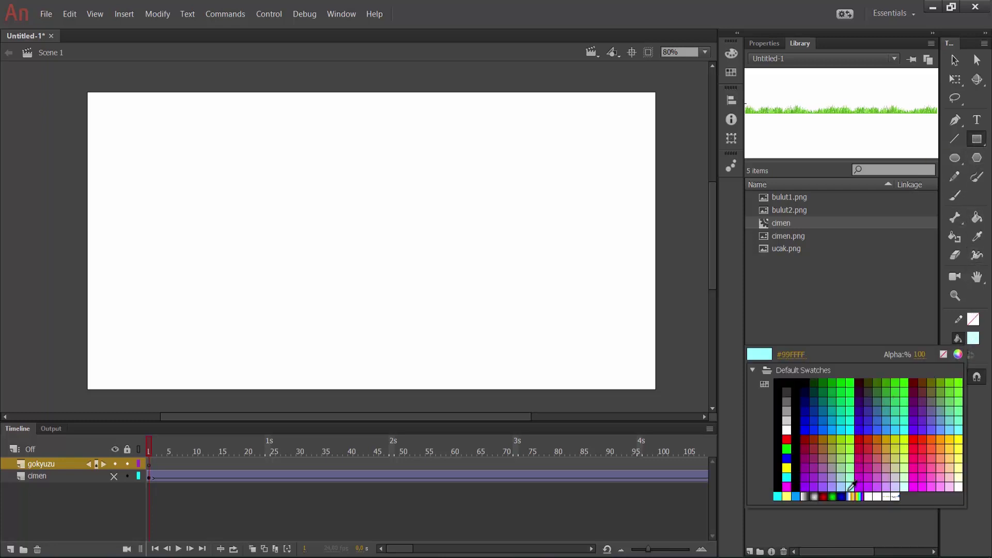
left_click(959, 427)
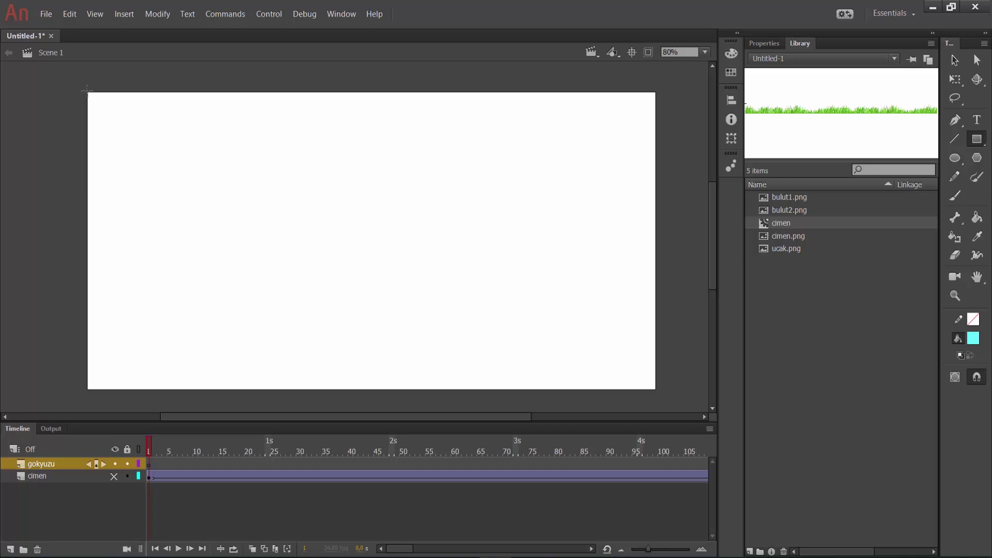
left_click_drag(86, 92, 658, 392)
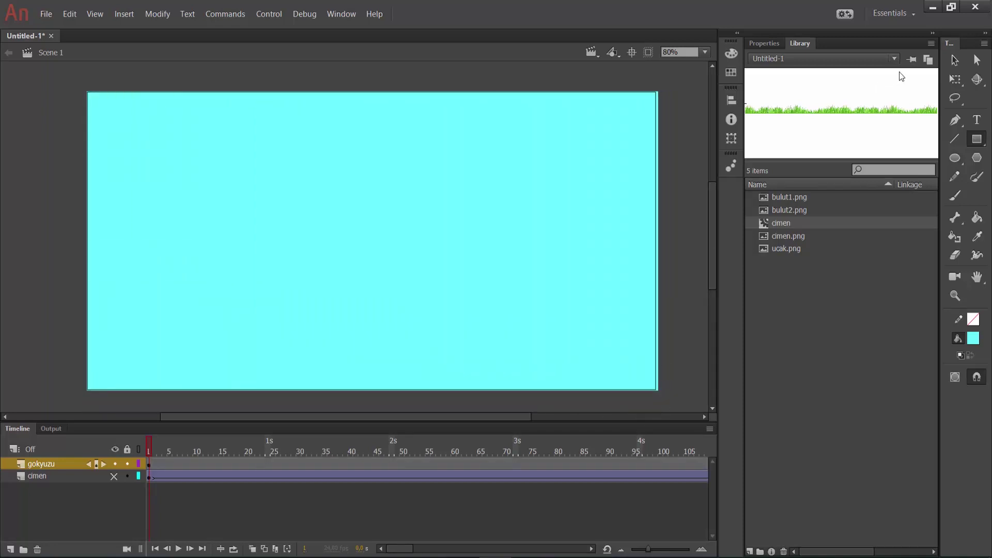
left_click(955, 61)
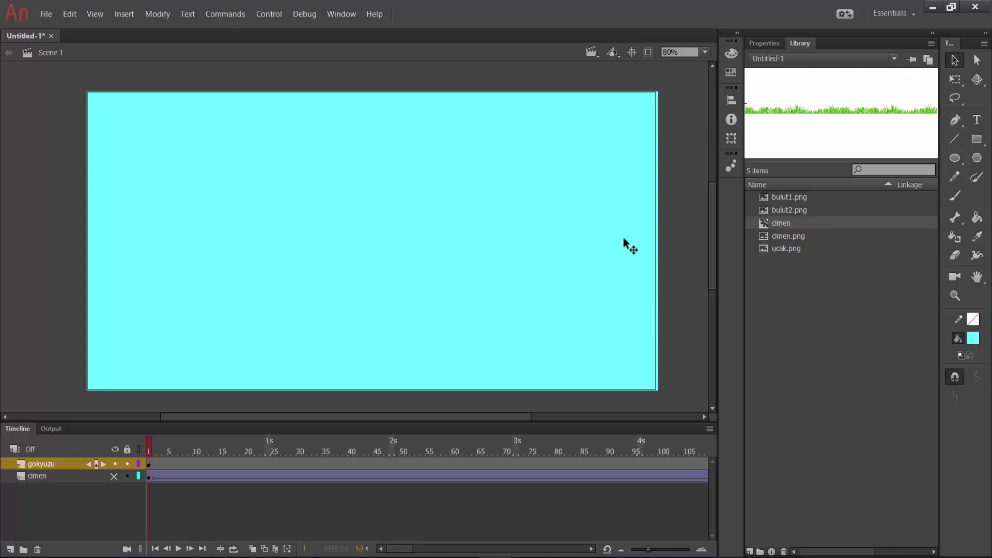
Insert a keyframe at frame 180 of the gokyuzu layer and recolor its sky rectangle to dark blue #000033.
scroll(473, 464, "right", 10)
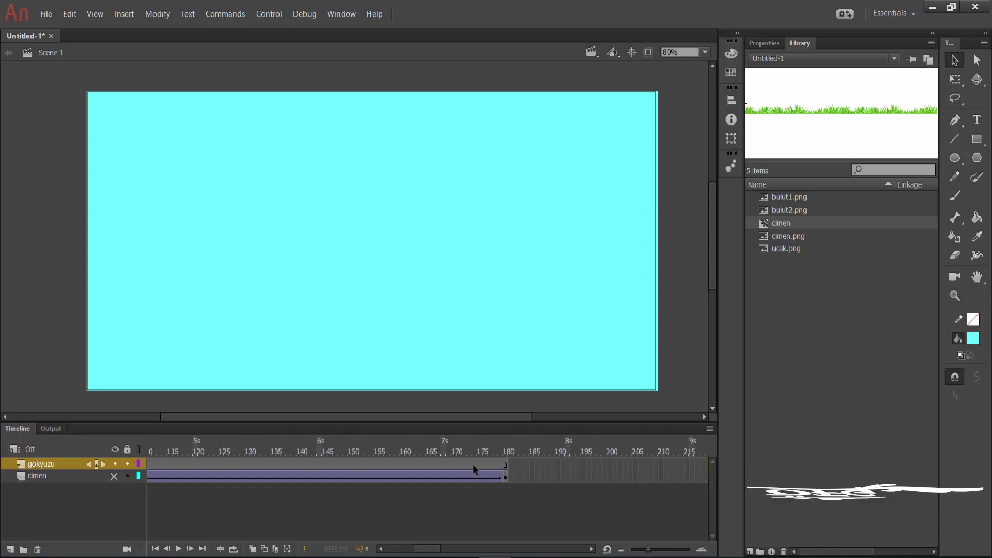
right_click(506, 463)
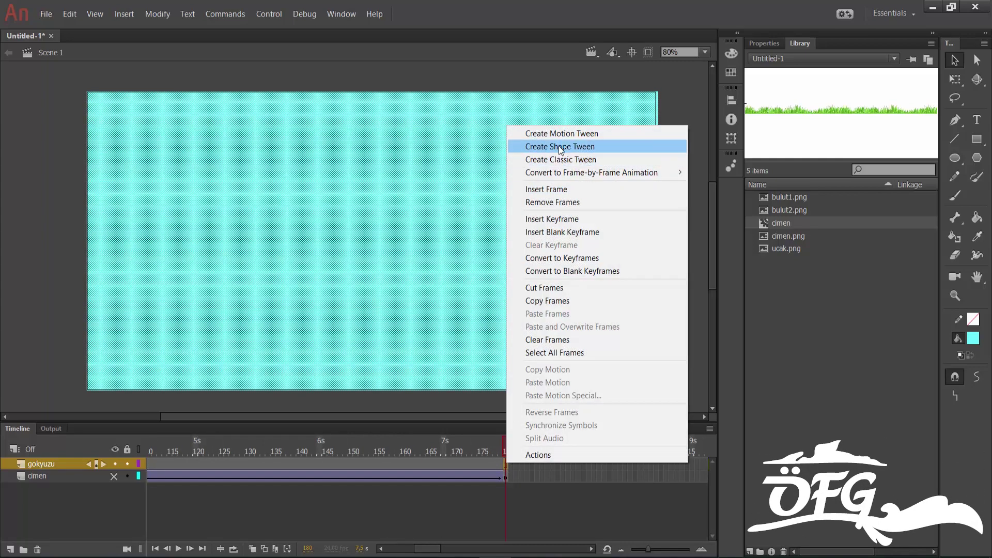
left_click(552, 220)
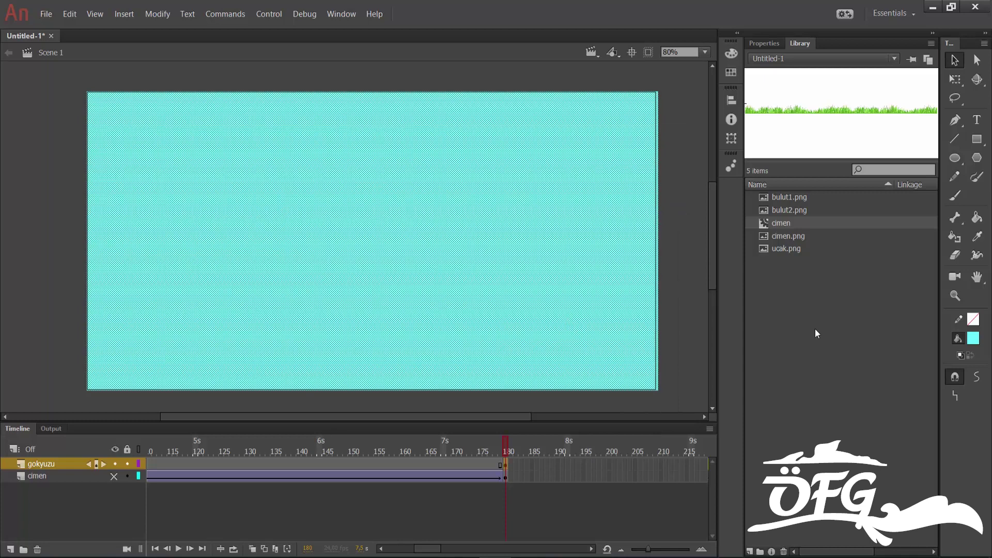
left_click(971, 336)
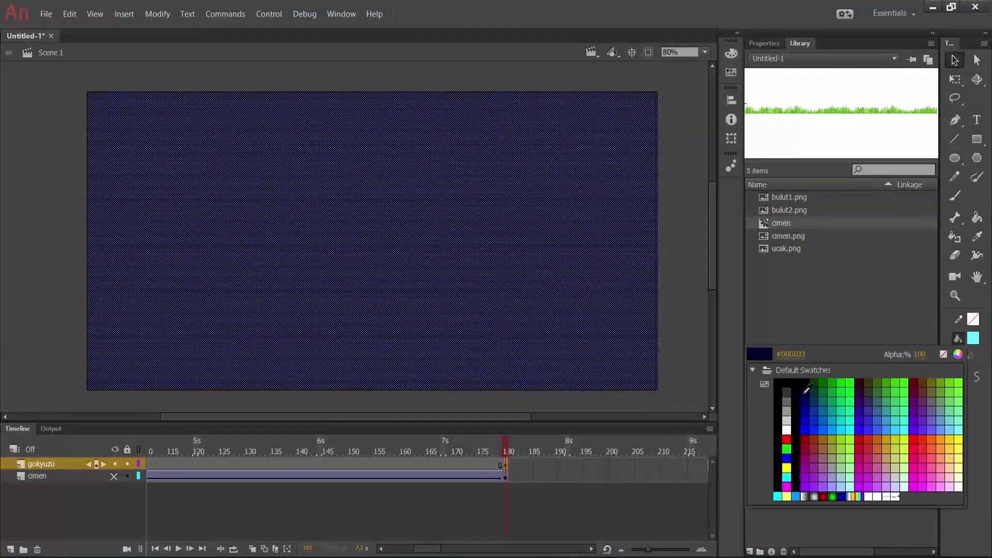
left_click(805, 392)
left_click(694, 286)
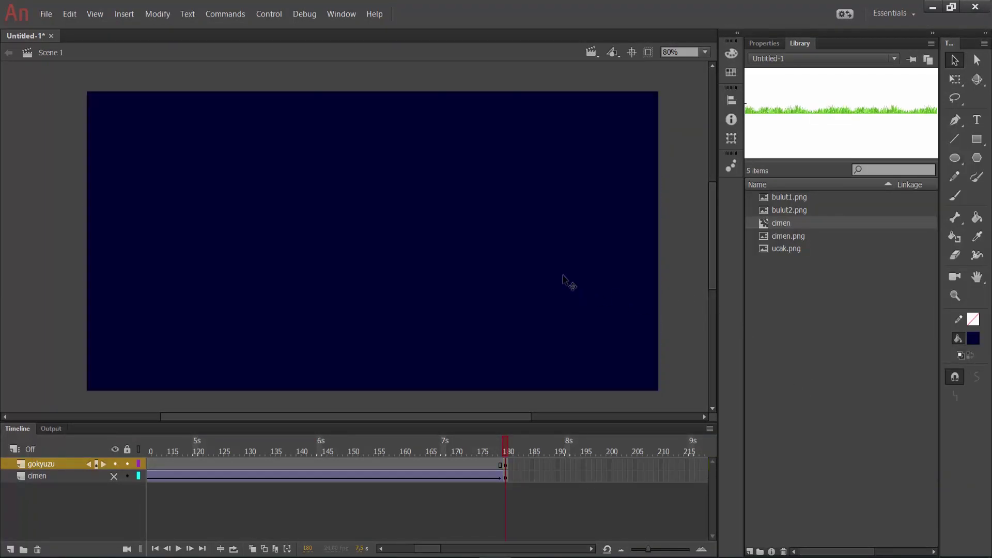
Create a shape tween between the two gokyuzu keyframes, test the movie and close the preview.
left_click_drag(505, 448, 449, 451)
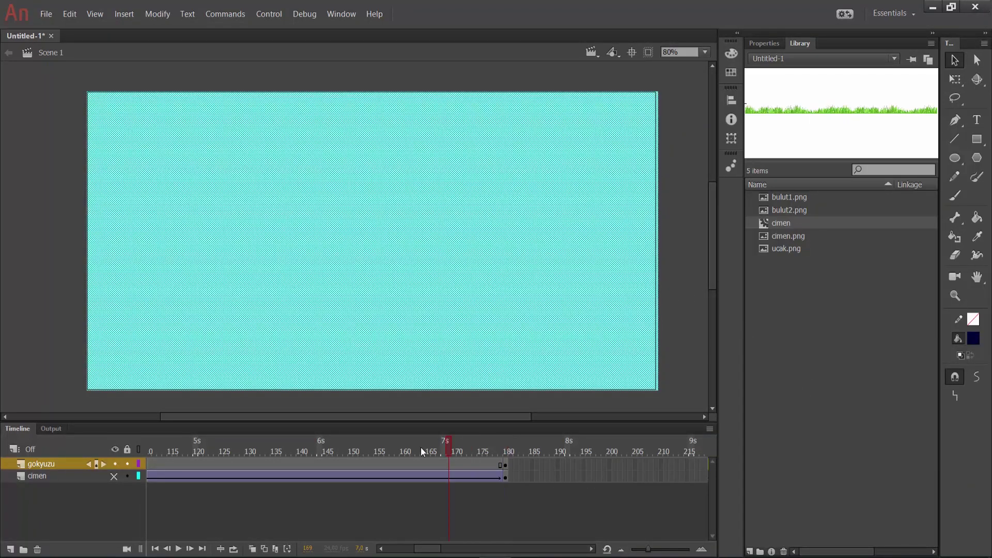
mouse_move(292, 451)
left_mouse_down()
mouse_move(131, 451)
mouse_move(274, 454)
left_mouse_up()
left_click(323, 463)
right_click(323, 464)
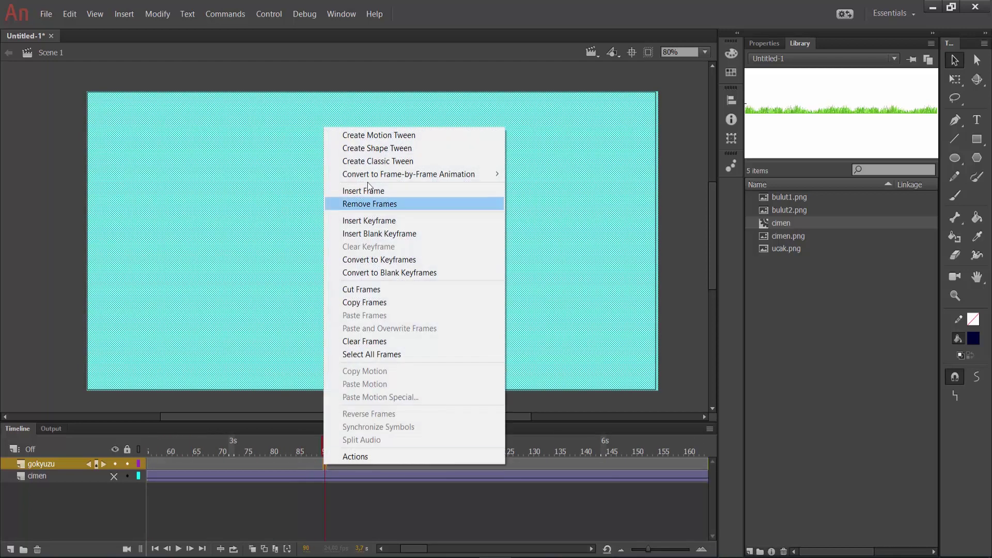
left_click(370, 148)
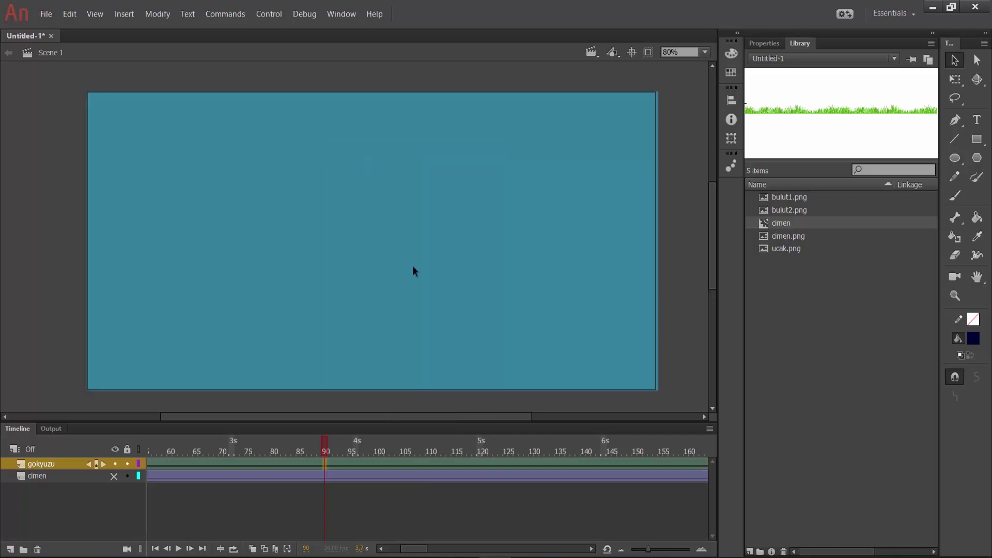
key("ctrl+Return")
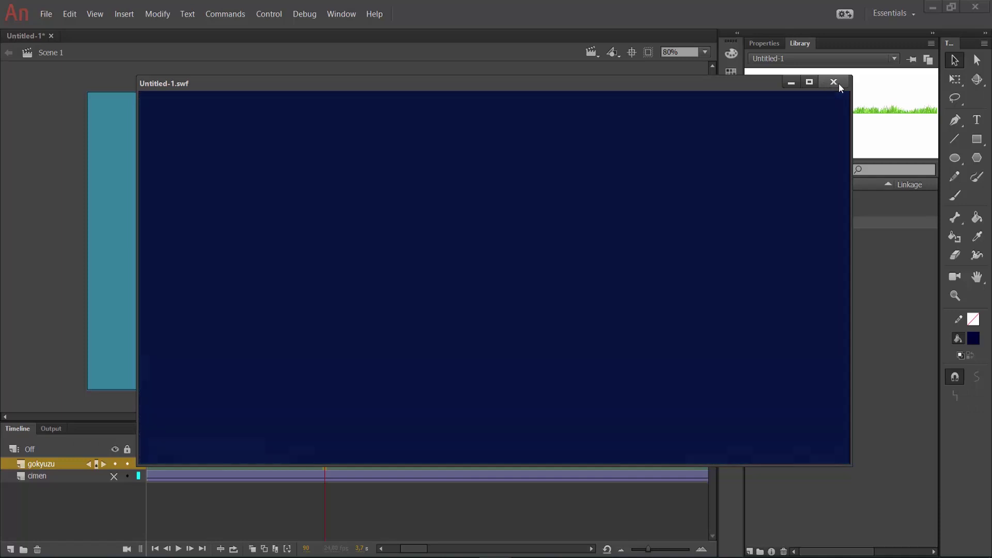
left_click(835, 82)
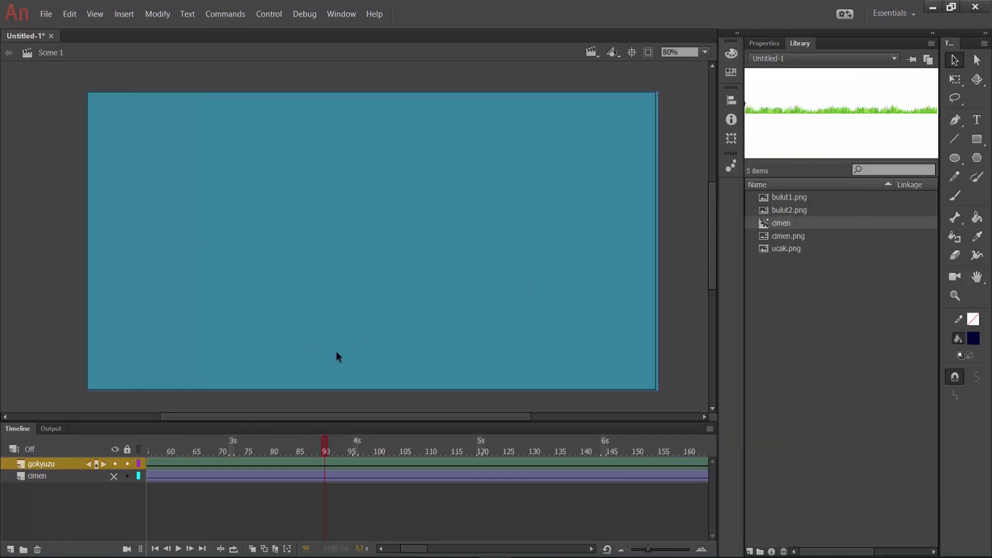
Make the cimen layer visible again and move the gokyuzu layer below it.
left_click(113, 478)
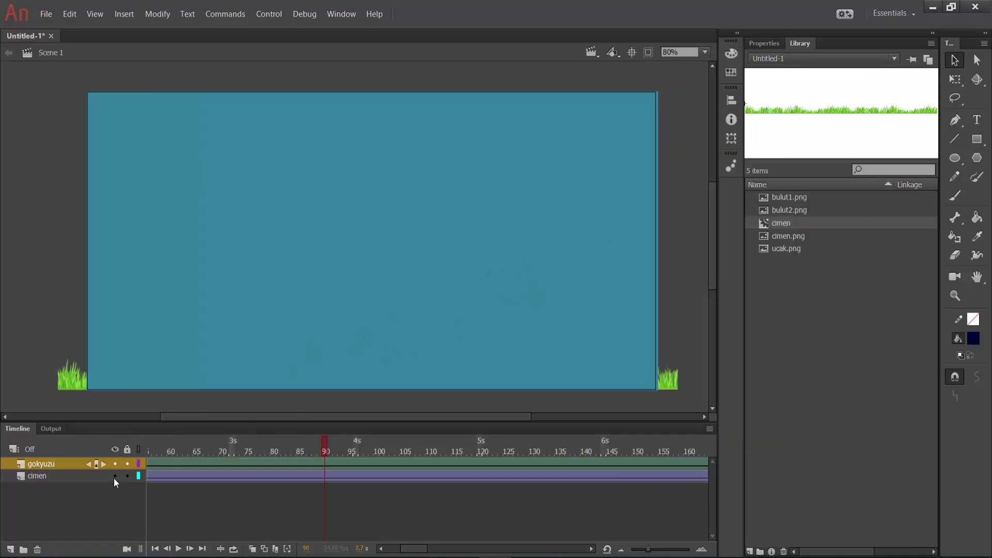
left_click(48, 476)
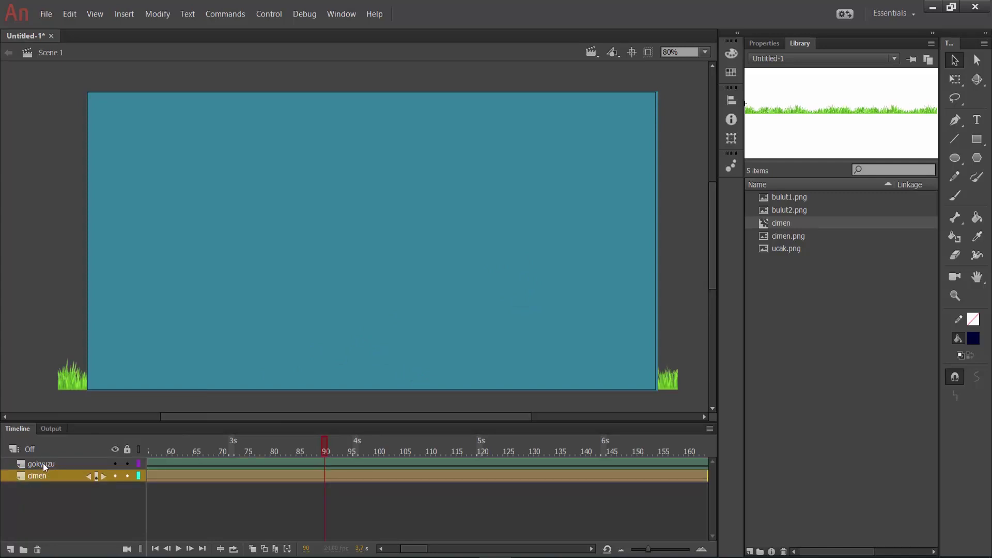
left_click_drag(42, 463, 49, 478)
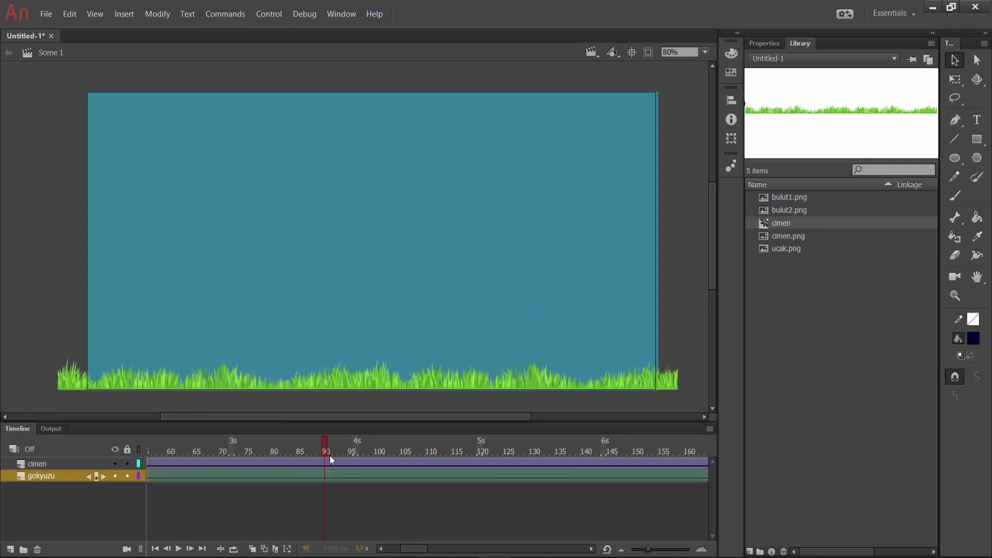
Return to frame 1 and add a new layer named bulut1 directly above the gokyuzu layer.
left_click_drag(326, 447, 69, 454)
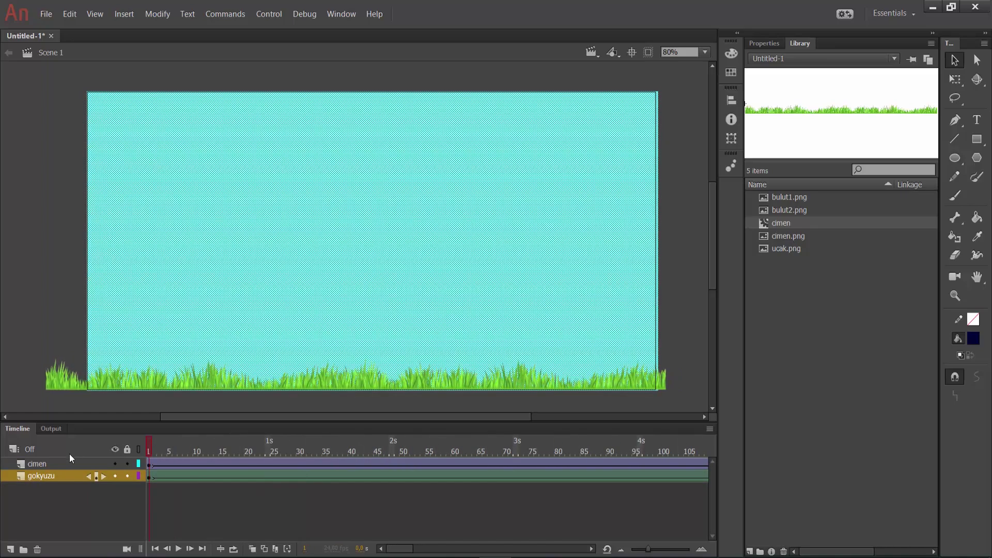
left_click(46, 467)
left_click(43, 473)
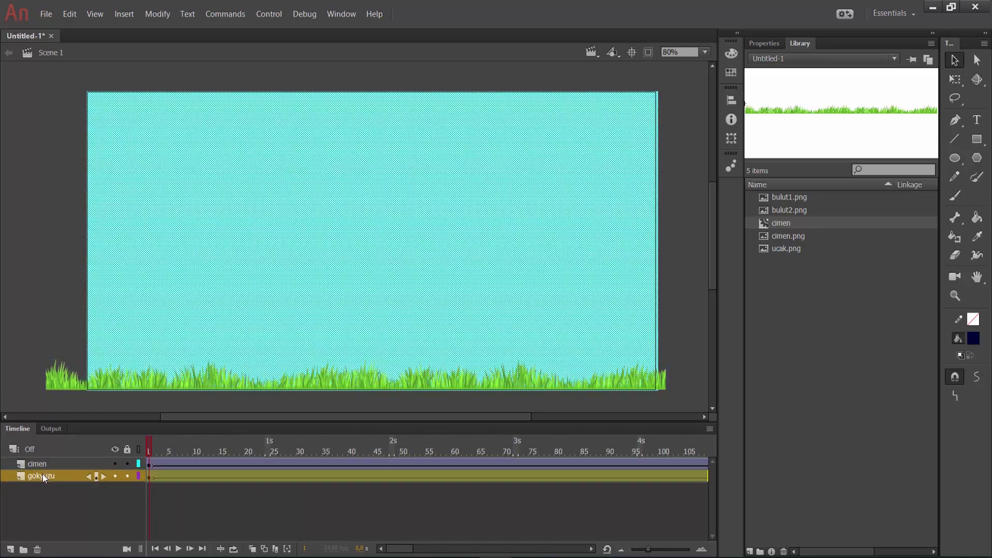
left_click(52, 498)
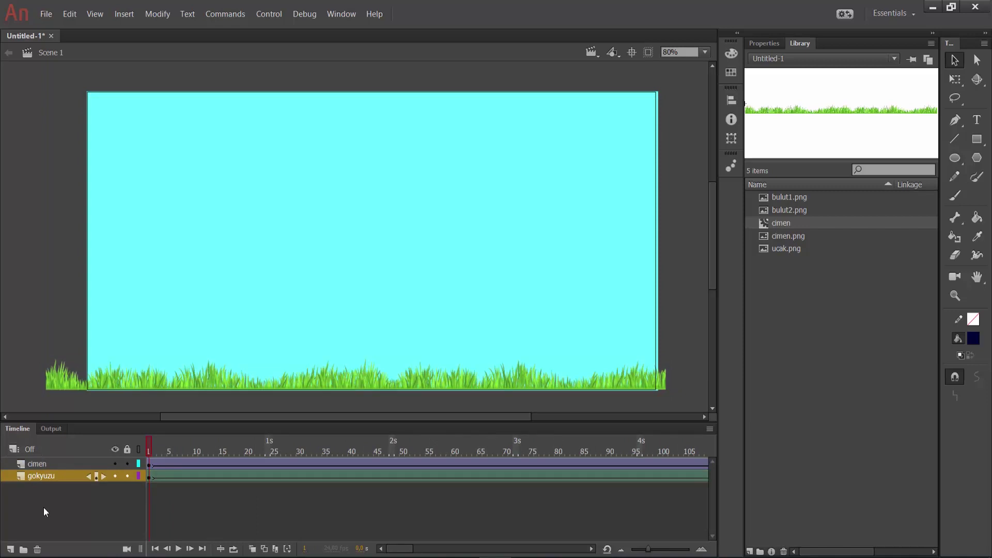
left_click(11, 549)
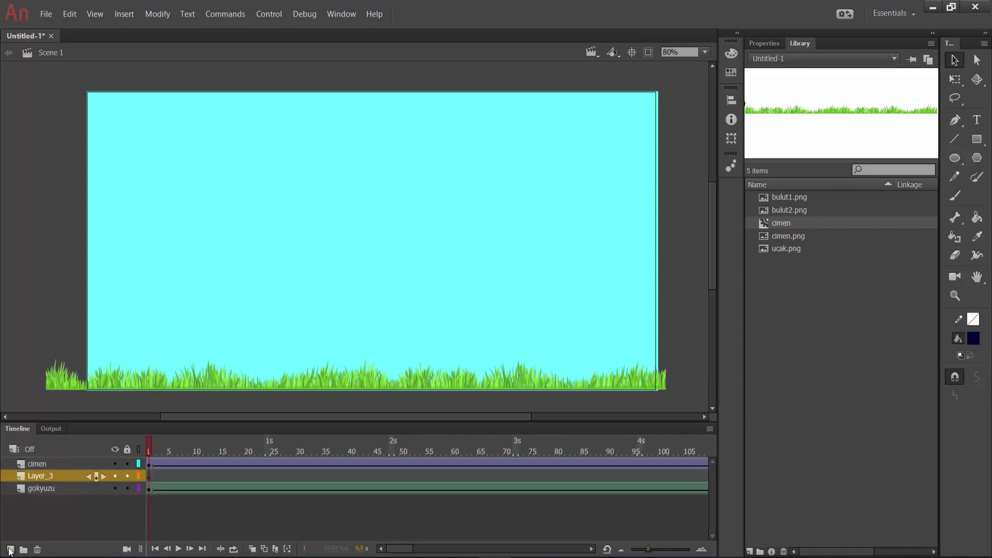
double_click(47, 476)
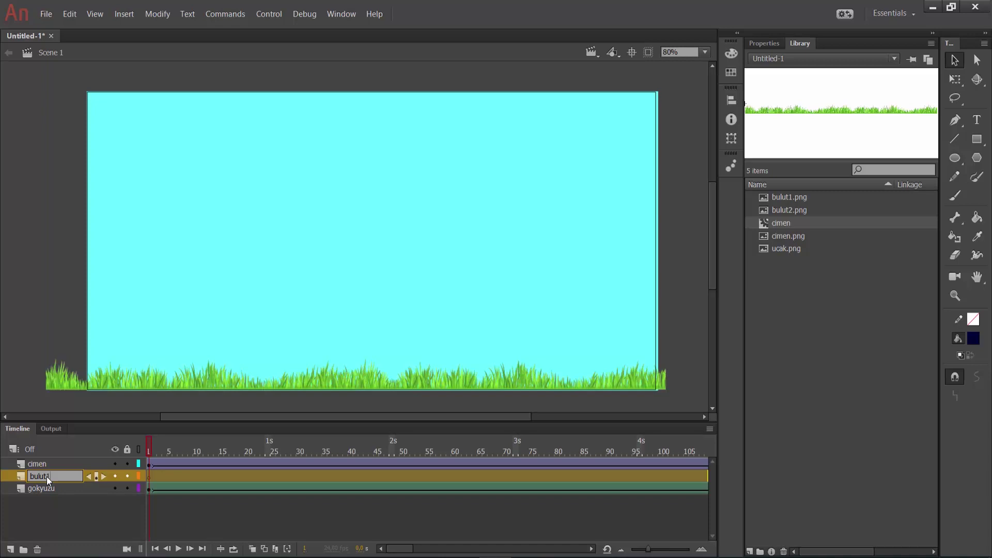
key("Return")
Place bulut1.png from the library in the upper-left part of the sky on the bulut1 layer.
left_click(769, 199)
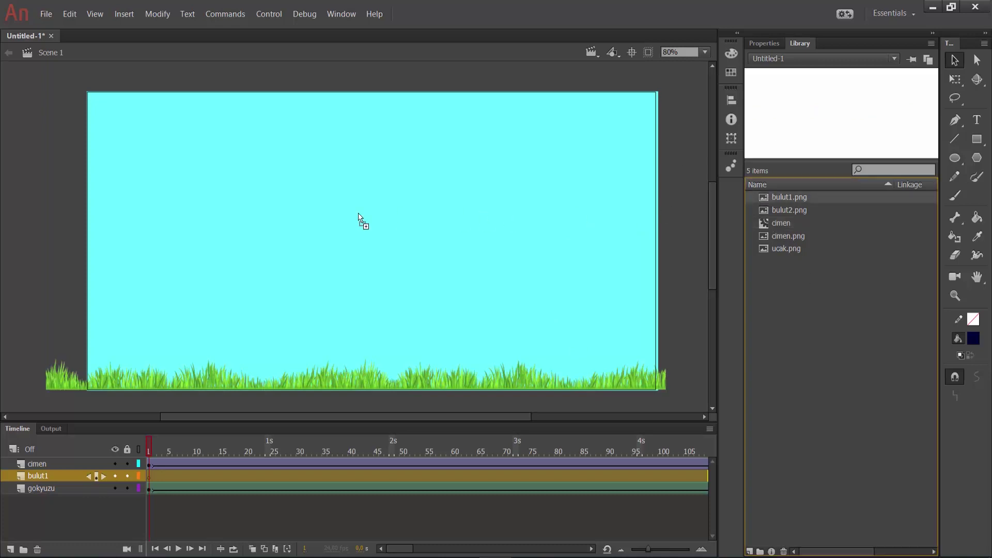
left_click_drag(288, 209, 266, 139)
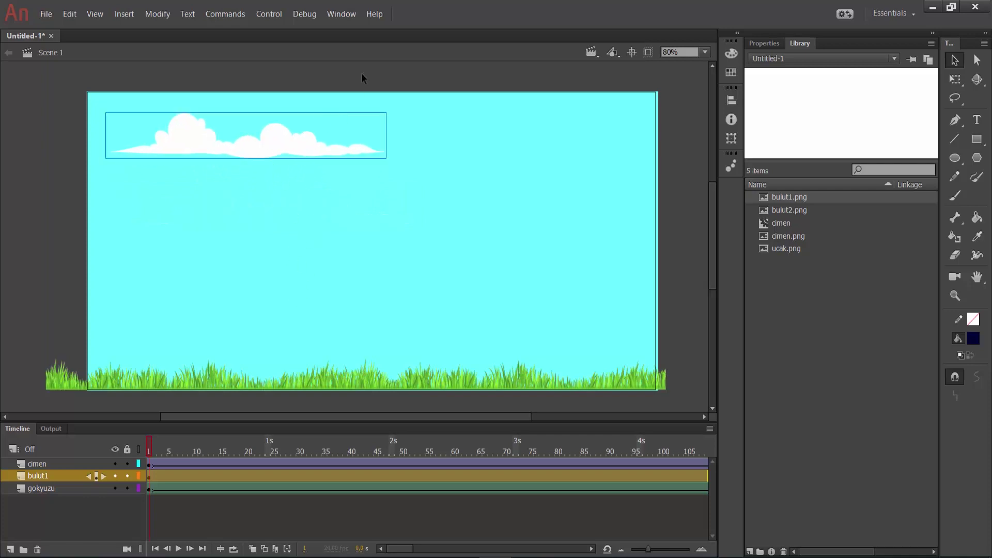
left_click(399, 71)
Convert the placed cloud image to a Movie Clip symbol named bulut1.
left_click(280, 138)
right_click(280, 138)
left_click(352, 452)
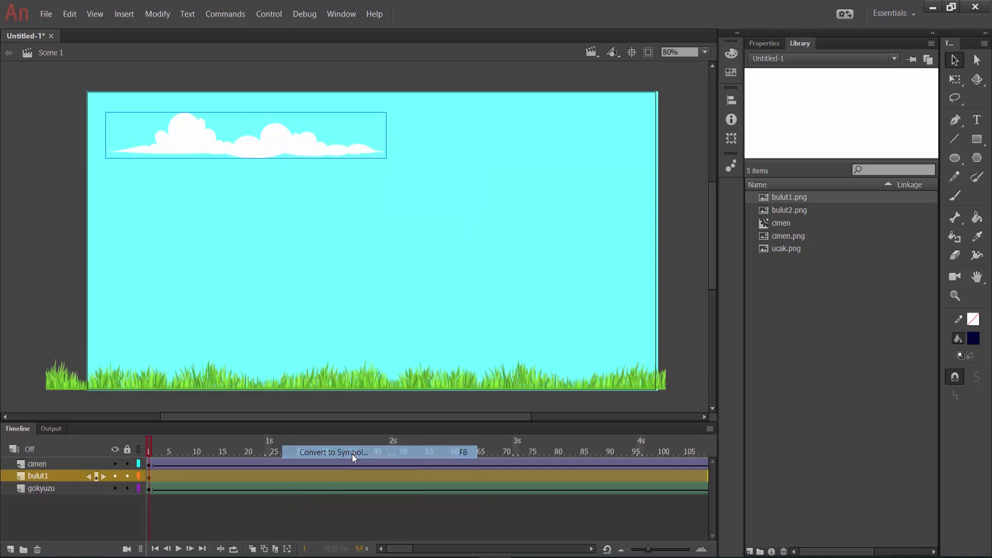
type("bu")
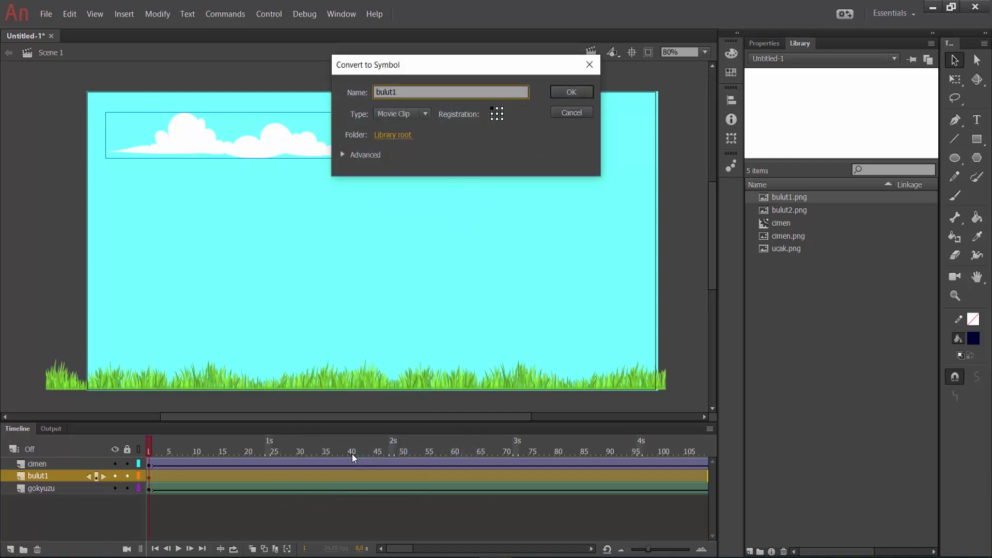
type("lut1")
key("Return")
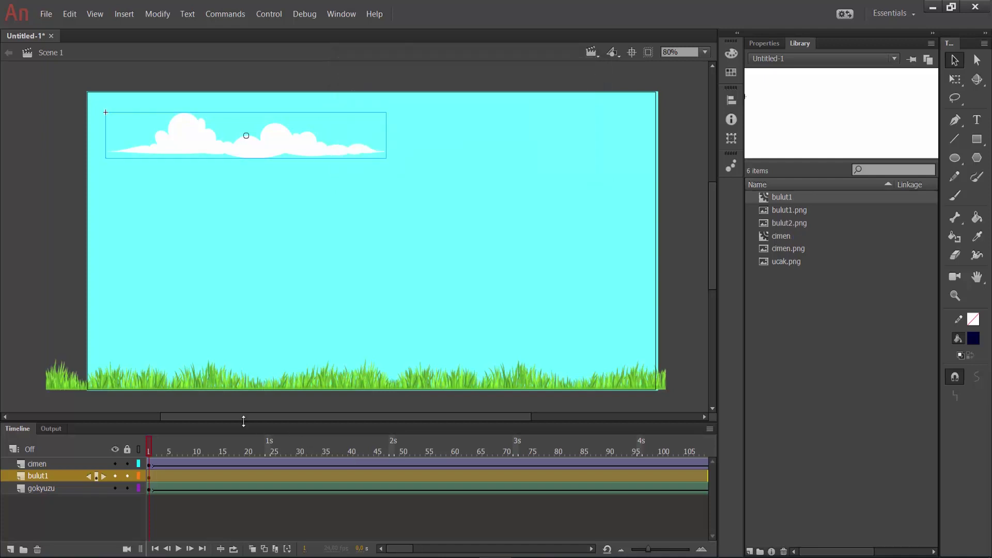
Inside the bulut1 symbol, insert a keyframe at frame 180 and shift the cloud to the right and slightly down there.
double_click(293, 145)
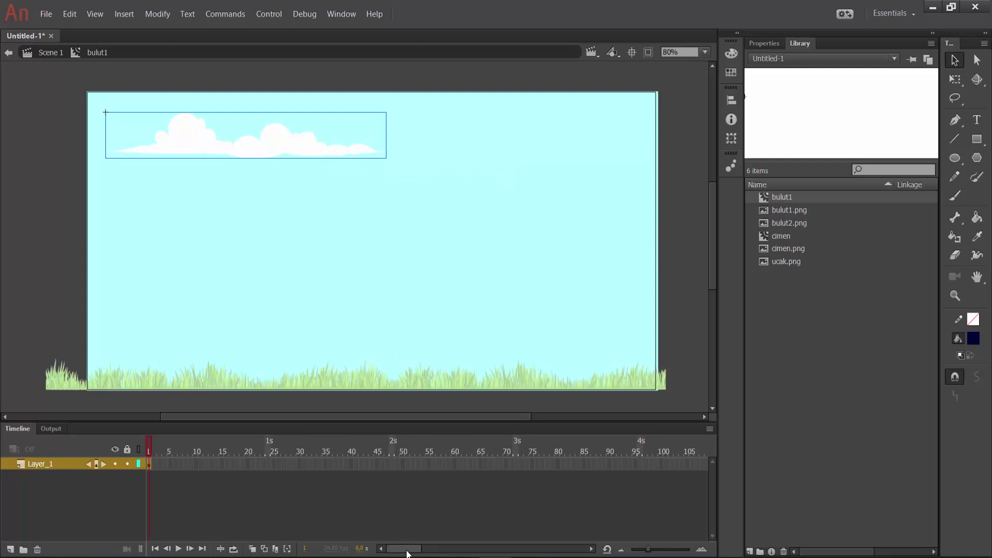
left_click_drag(404, 556, 437, 554)
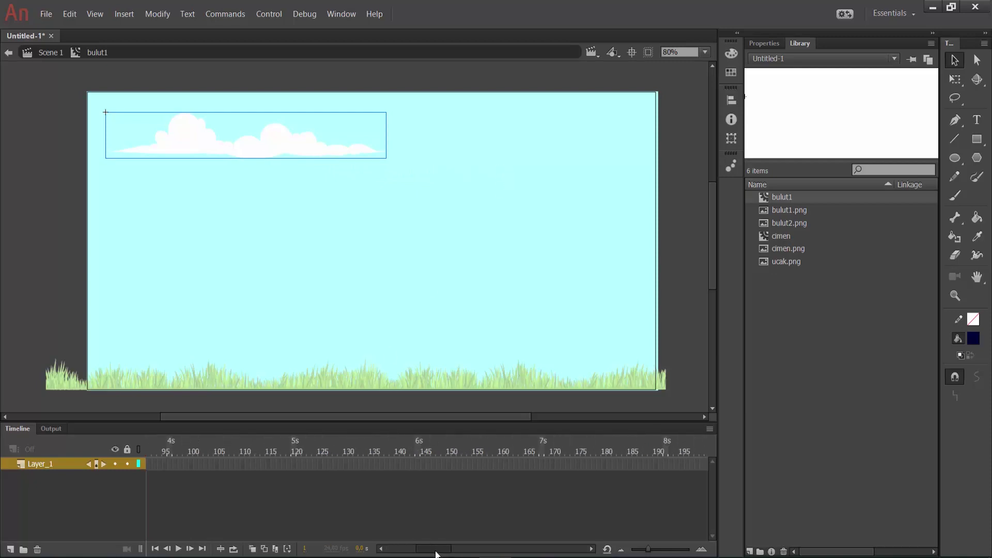
right_click(602, 464)
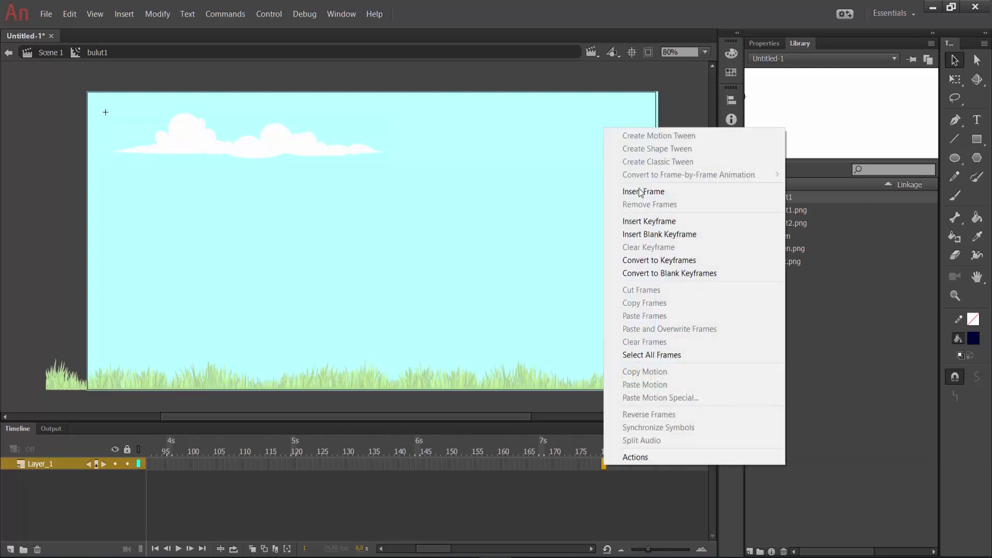
left_click(650, 222)
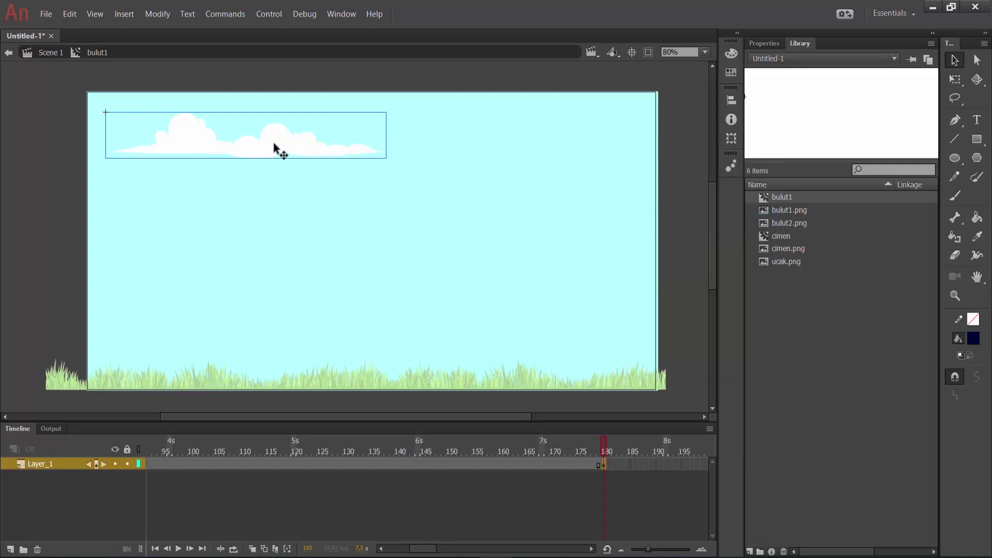
left_click_drag(275, 144, 361, 164)
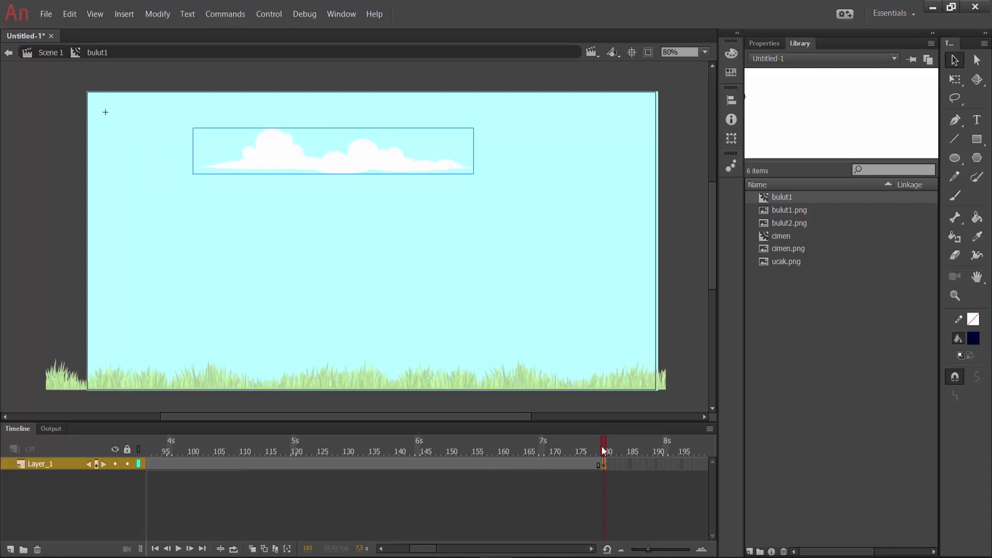
Inspect the properties of the cloud bitmap at frame 1 inside the bulut1 symbol.
left_click_drag(422, 548, 232, 500)
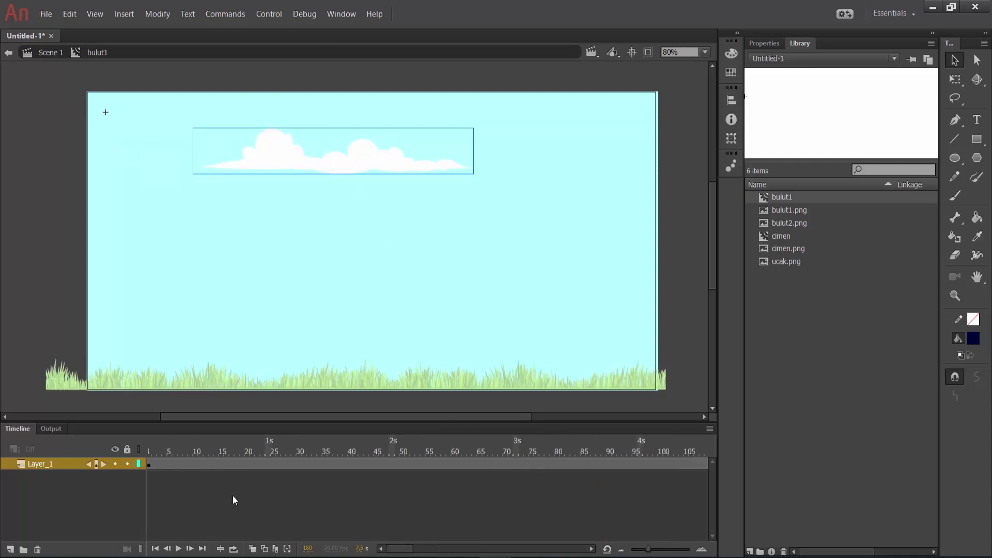
left_click(148, 463)
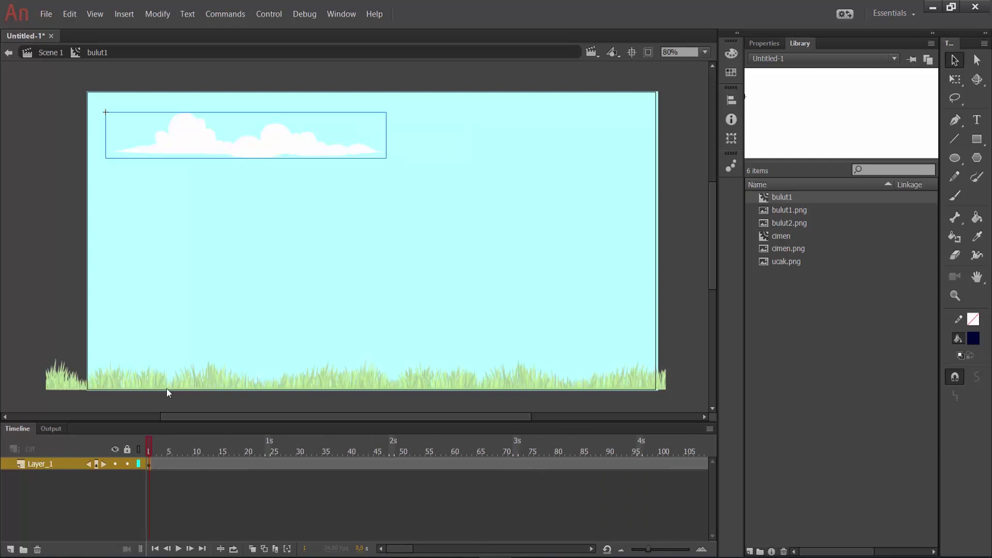
left_click(50, 187)
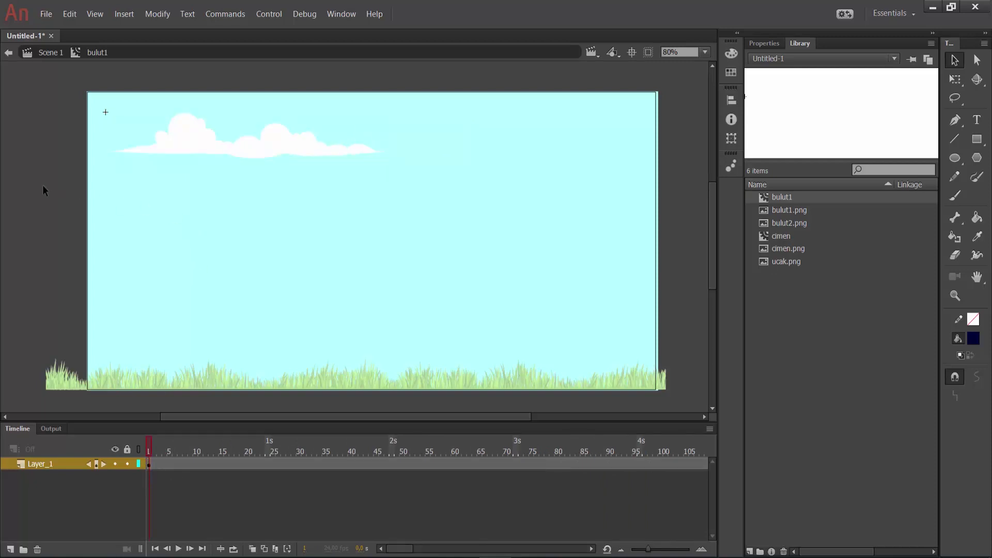
left_click(185, 138)
left_click(764, 43)
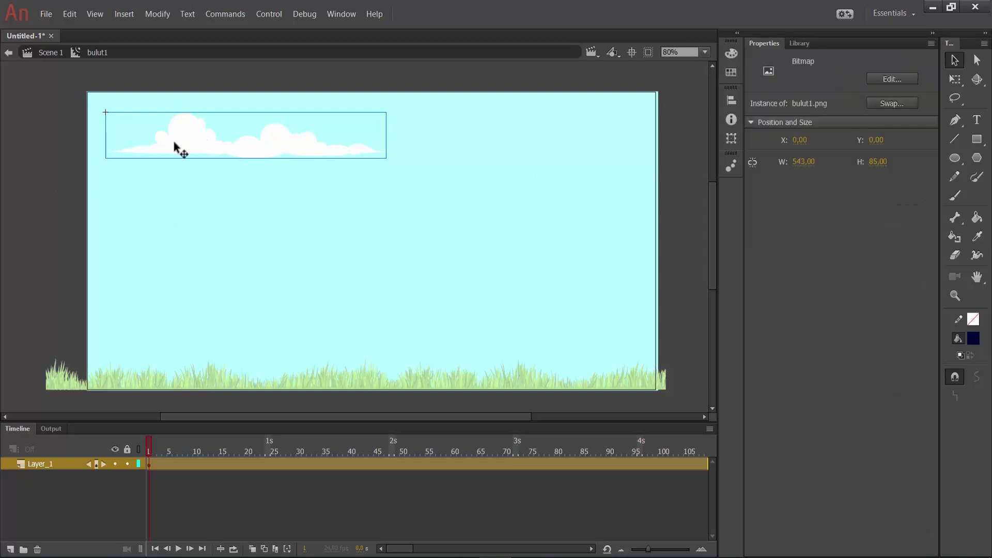
Return to Scene 1 and give the bulut1 instance an Alpha color effect of 80%.
left_click(50, 52)
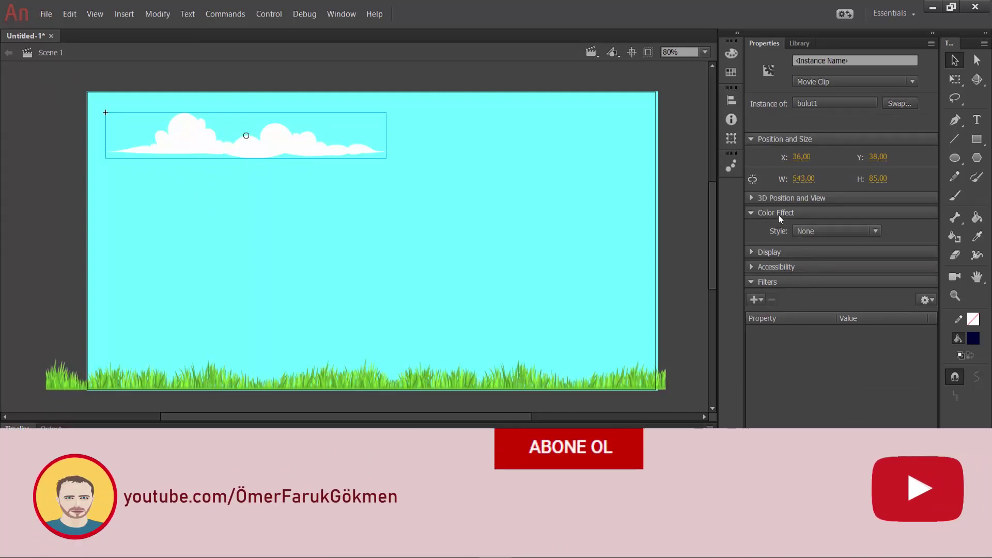
left_click(753, 213)
left_click(753, 212)
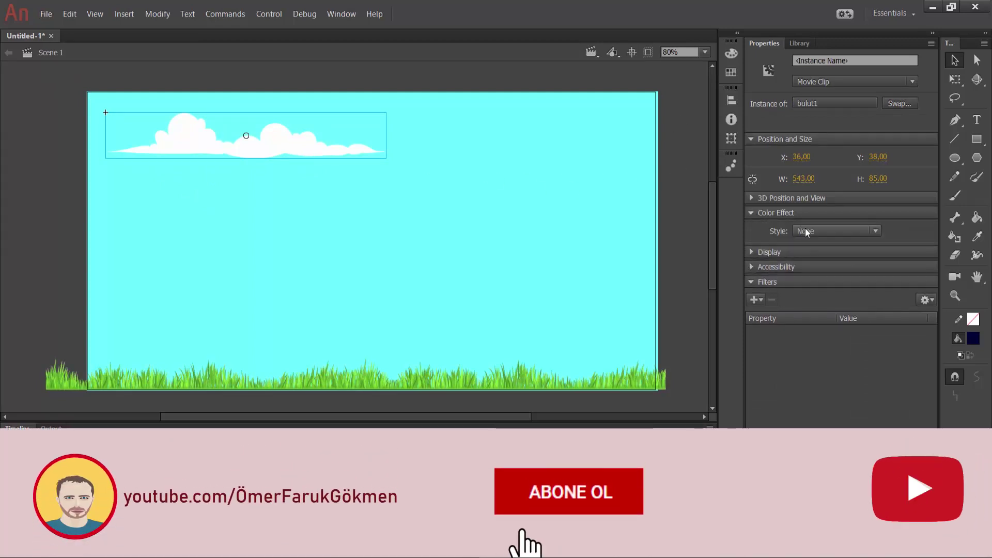
left_click(809, 231)
left_click(823, 307)
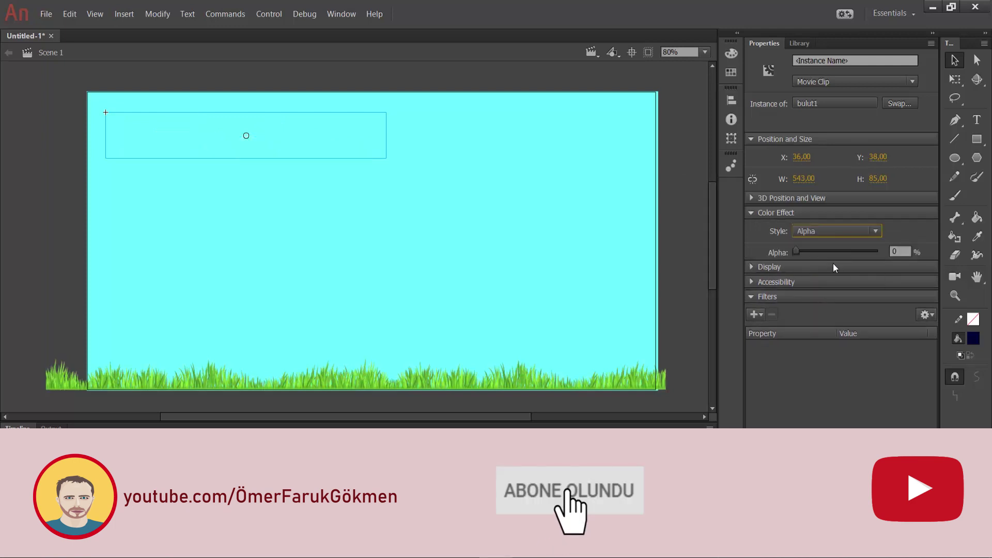
mouse_move(829, 258)
left_mouse_down()
mouse_move(800, 254)
mouse_move(829, 252)
left_mouse_up()
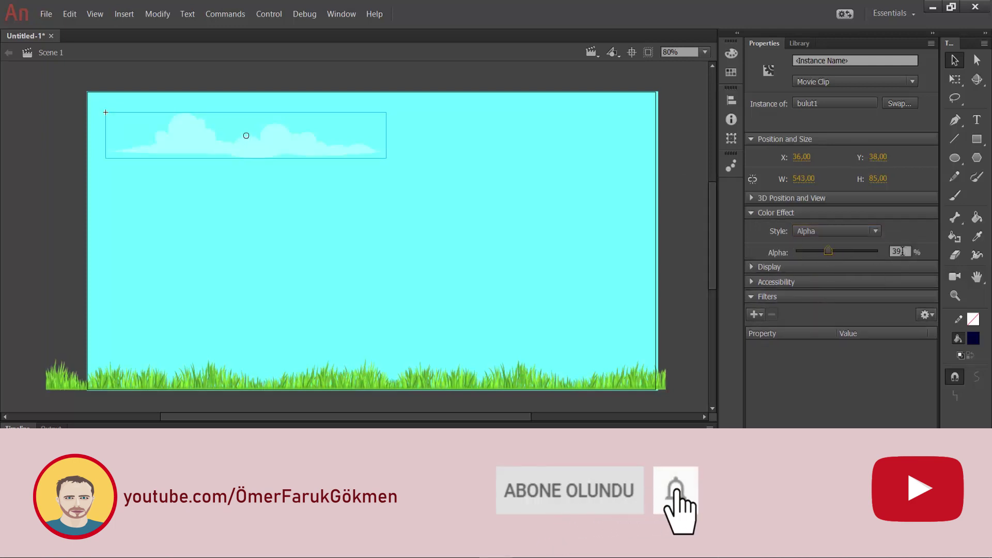
left_click(889, 253)
type("80")
key("Return")
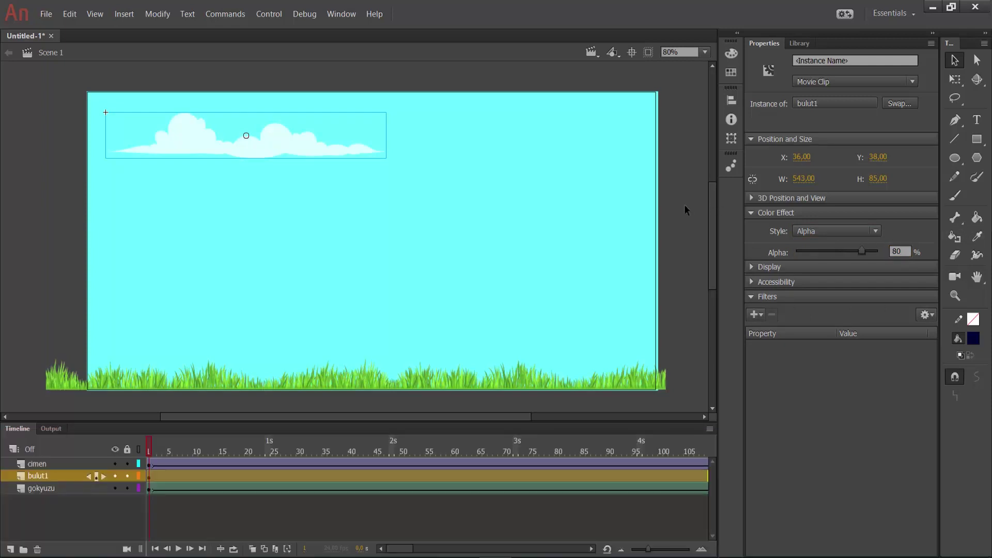
Deselect the cloud, test the movie and close the preview.
left_click(32, 209)
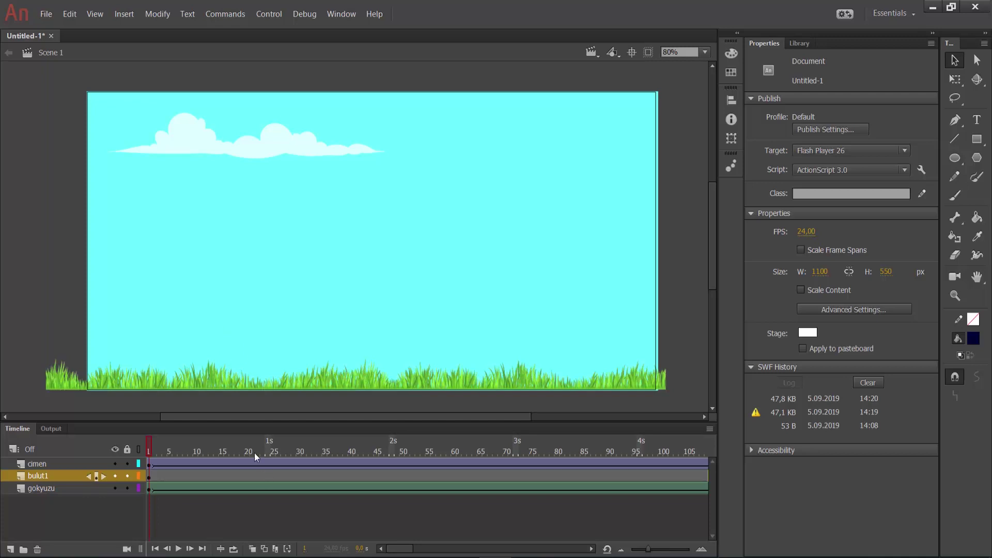
key("ctrl+Return")
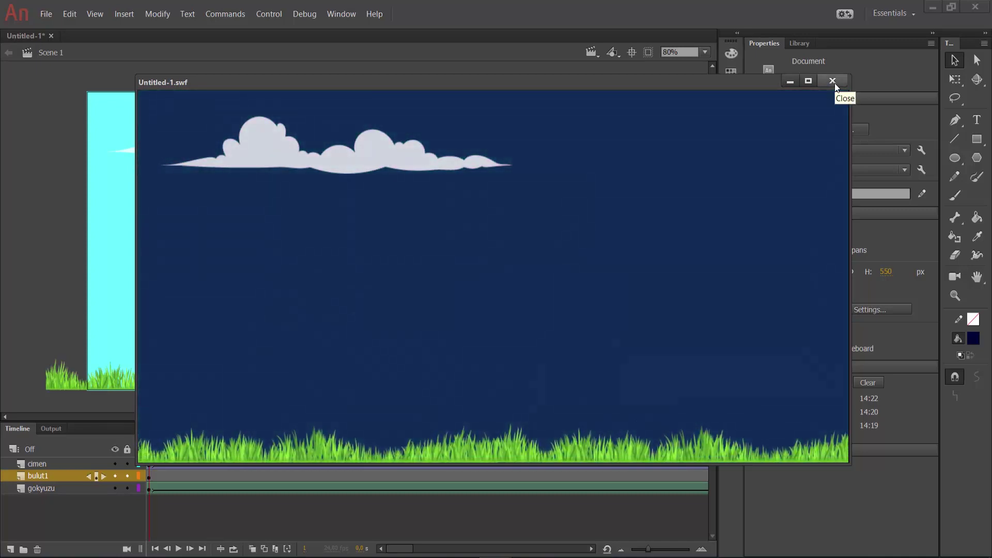
left_click(835, 82)
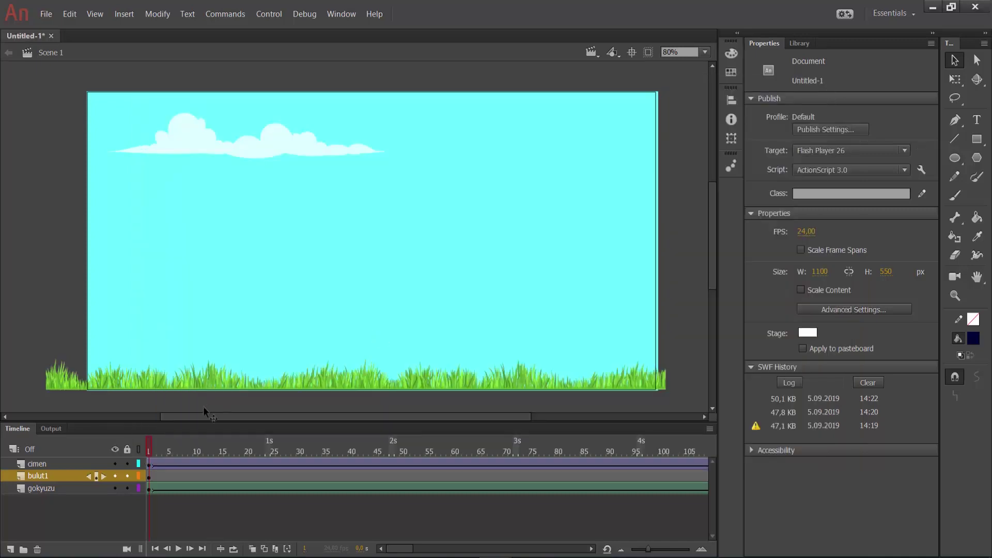
Inside the bulut1 symbol, create a classic tween between the two cloud keyframes, accepting the conversion of their content to symbols.
double_click(260, 140)
left_click(398, 465)
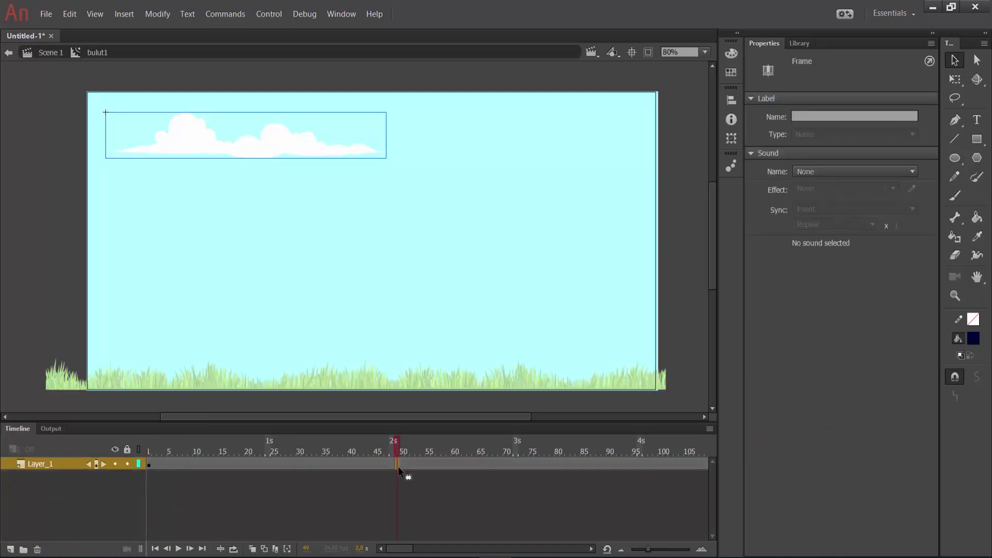
left_click(443, 549)
left_click_drag(444, 550, 408, 549)
left_click(414, 467)
right_click(419, 466)
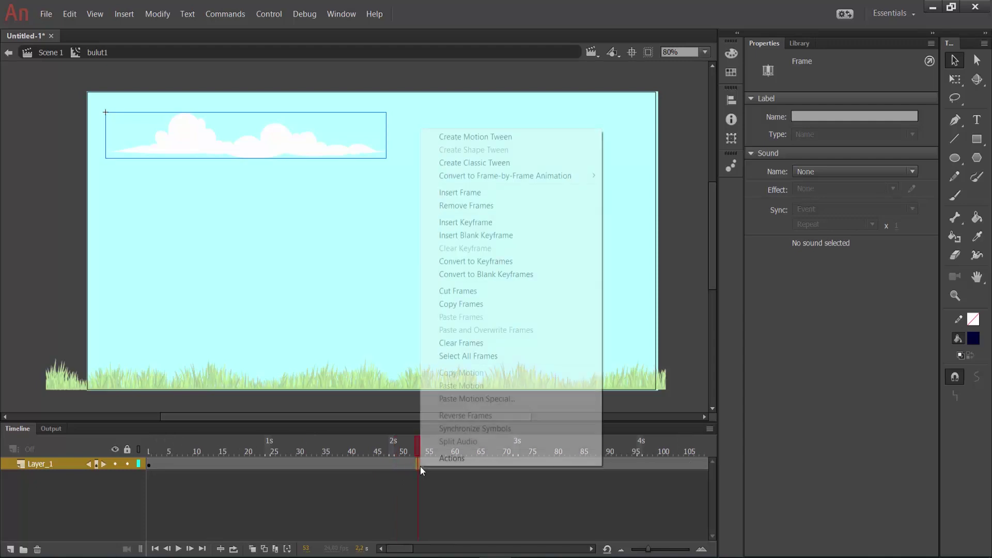
left_click(475, 162)
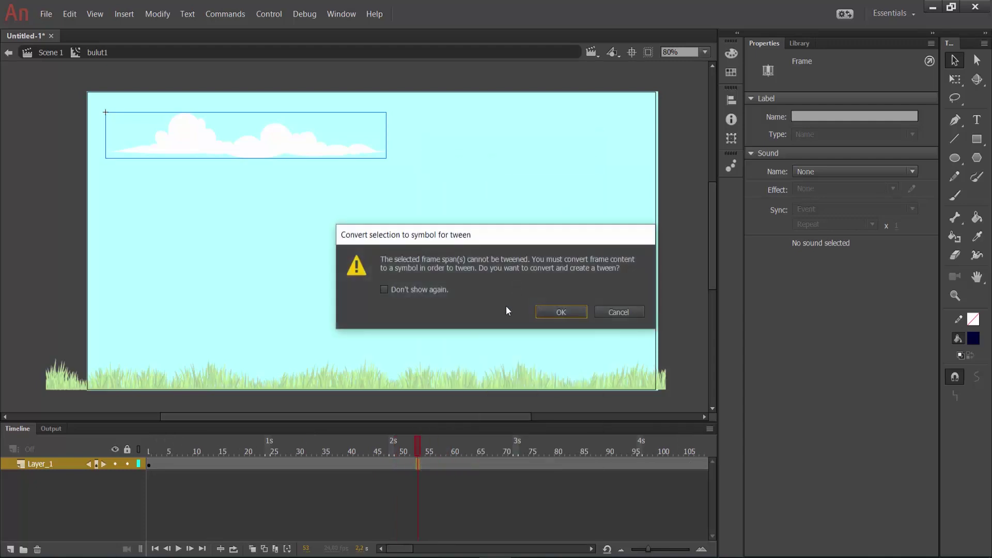
left_click(555, 312)
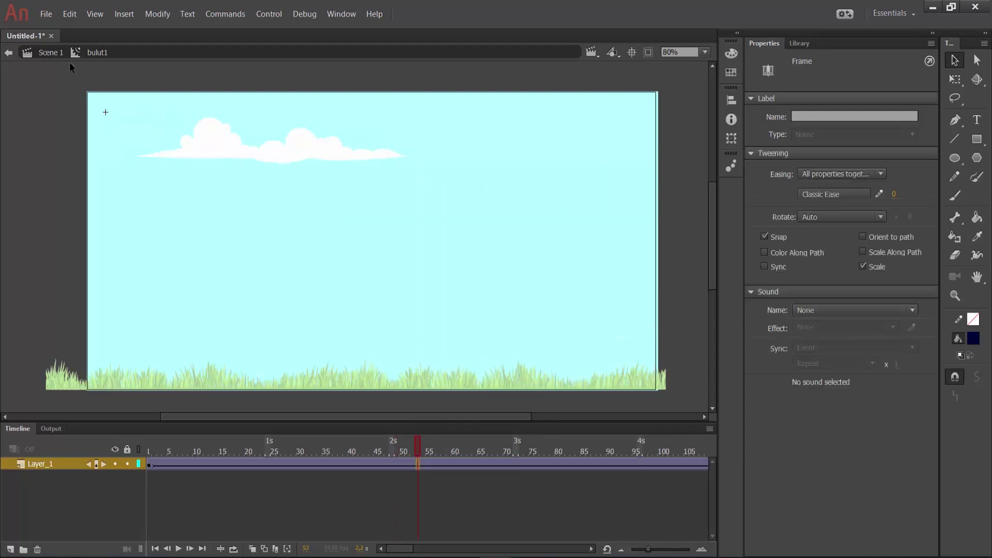
Return to Scene 1, test the movie to check the drifting bulut1 cloud, and close the preview.
left_click(48, 53)
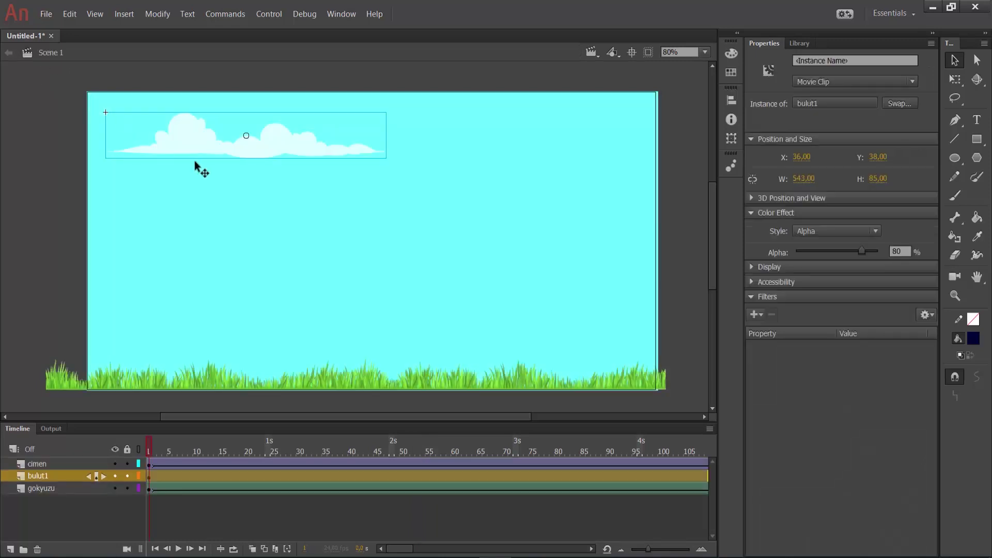
key("ctrl+Return")
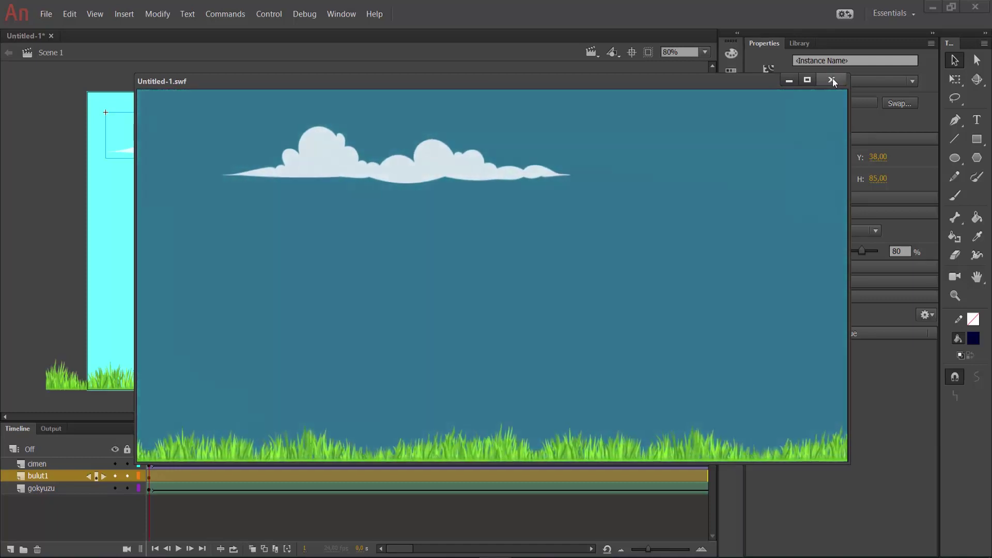
left_click(832, 79)
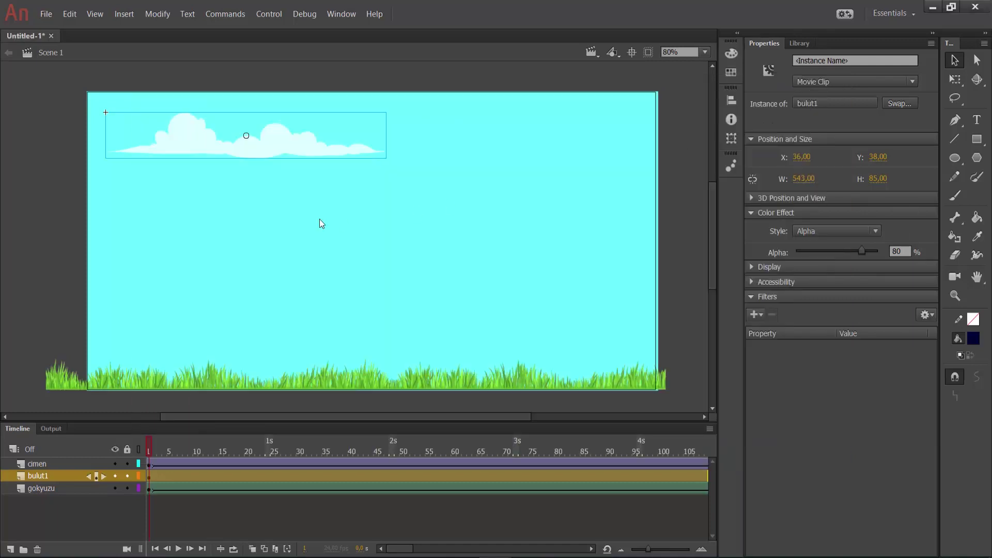
left_click(36, 520)
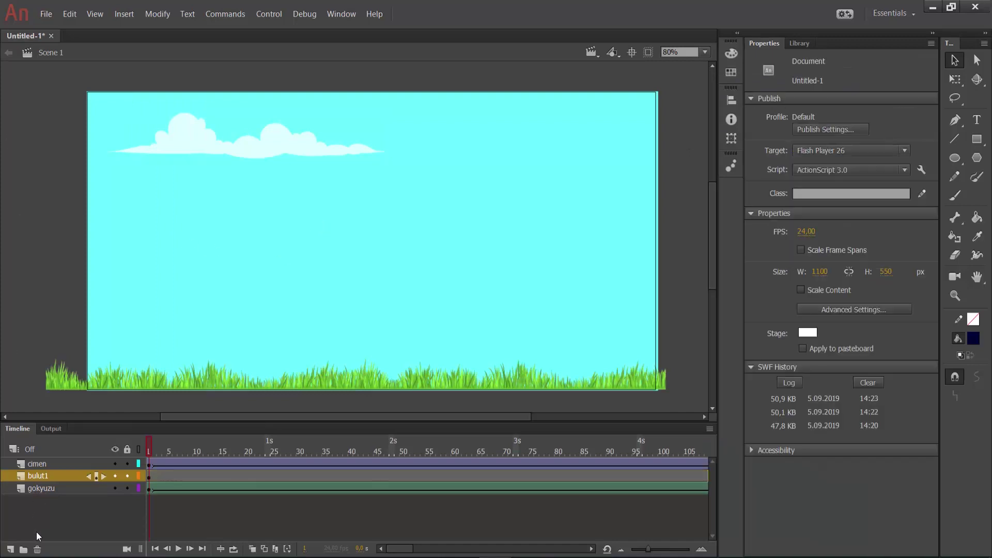
Add a new layer named bulut2 directly above the bulut1 layer and select its first frame.
left_click(10, 549)
double_click(42, 479)
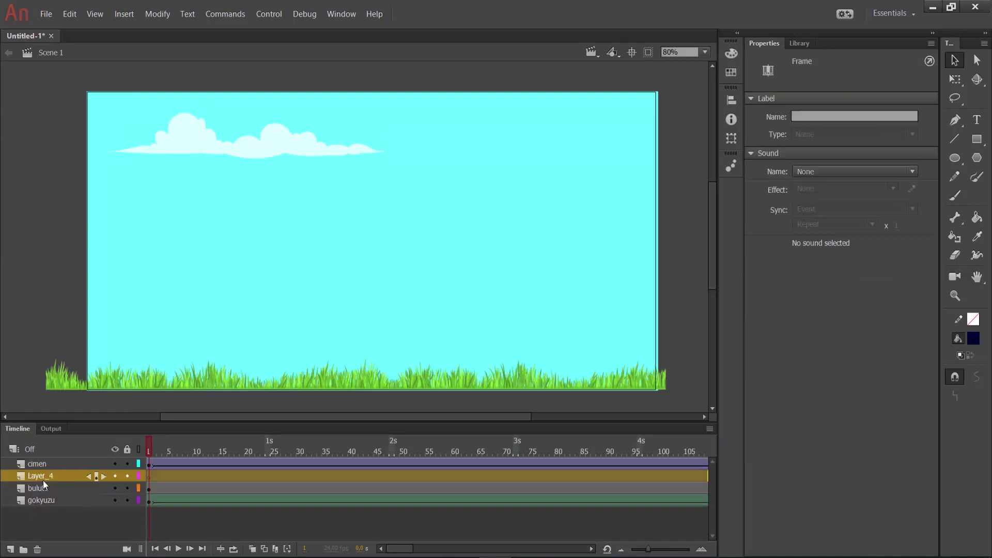
type("bulut2")
key("Return")
left_click(147, 477)
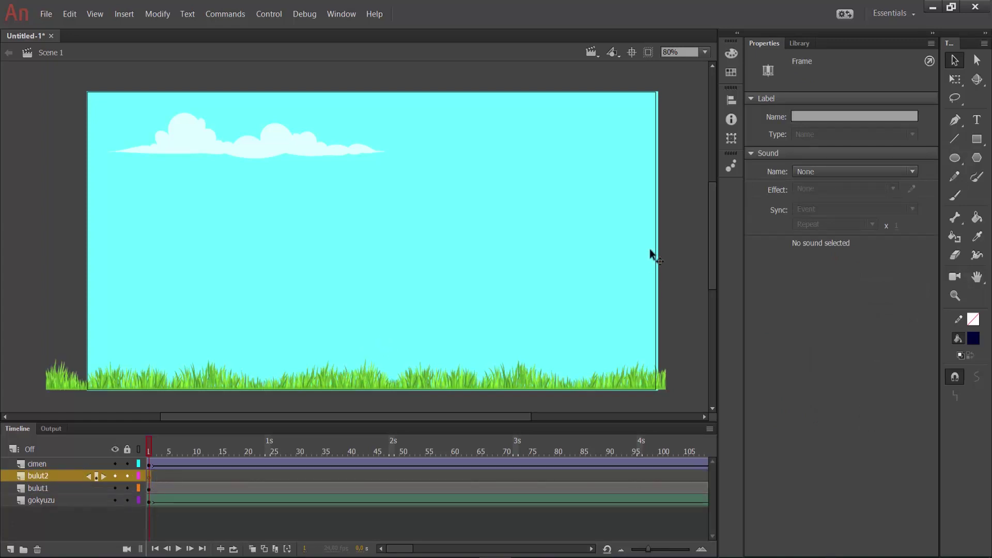
Place bulut2.png from the library on the right side of the sky and convert it to a Movie Clip symbol named bulut2.
left_click(799, 44)
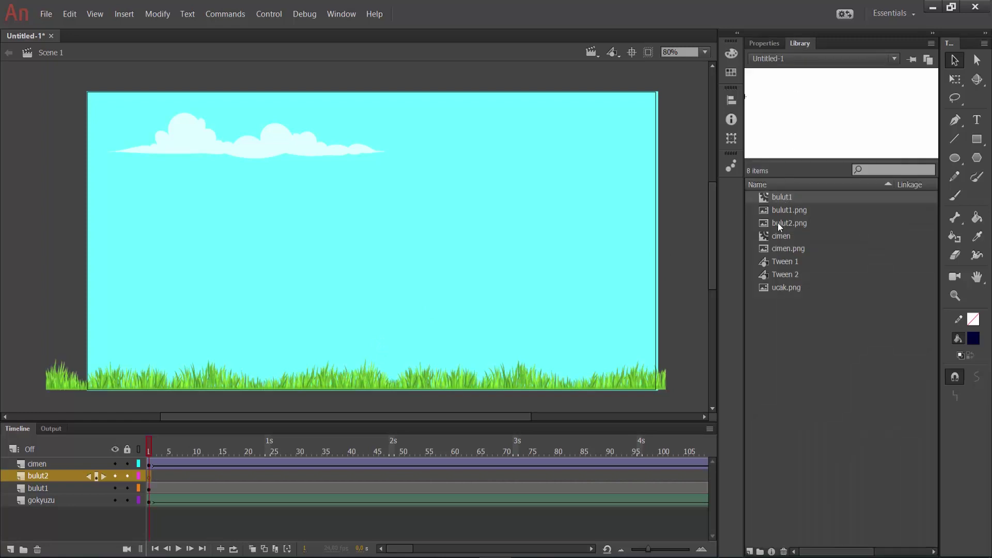
left_click_drag(777, 222, 563, 226)
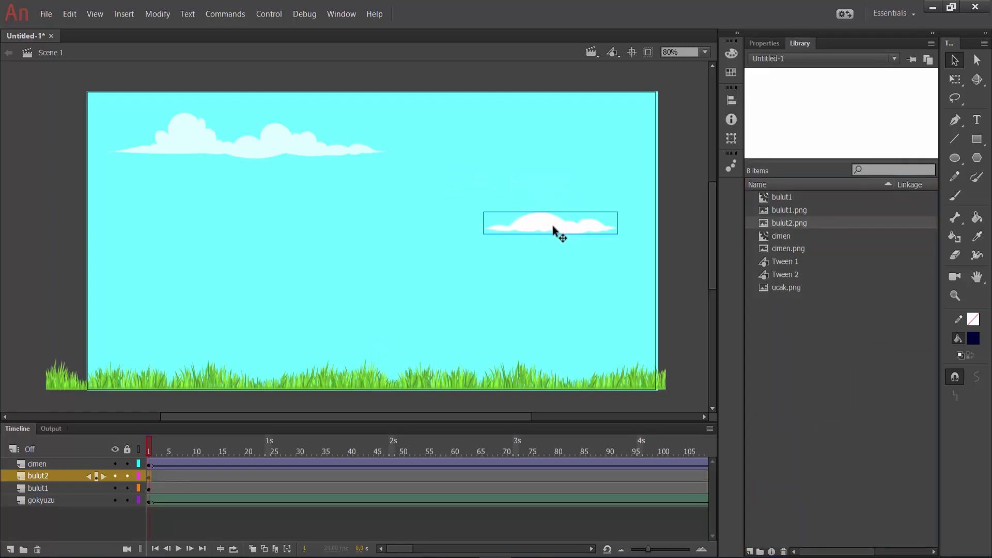
right_click(553, 225)
left_click(619, 507)
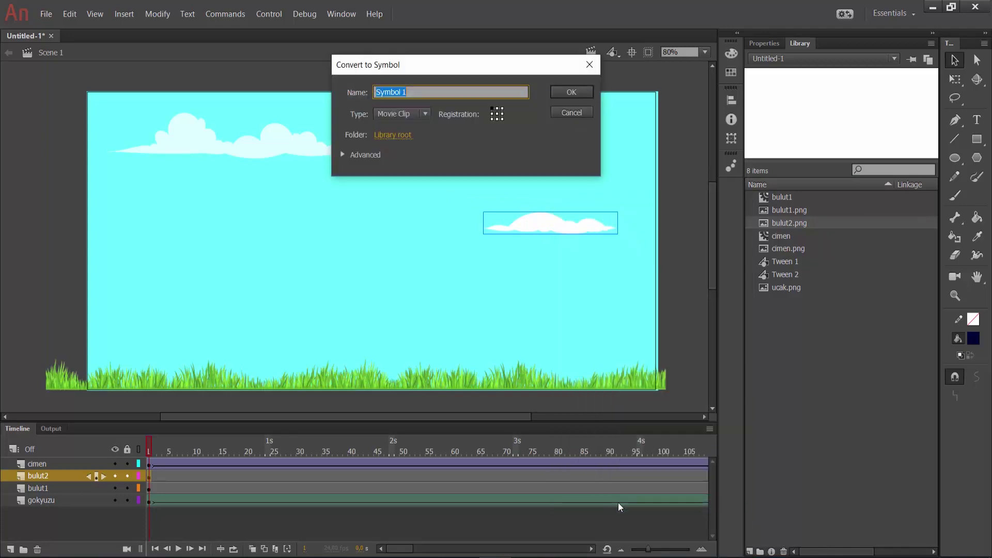
type("bulut2")
key("Return")
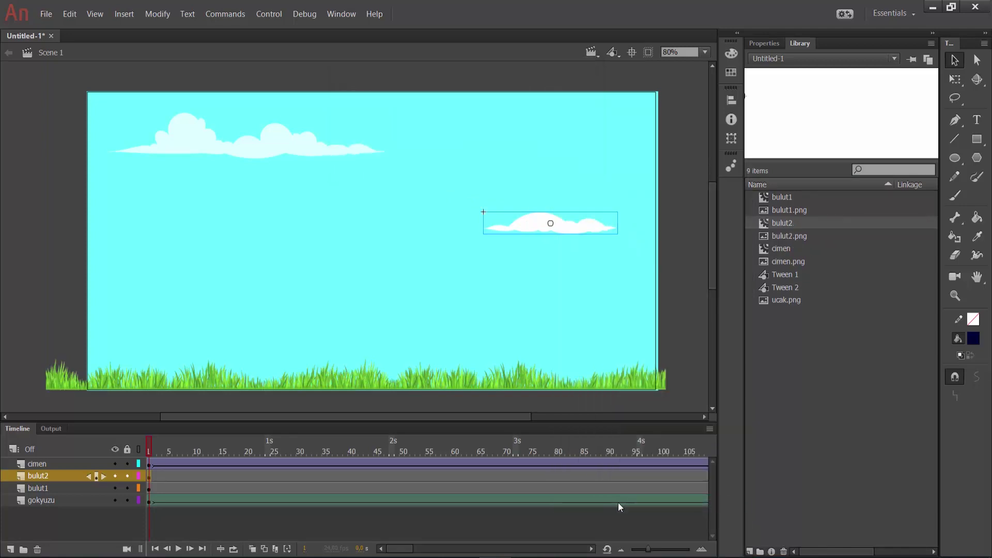
Inside the bulut2 symbol, insert a keyframe at frame 180 and move the cloud up and to the right there.
double_click(567, 225)
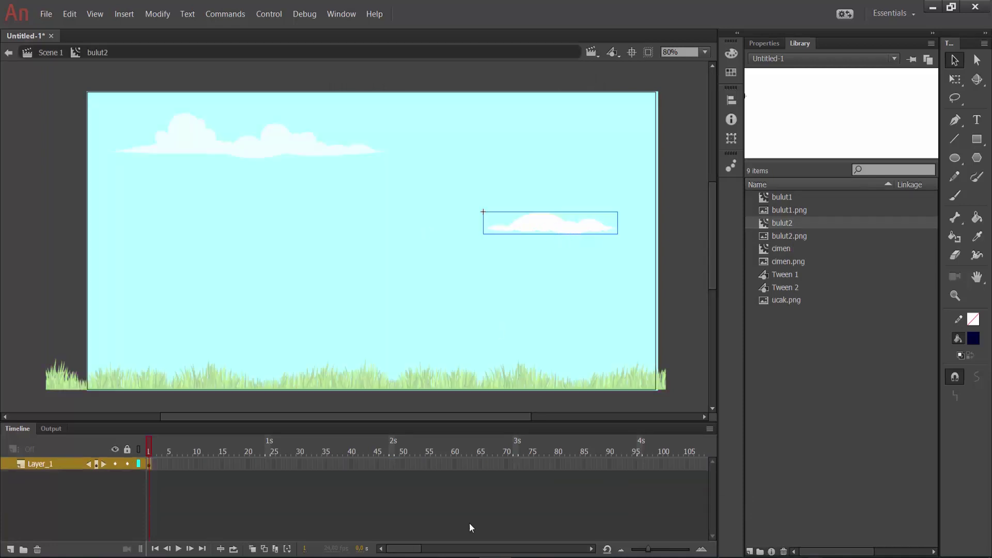
left_click_drag(403, 549, 430, 549)
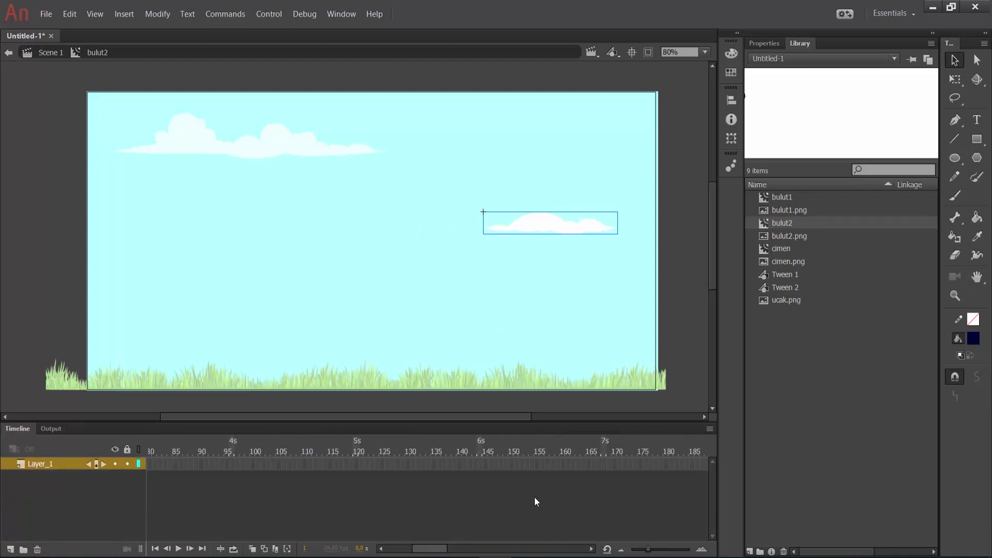
right_click(666, 465)
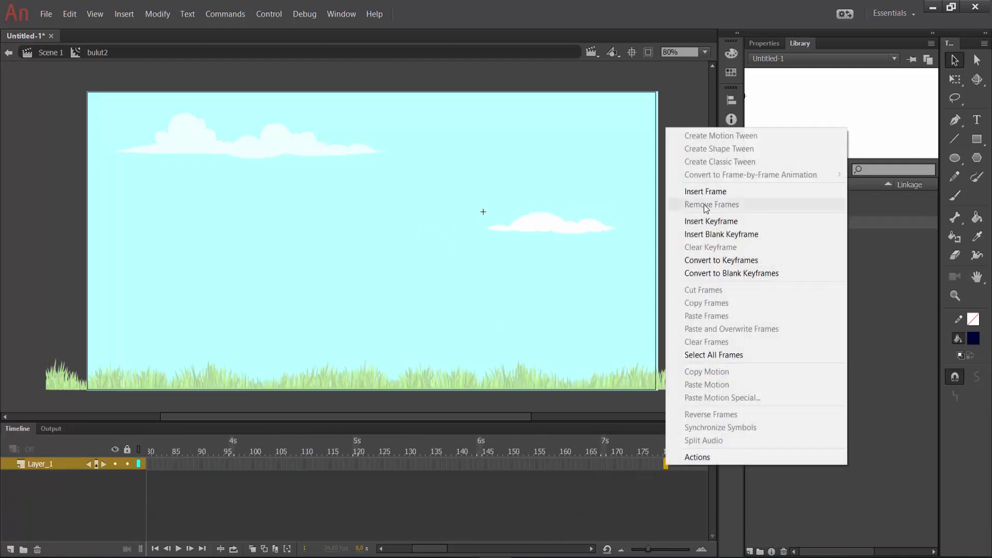
left_click(715, 221)
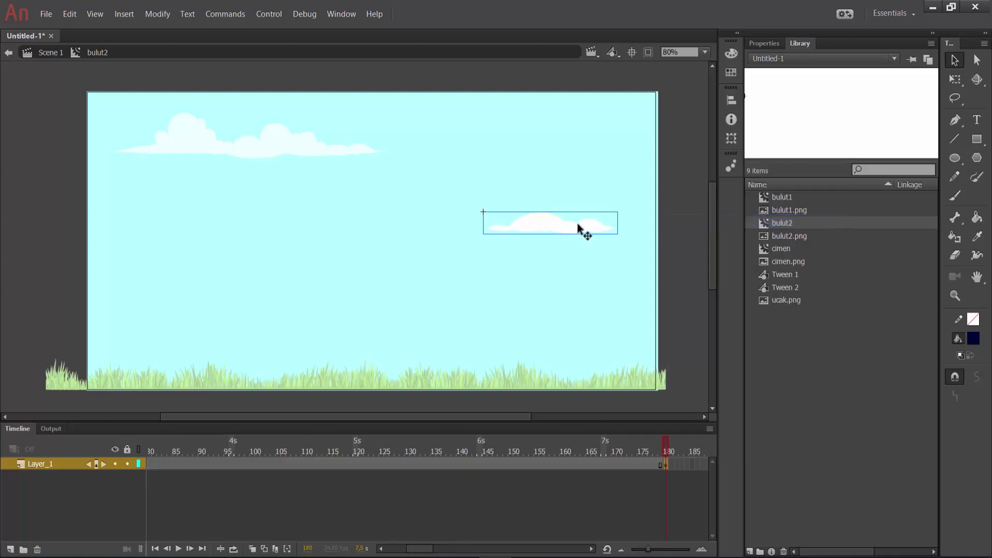
left_click_drag(583, 228, 628, 188)
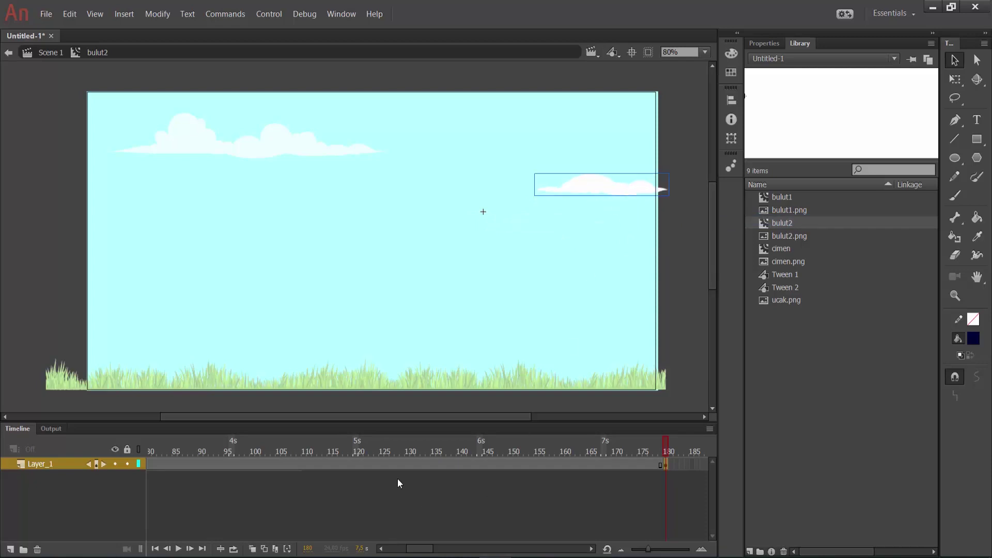
Create a classic tween between the bulut2 cloud's keyframes, accepting the conversion of their content to symbols.
left_click(394, 463)
right_click(392, 461)
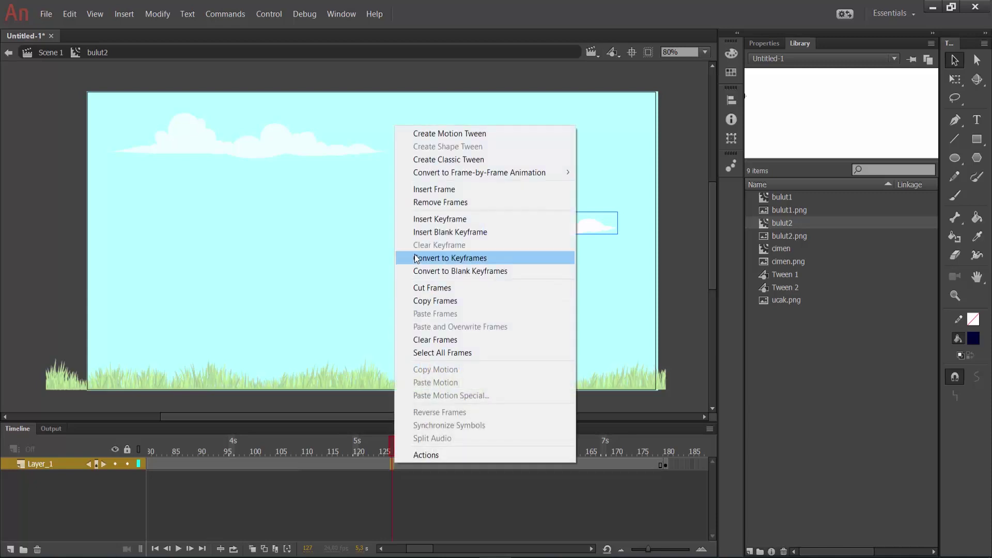
left_click(440, 164)
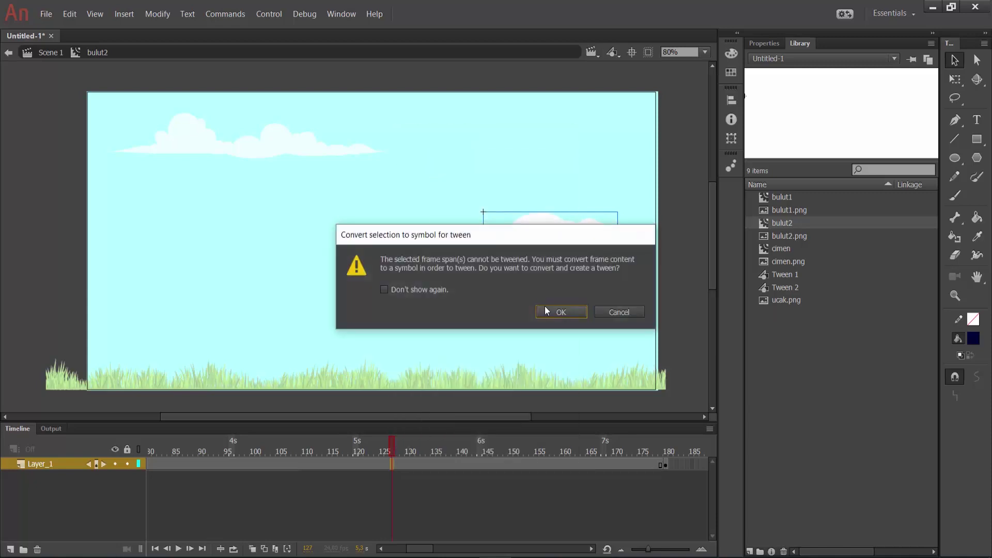
left_click(546, 310)
Return to Scene 1 and test the movie to check both drifting clouds.
left_click(50, 54)
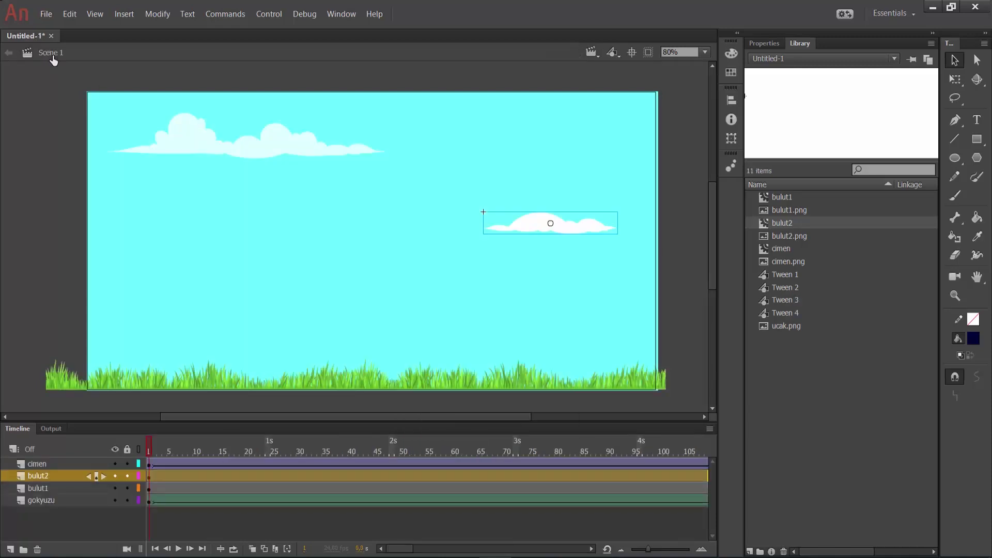
key("ctrl+Return")
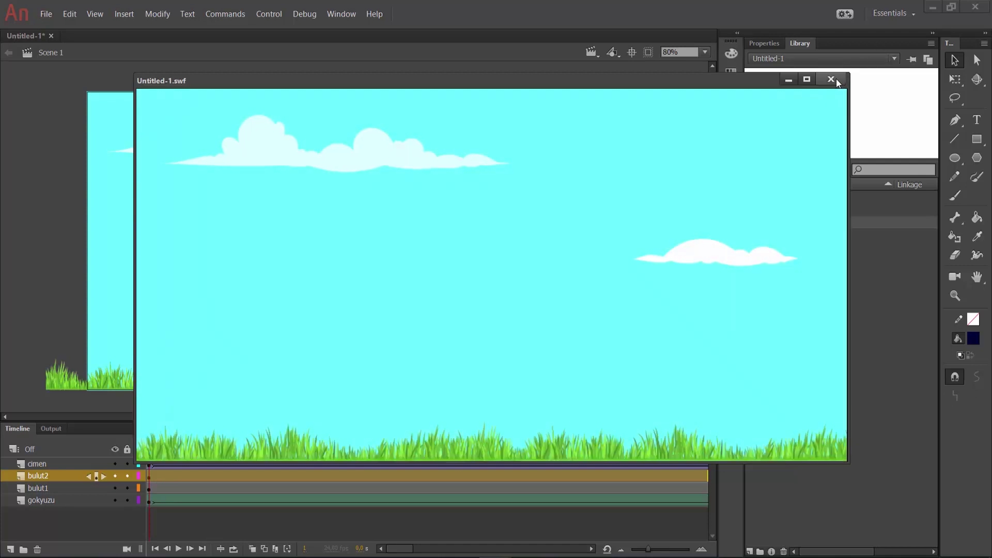
Close the movie preview and set the bulut2 cloud's color effect to Alpha at 80%.
left_click(831, 79)
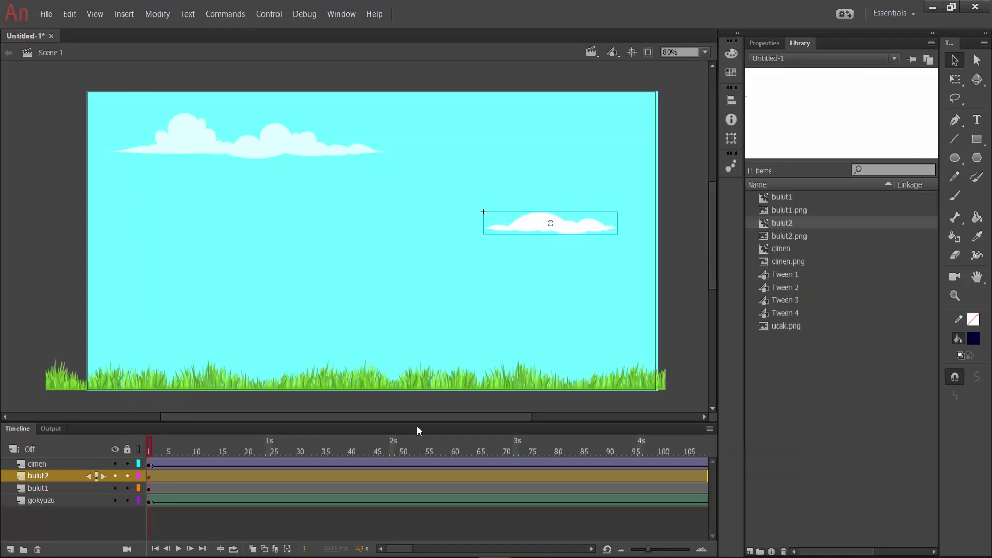
left_click(101, 192)
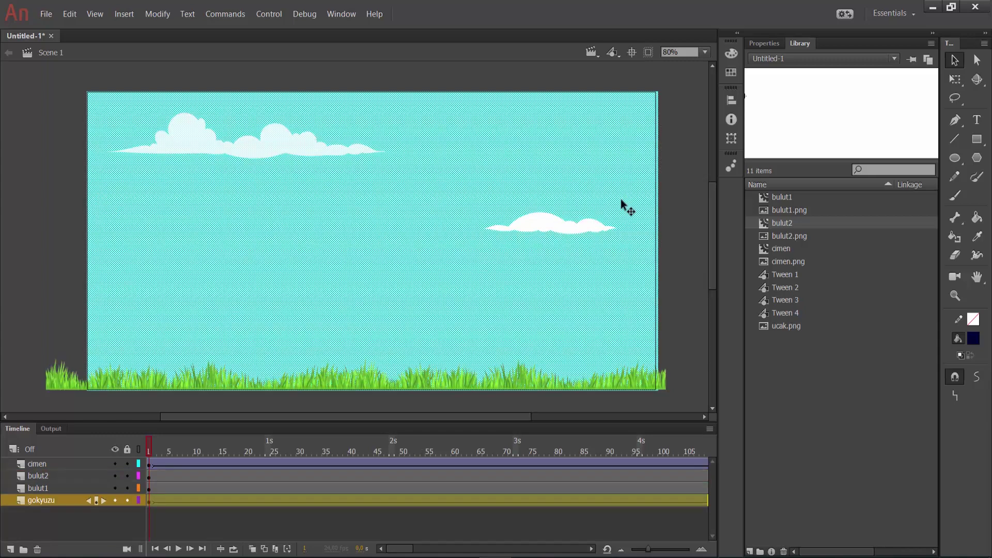
left_click(614, 223)
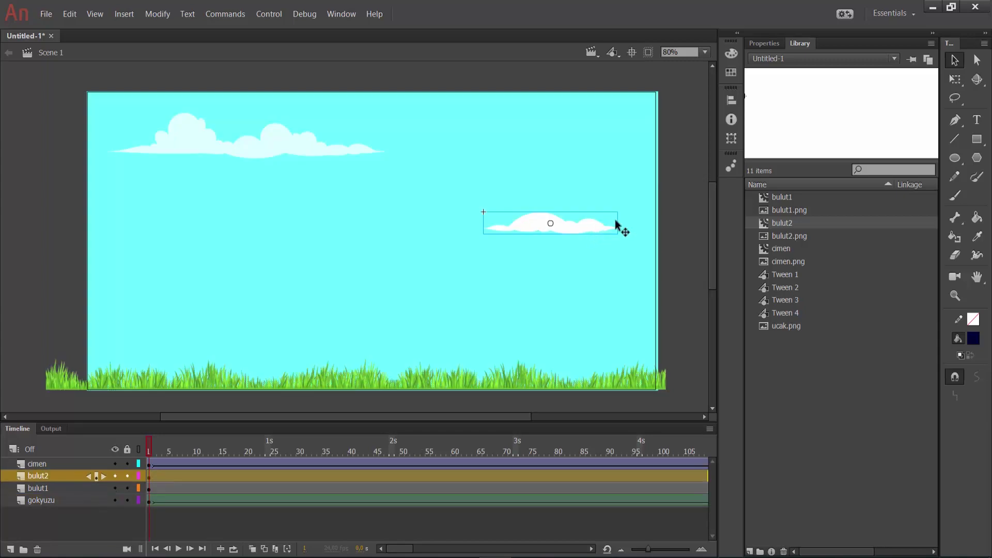
left_click(764, 44)
left_click(841, 231)
left_click(821, 304)
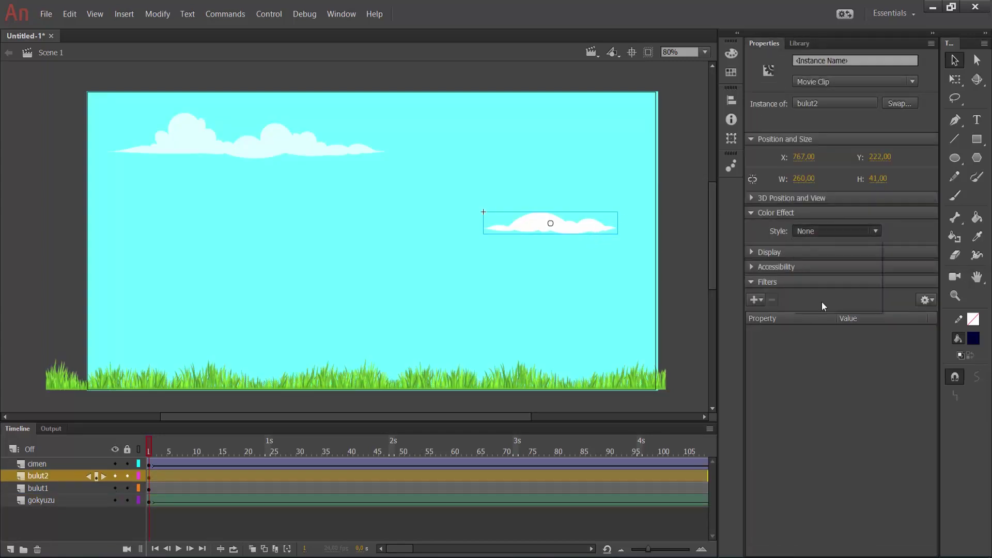
left_click(671, 222)
left_click(579, 224)
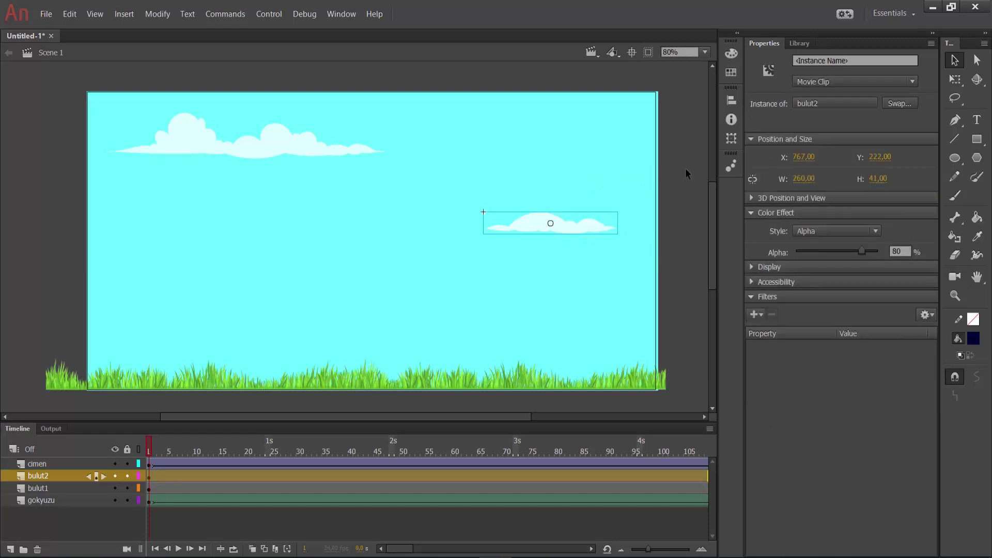
left_click(332, 139)
left_click(317, 148)
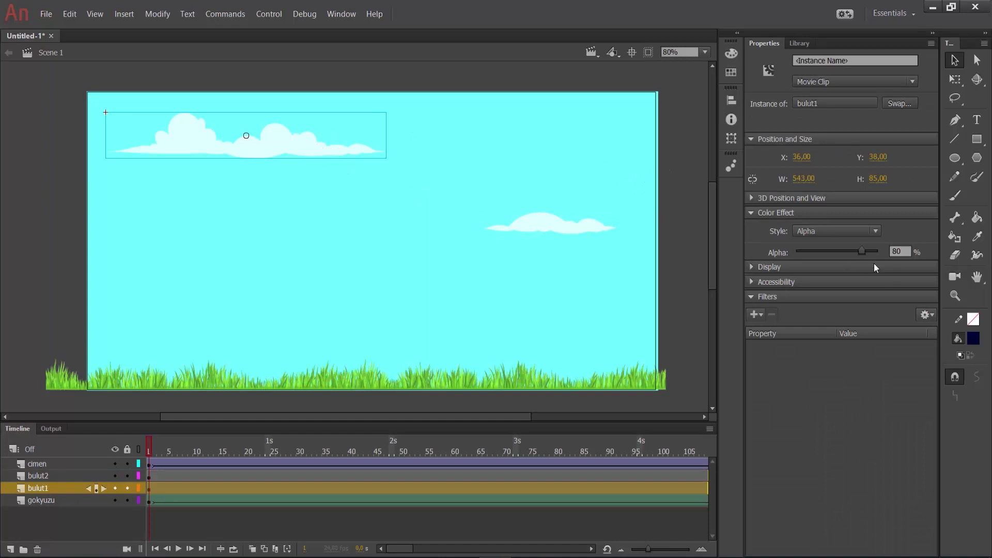
left_click(671, 179)
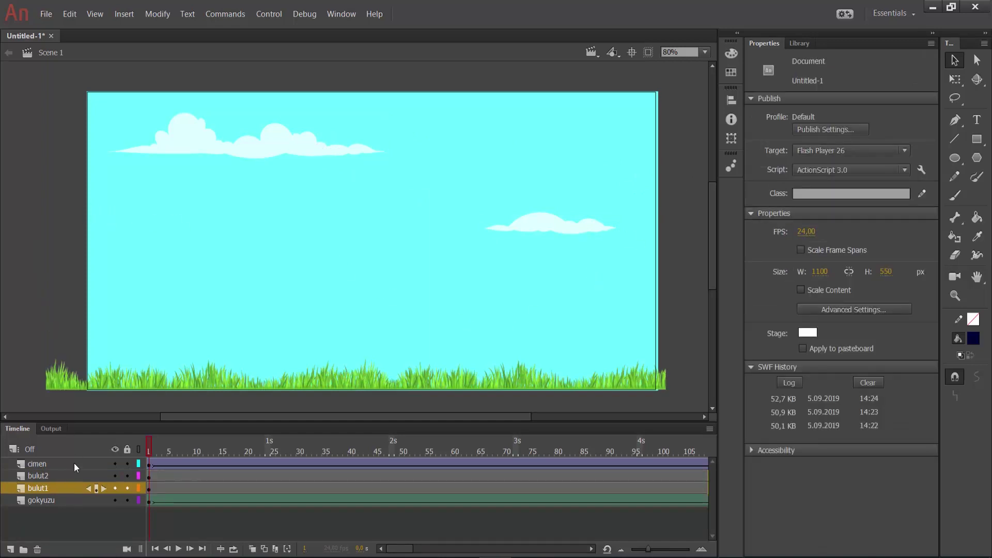
Move the cimen layer below bulut1 and bulut2, and test the movie to check the clouds against the sky.
left_click(57, 475)
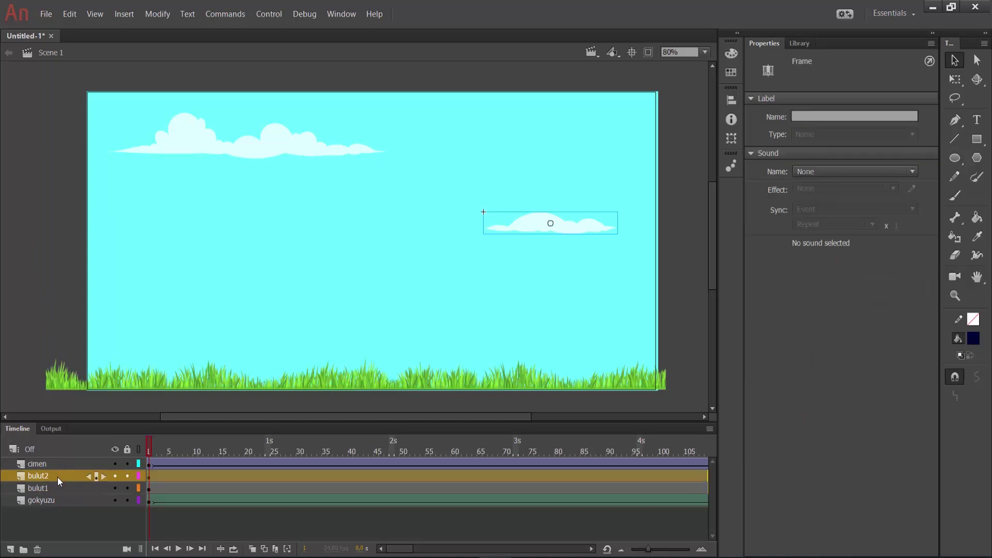
left_click(60, 488)
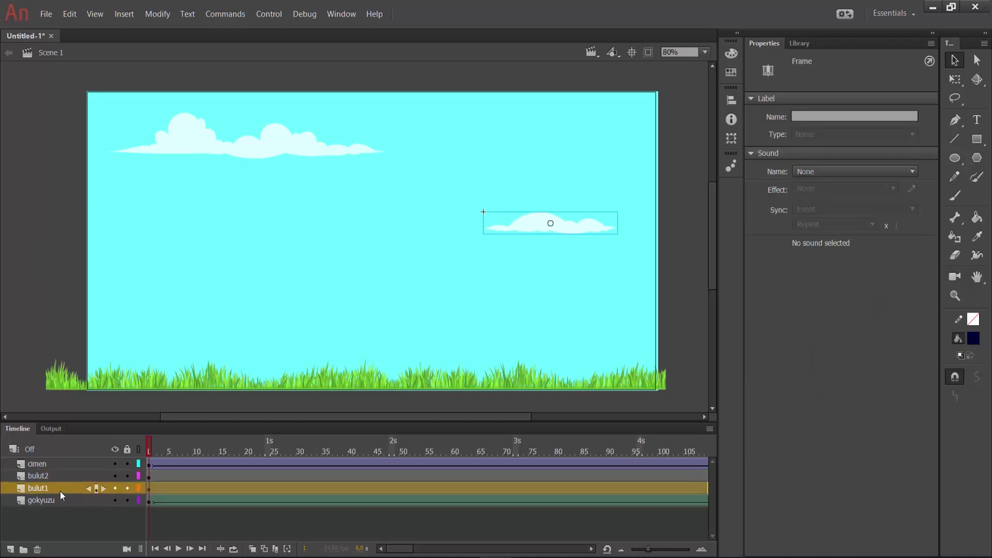
left_click(57, 464)
left_click_drag(57, 463, 58, 494)
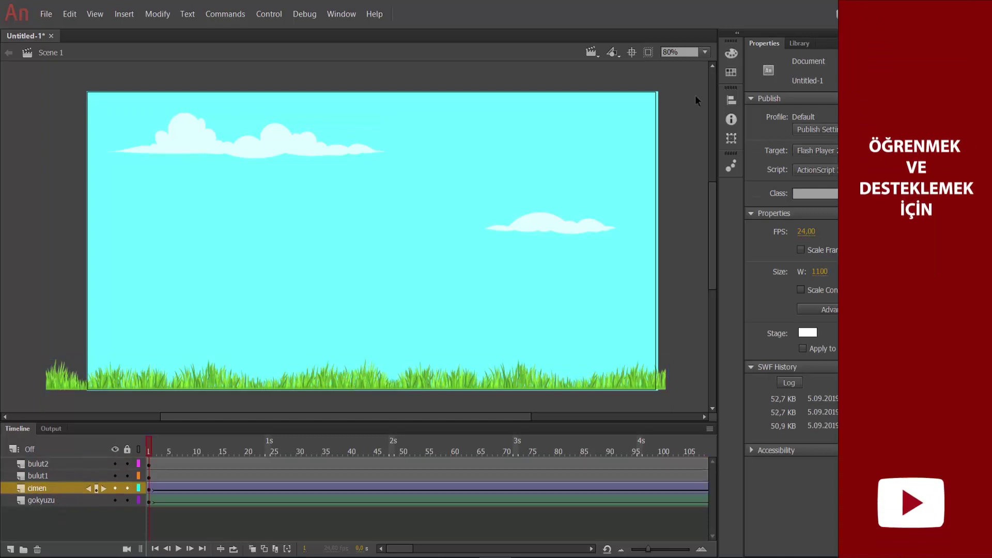
key("ctrl+Return")
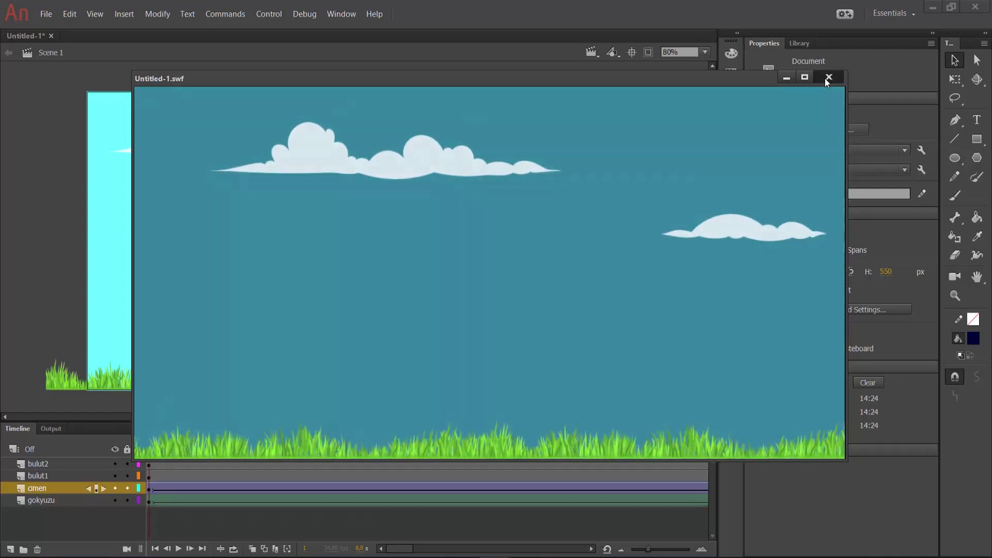
left_click(829, 77)
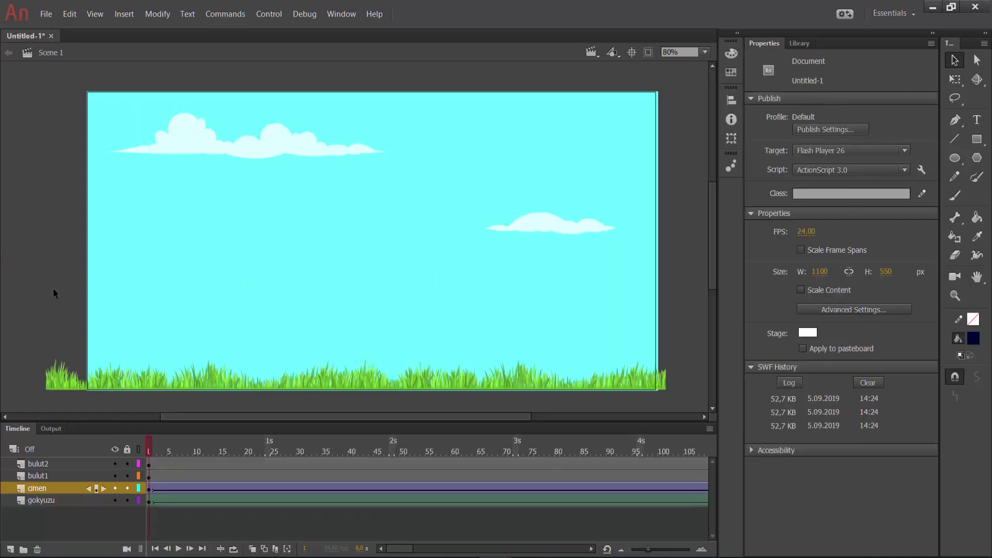
Step back and forth through the Scene 1 frames to examine where the sky darkens enough for the clouds to start fading.
left_click(413, 473)
left_click(366, 474)
left_click(371, 466)
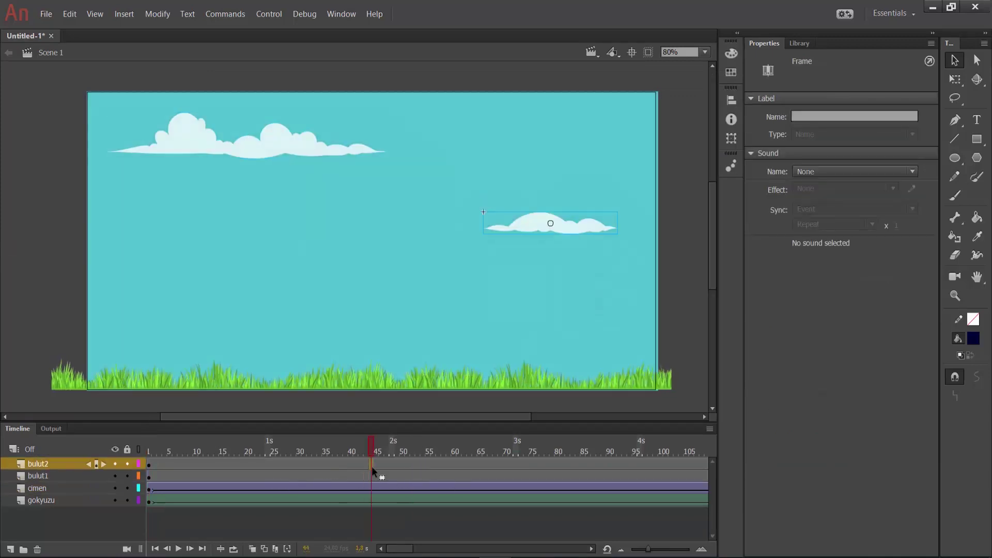
key("period")
key("period")
key("period")
key("period")
key("period")
key("period")
key("period")
key("comma")
key("comma")
key("comma")
key("comma")
key("comma")
key("comma")
key("comma")
key("comma")
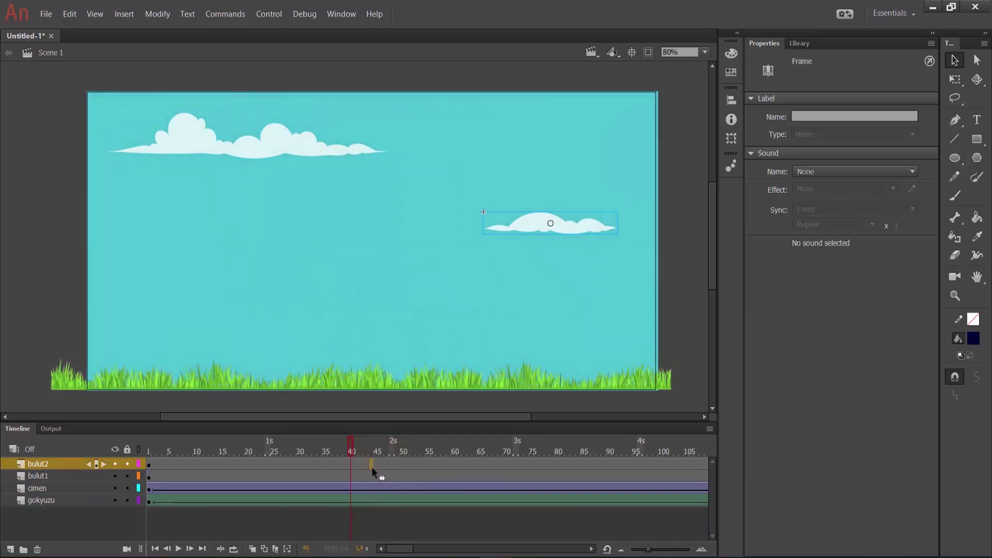
key("comma")
key("comma")
key("comma")
key("comma")
key("comma")
key("comma")
key("comma")
key("comma")
key("comma")
key("comma")
key("comma")
key("period")
key("period")
key("period")
key("period")
key("period")
key("period")
key("period")
key("period")
key("period")
key("period")
key("period")
key("period")
key("period")
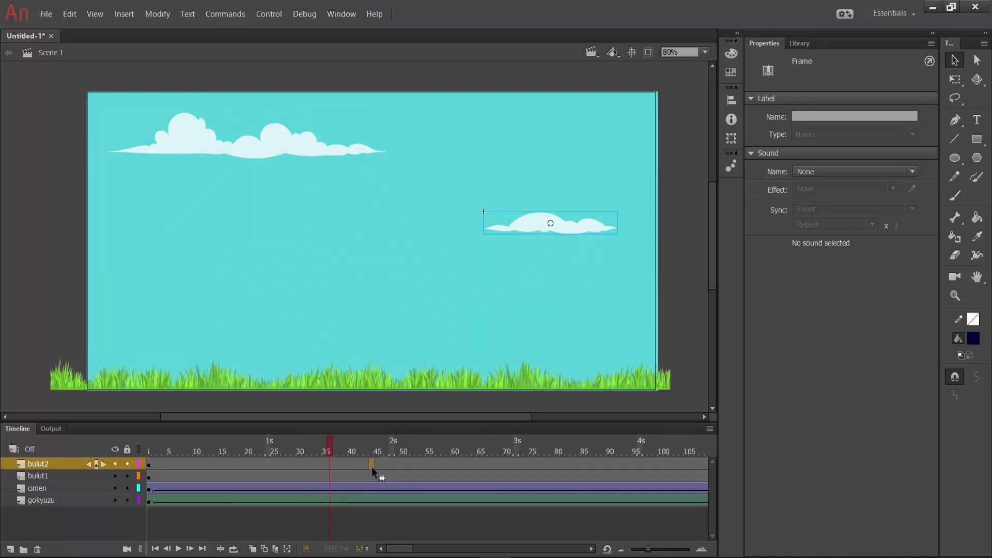
key("period")
key("period")
key("period")
key("period")
key("period")
key("period")
key("period")
key("period")
key("period")
key("period")
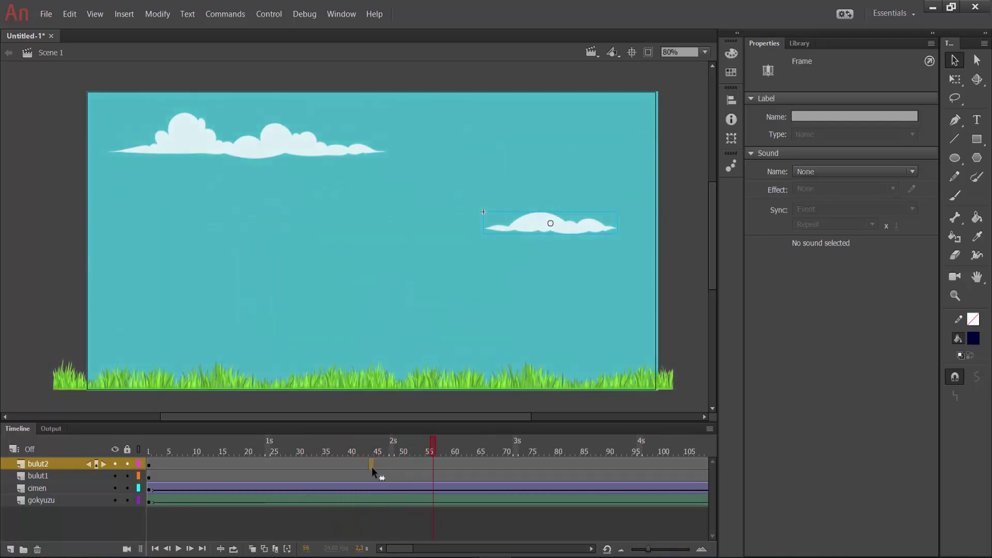
key("period")
key("period")
key("period")
key("period")
key("period")
key("period")
key("period")
key("period")
key("period")
key("period")
key("period")
key("period")
key("period")
key("period")
key("period")
key("period")
key("period")
key("period")
key("period")
key("period")
key("period")
key("period")
key("period")
key("period")
key("period")
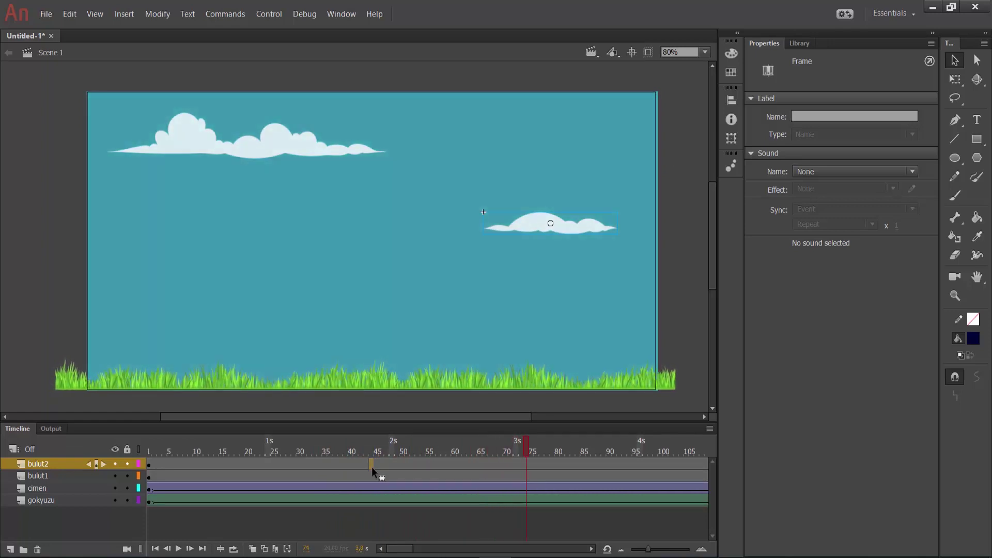
key("period")
key("period")
key("period")
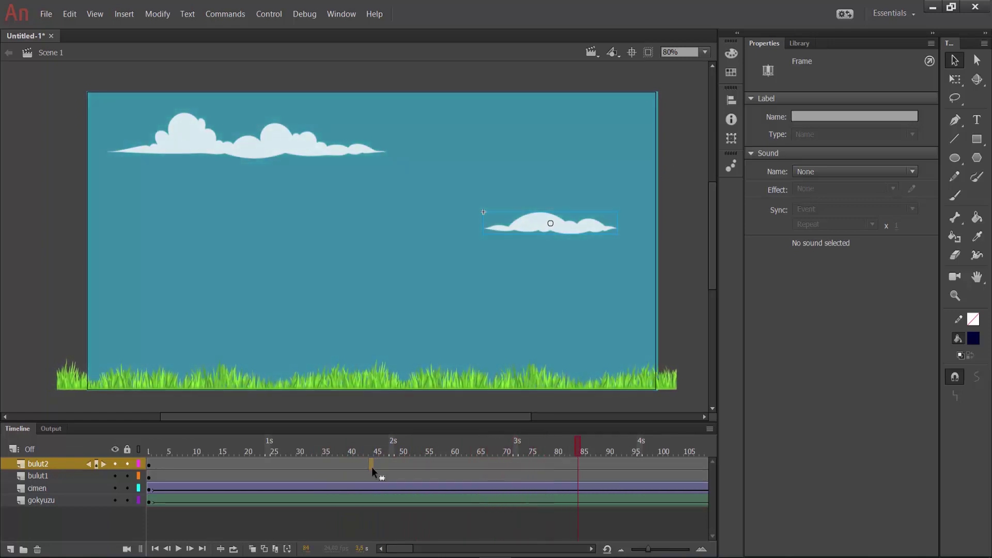
key("comma")
key("comma")
key("comma")
key("comma")
key("comma")
key("period")
key("period")
key("period")
key("period")
key("period")
key("period")
key("period")
key("period")
key("period")
key("period")
key("period")
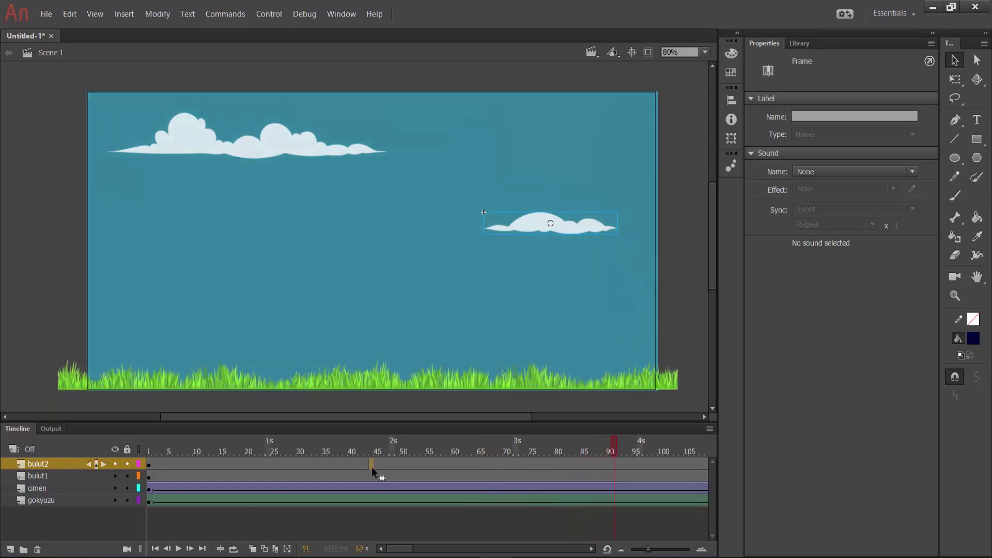
key("period")
key("comma")
Insert a keyframe at frame 90 of the bulut1 layer.
left_click(609, 478)
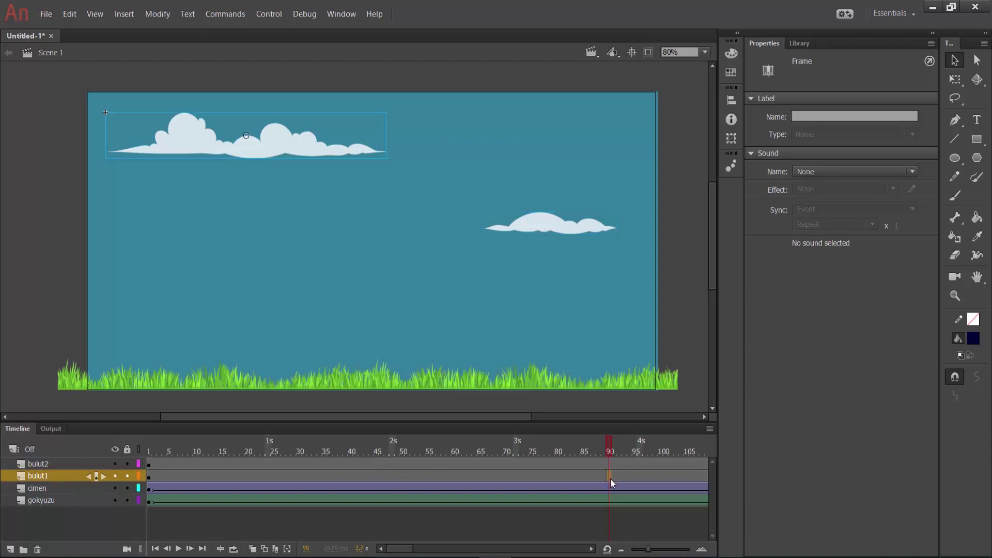
right_click(609, 478)
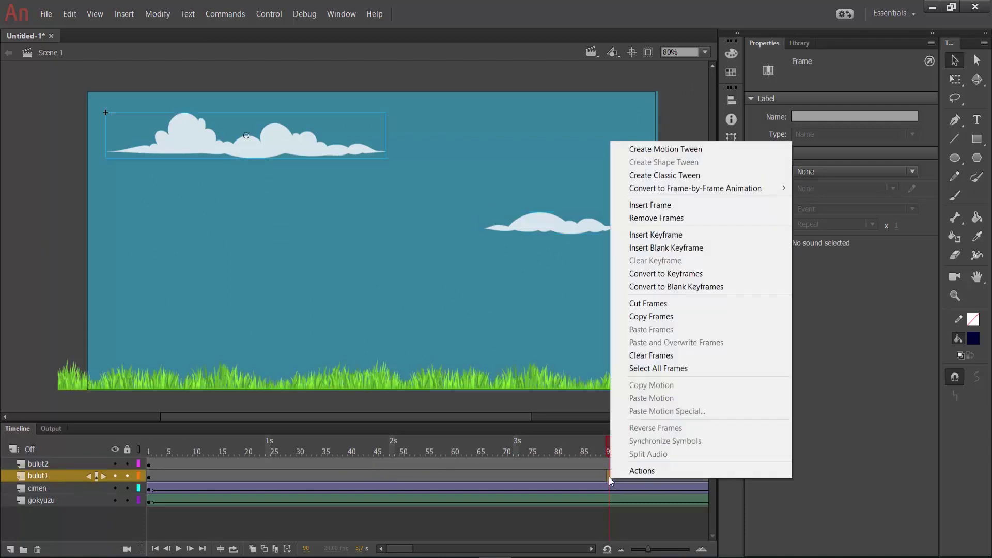
left_click(655, 234)
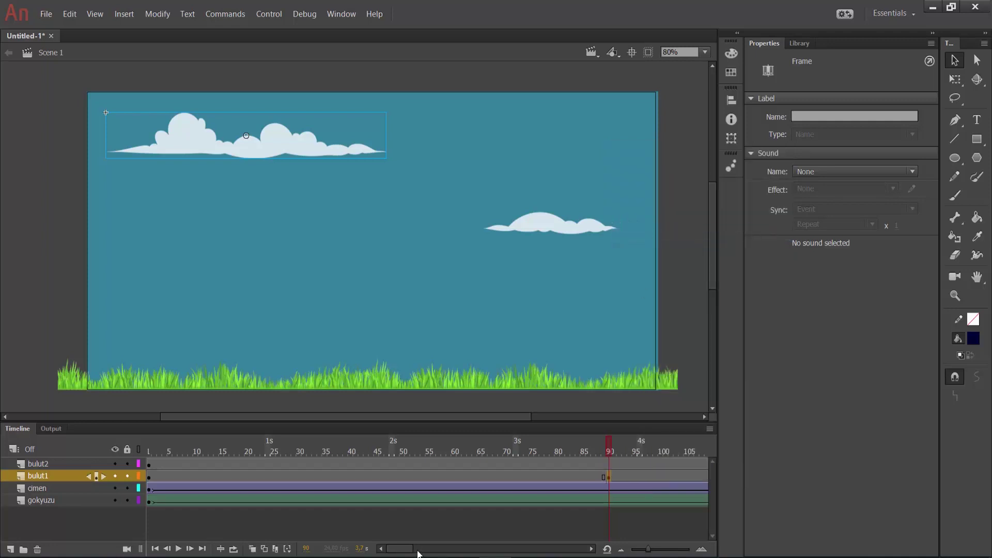
Insert a keyframe at frame 130 of the bulut1 layer.
left_click_drag(401, 550, 409, 550)
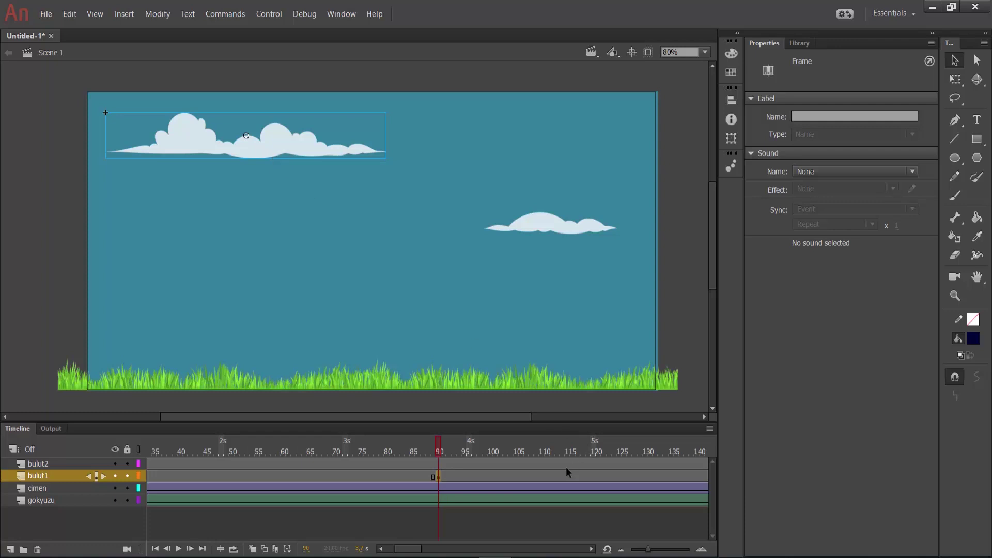
left_click(596, 476)
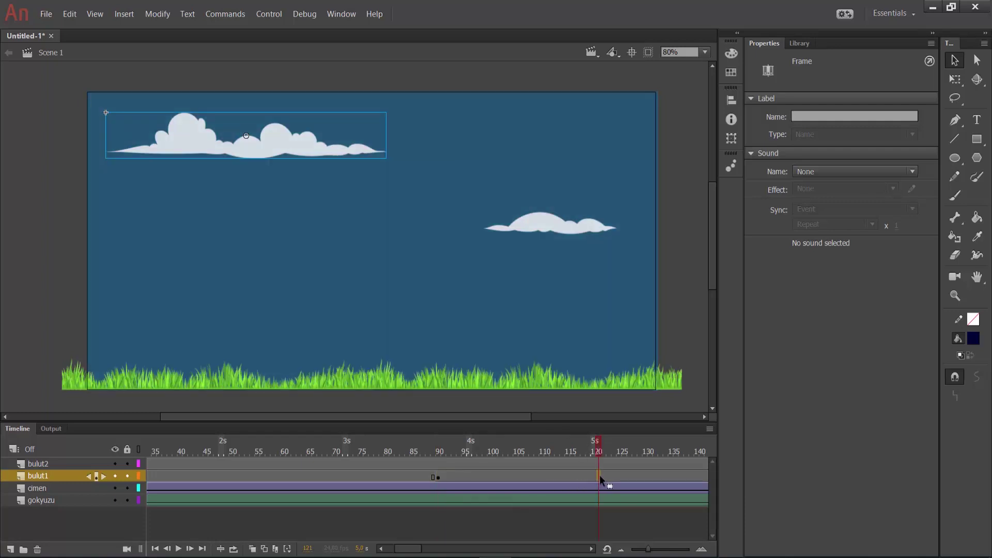
right_click(598, 479)
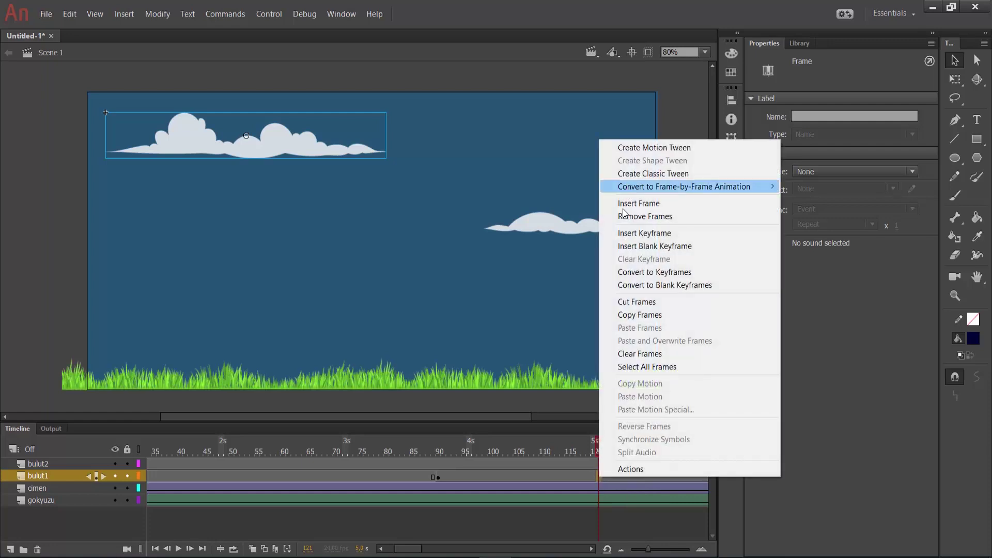
left_click(583, 476)
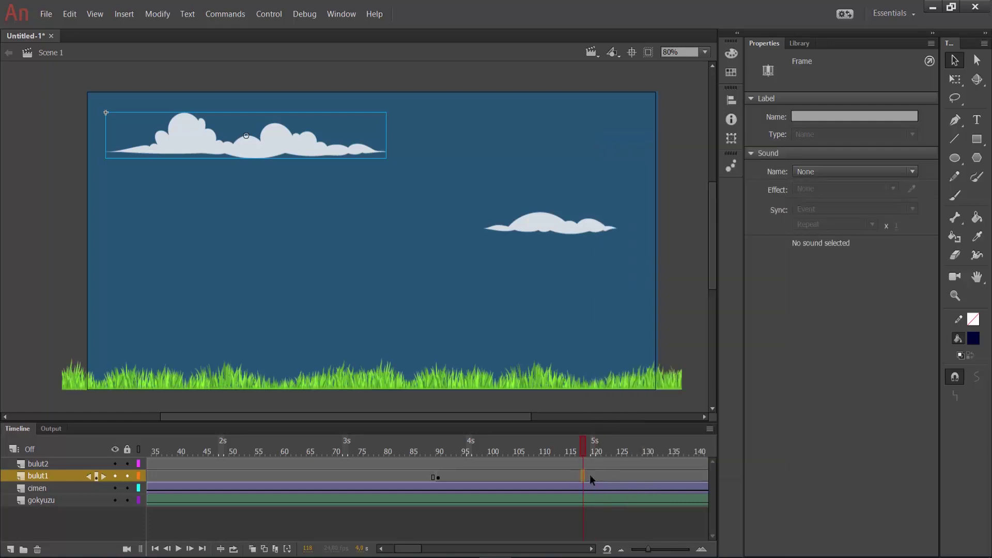
left_click(650, 476)
left_click(646, 476)
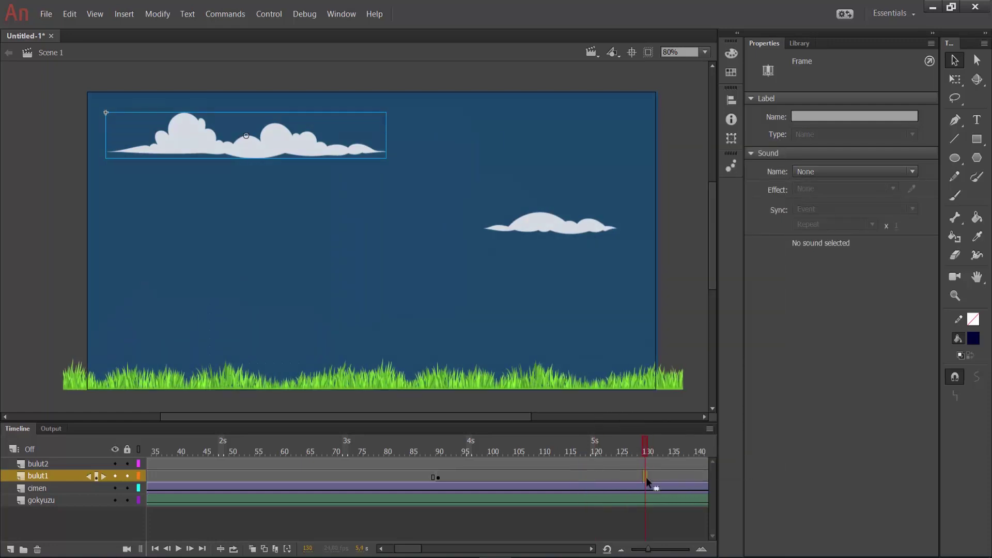
right_click(646, 477)
left_click(692, 235)
Set the bulut1 cloud's alpha to 0% in the keyframe at frame 130.
left_click(551, 476)
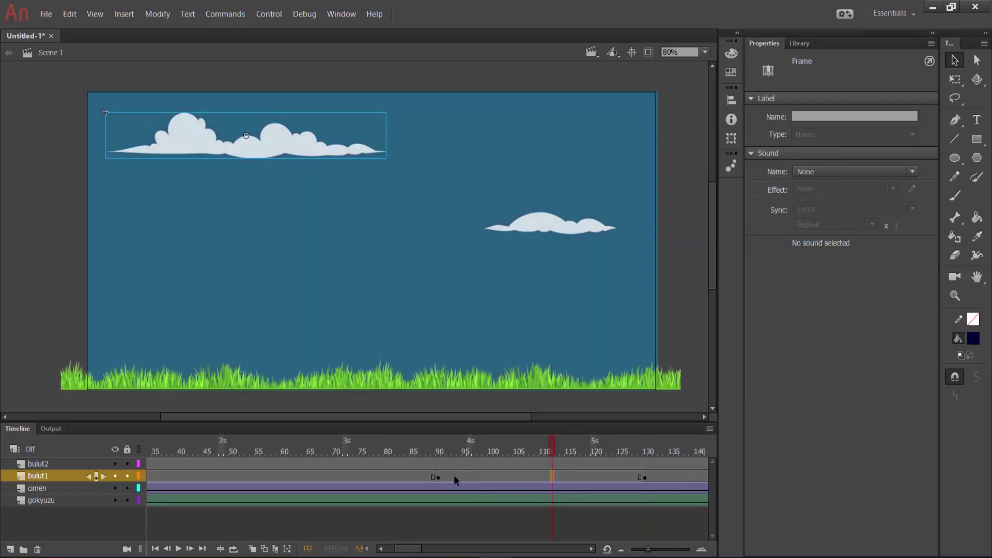
left_click(437, 476)
left_click(516, 476)
left_click(545, 476)
left_click(439, 474)
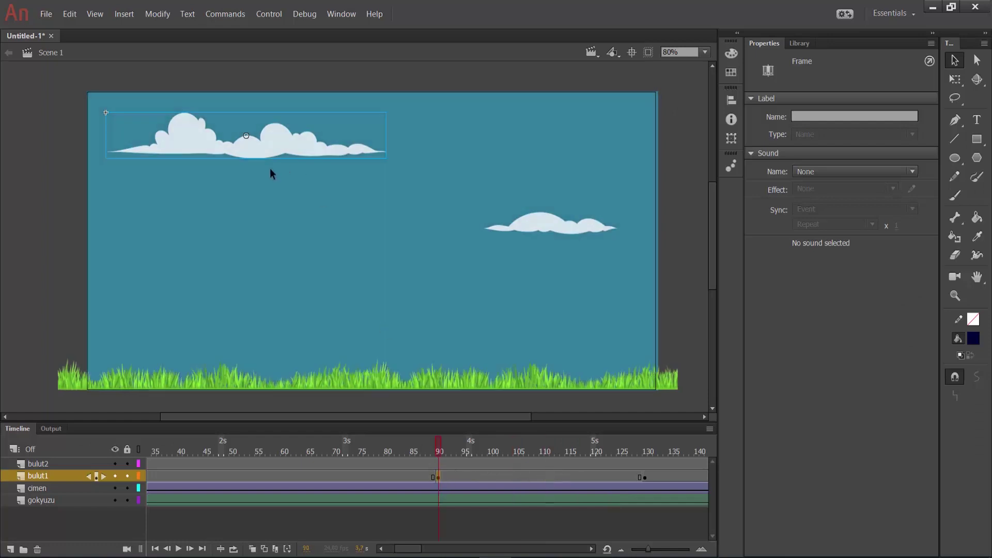
left_click(160, 147)
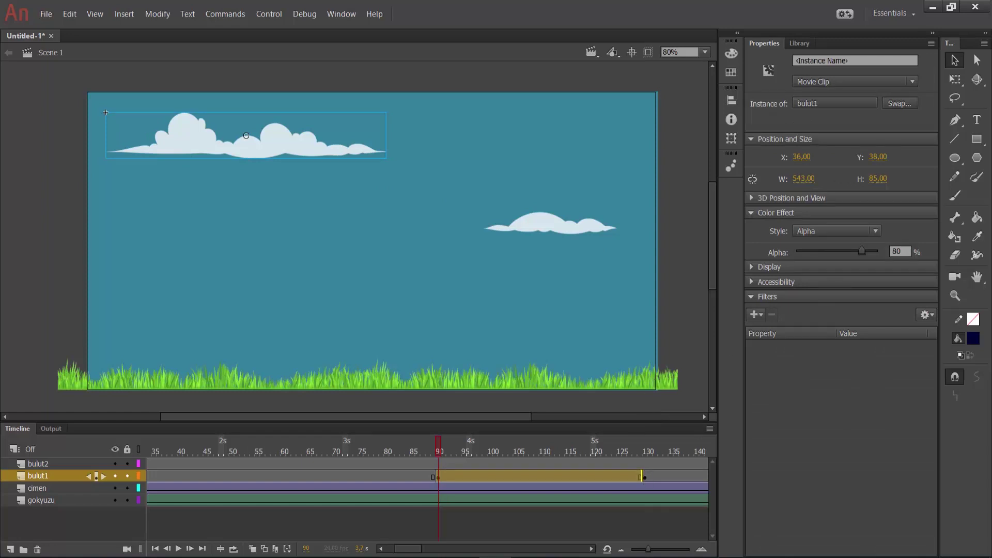
left_click(645, 476)
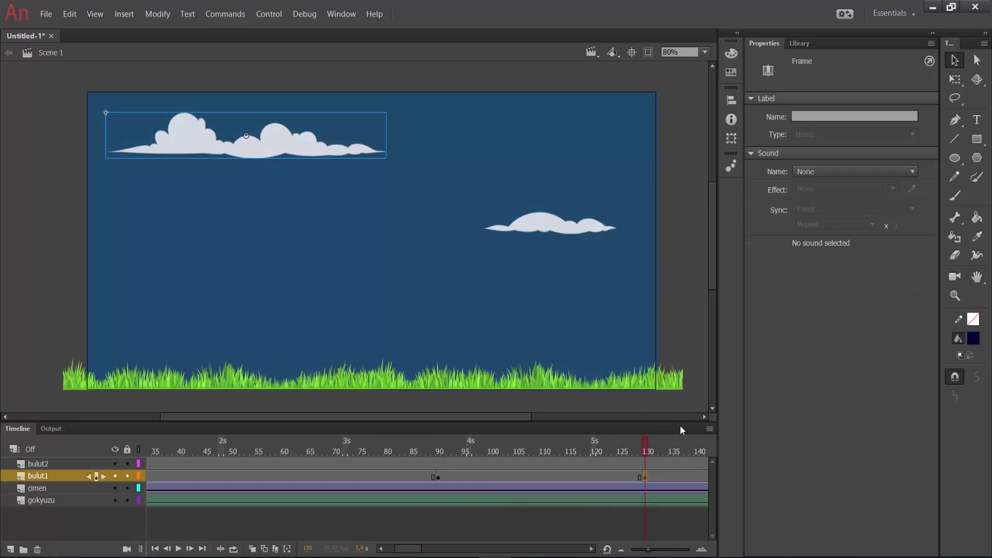
left_click(254, 160)
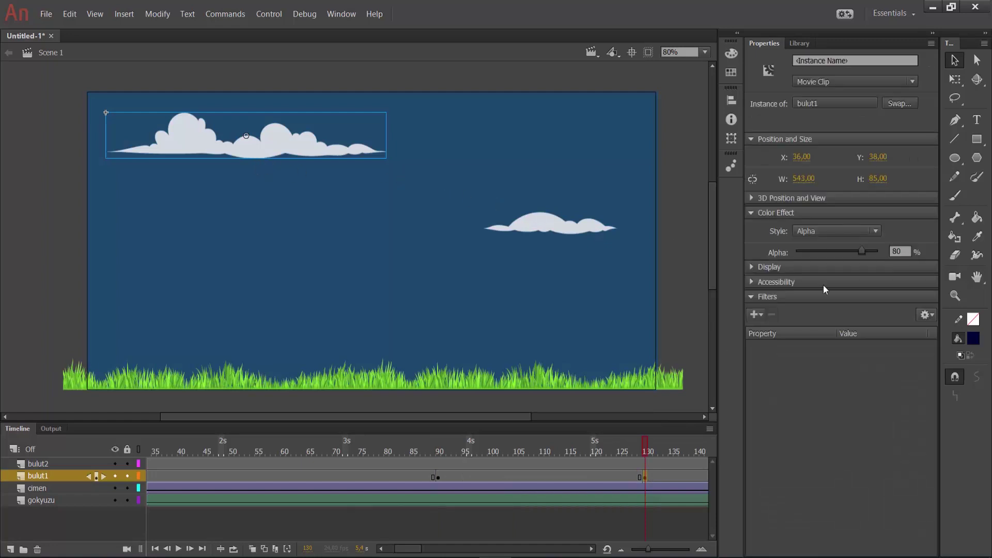
double_click(897, 251)
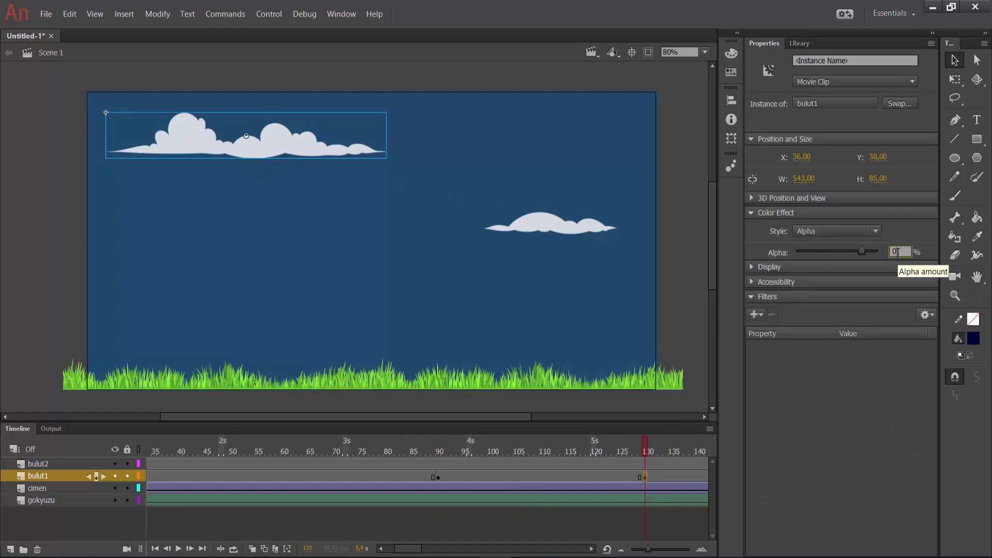
key("Return")
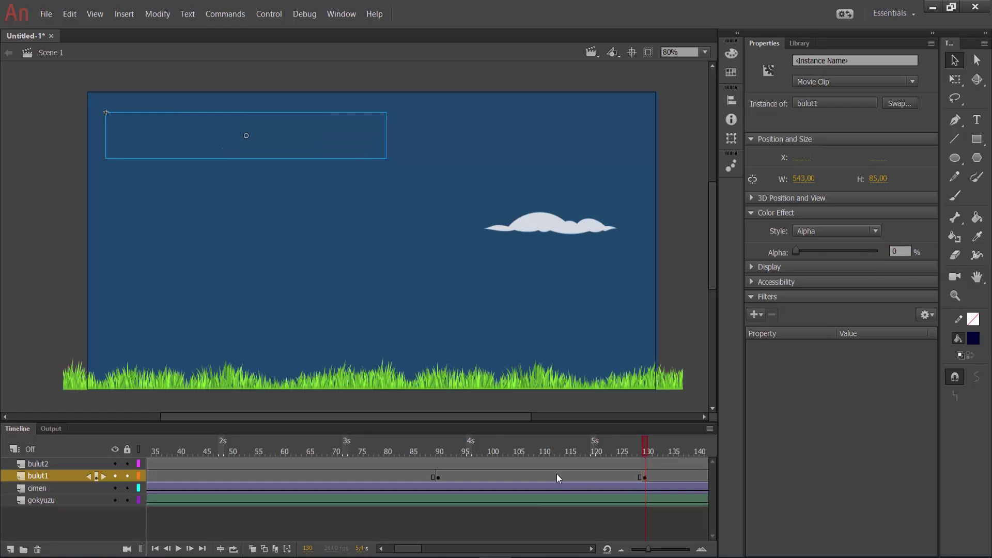
Create a classic tween between frames 90 and 130 of the bulut1 layer and test the movie.
left_click(556, 476)
right_click(539, 474)
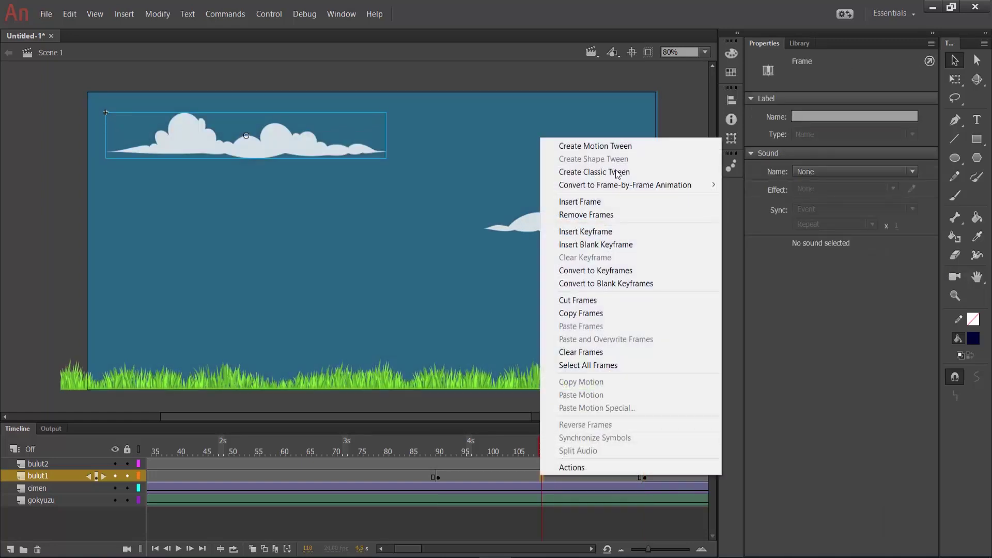
left_click(612, 172)
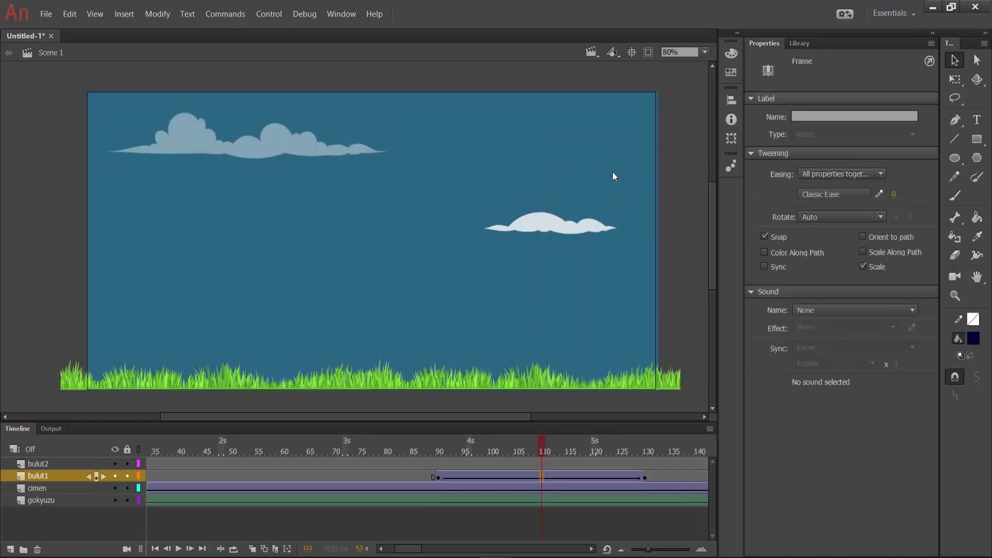
key("ctrl+Return")
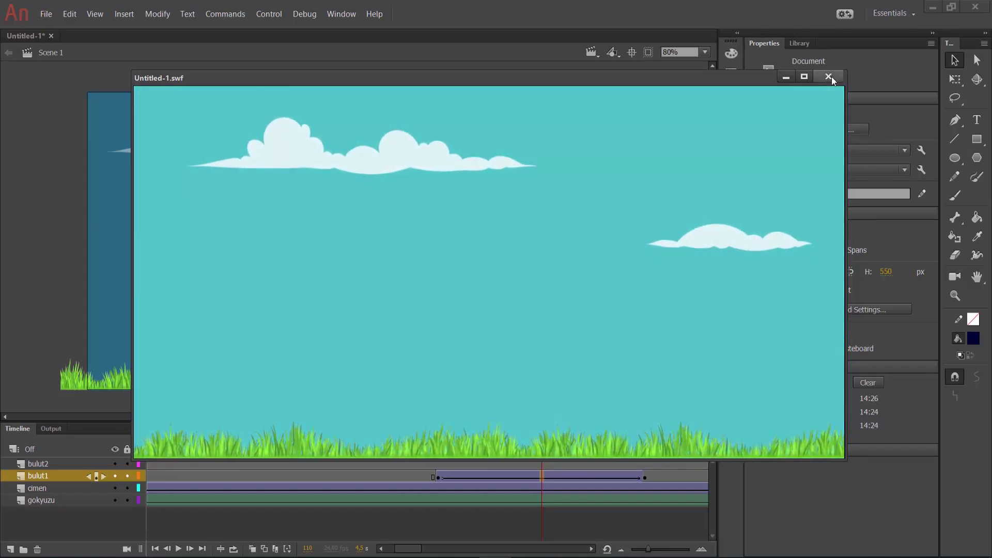
left_click(829, 77)
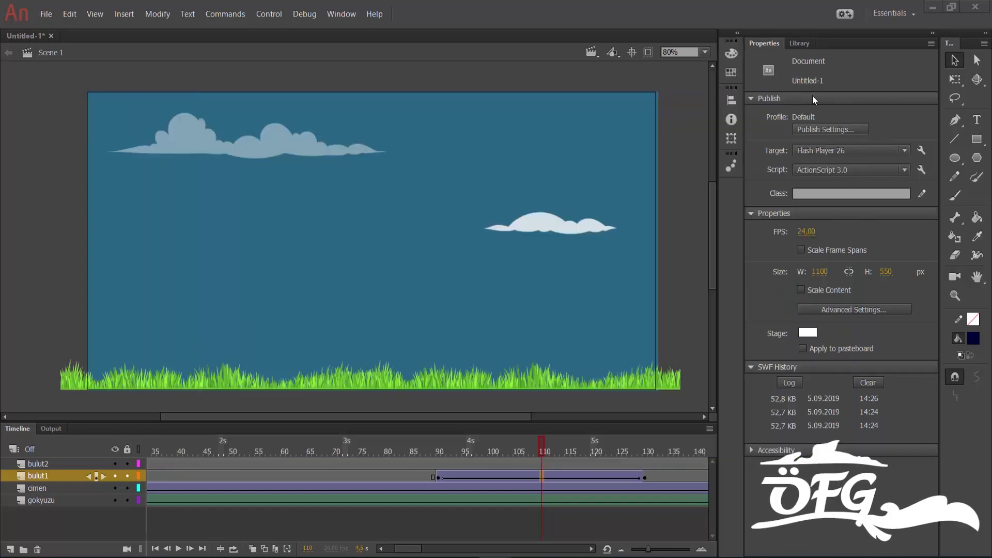
Insert keyframes at frames 90 and 130 of the bulut2 layer.
left_click(438, 467)
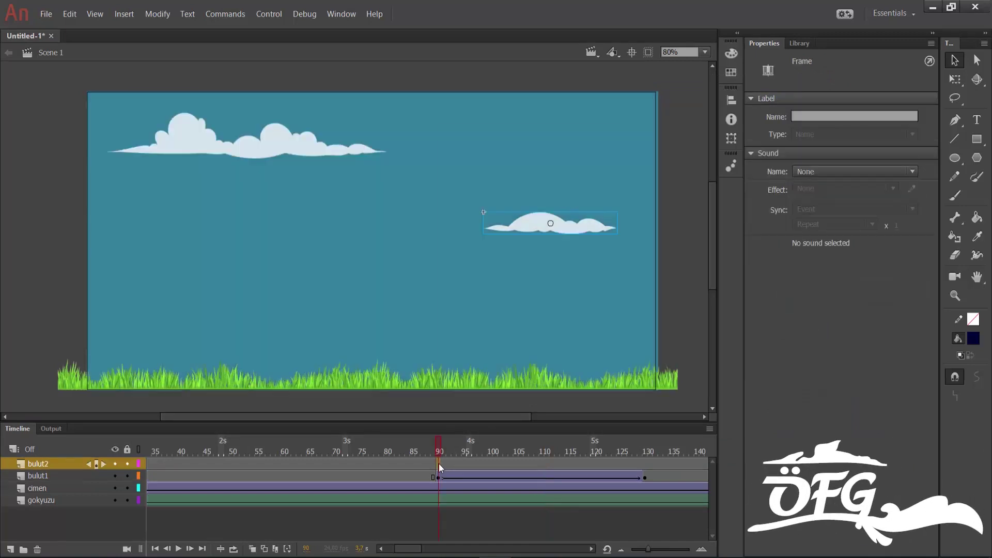
right_click(438, 463)
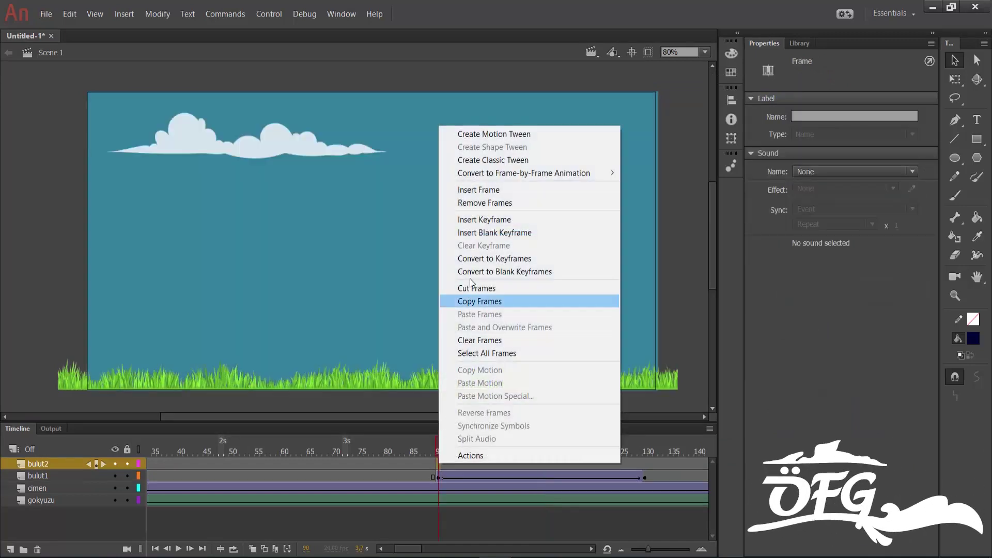
left_click(493, 225)
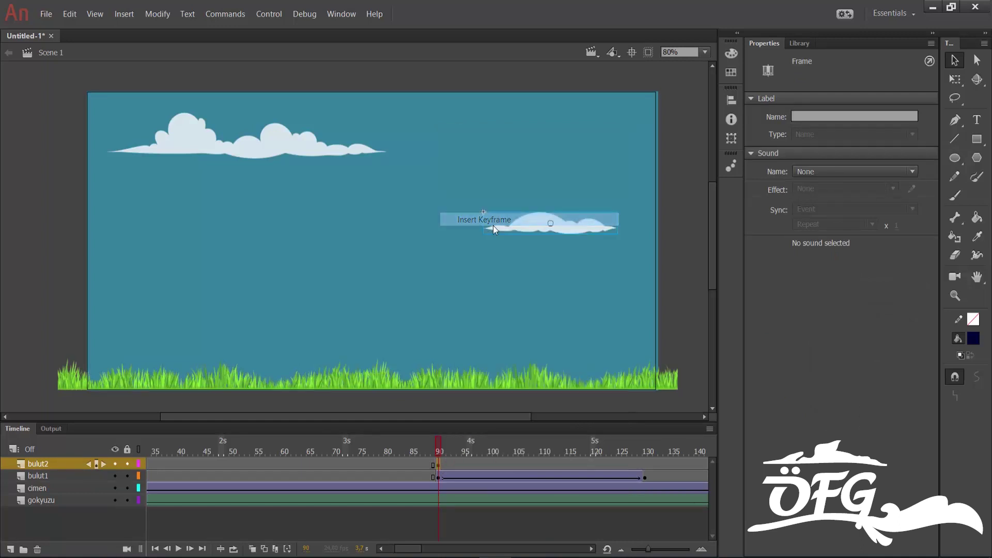
left_click(645, 463)
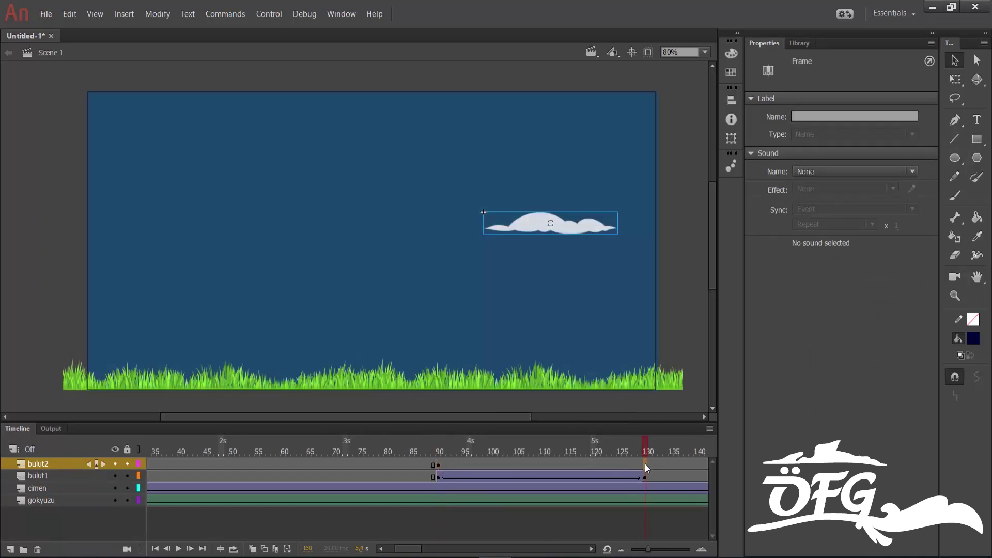
right_click(645, 463)
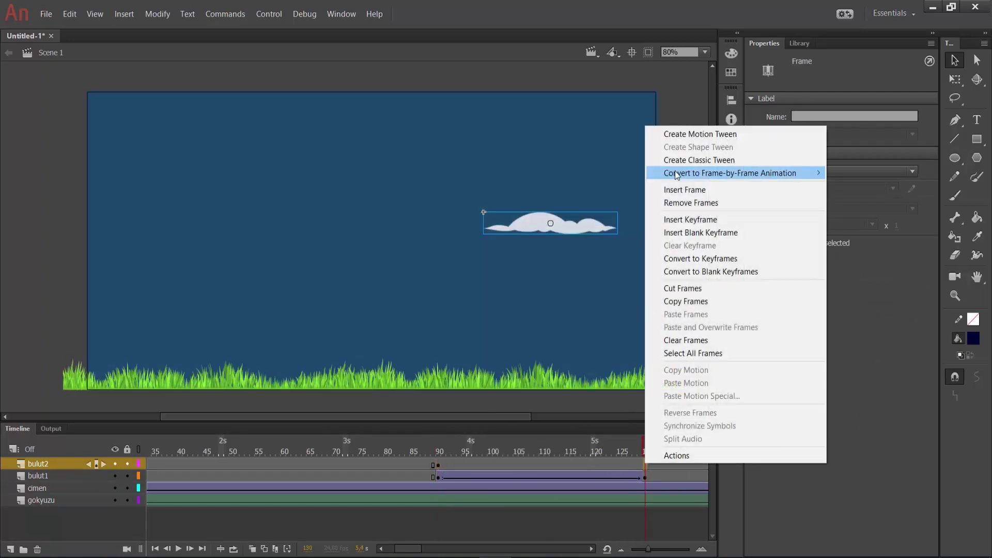
left_click(692, 220)
Set the bulut2 cloud's alpha to 0% in the keyframe at frame 130.
left_click(440, 465)
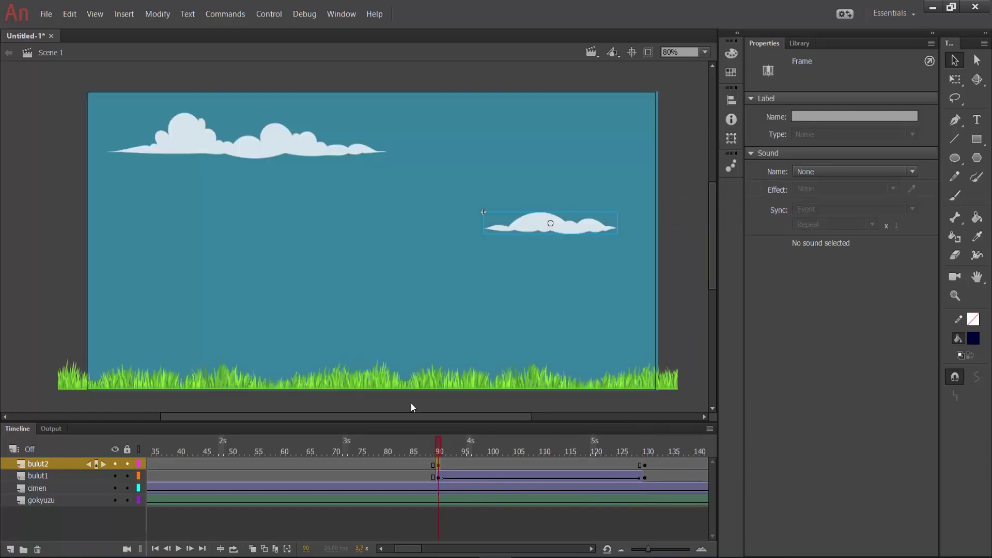
left_click(551, 231)
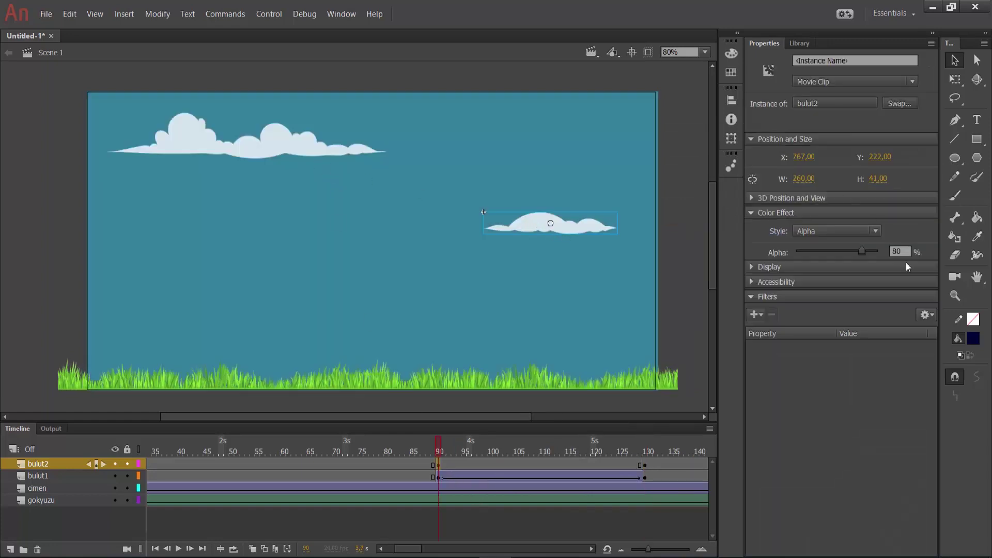
left_click(645, 465)
left_click(673, 227)
left_click(592, 233)
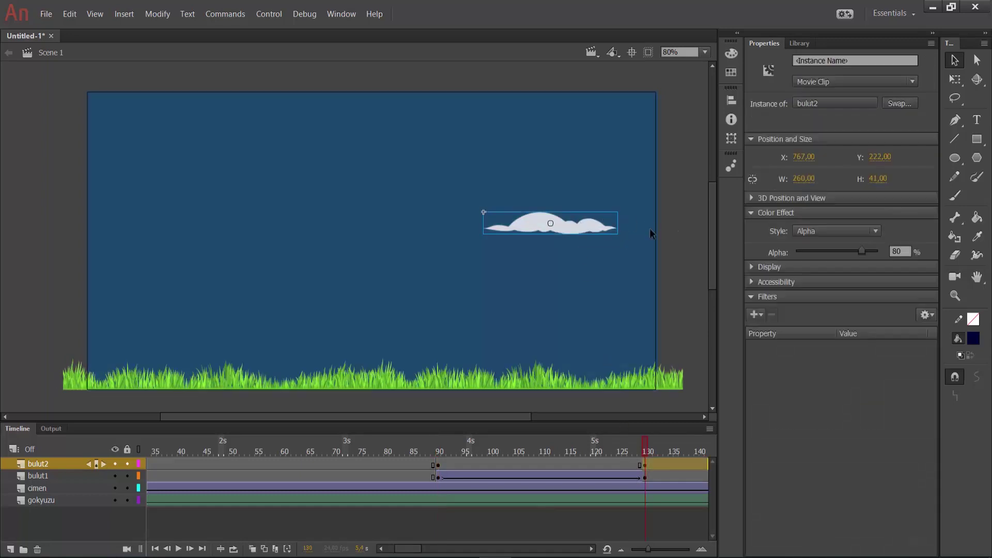
left_click(896, 251)
type("0")
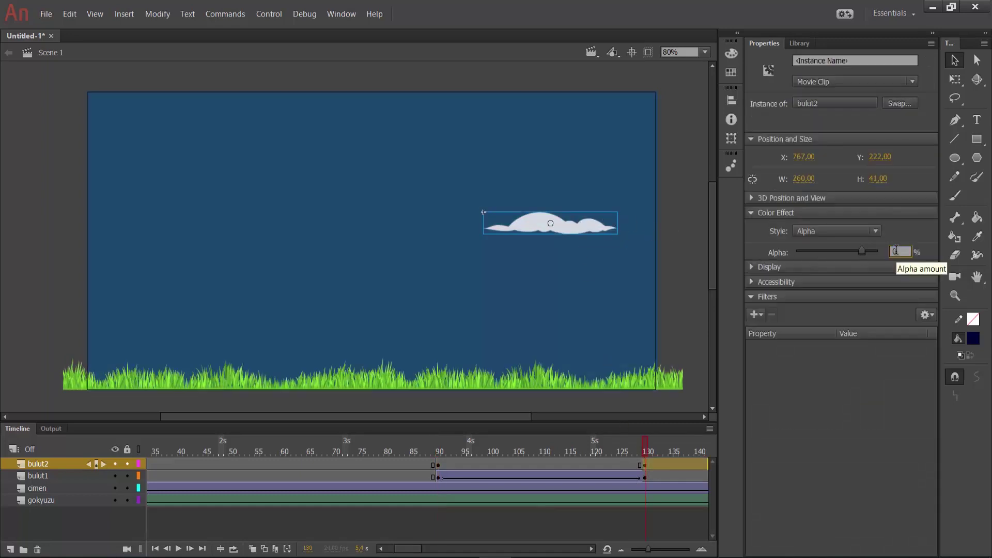
key("Return")
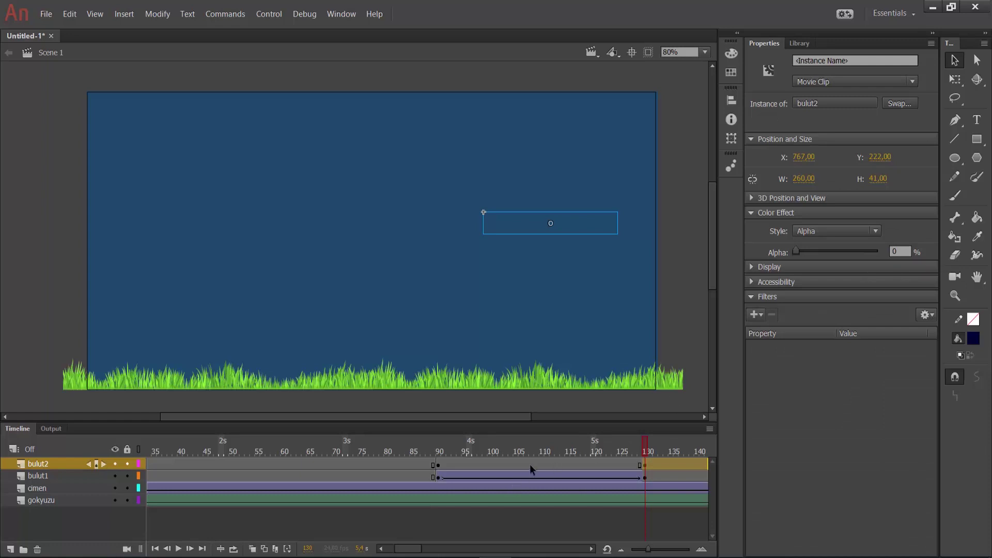
Create a classic tween between frames 90 and 130 of the bulut2 layer and test the movie.
left_click(531, 466)
right_click(531, 465)
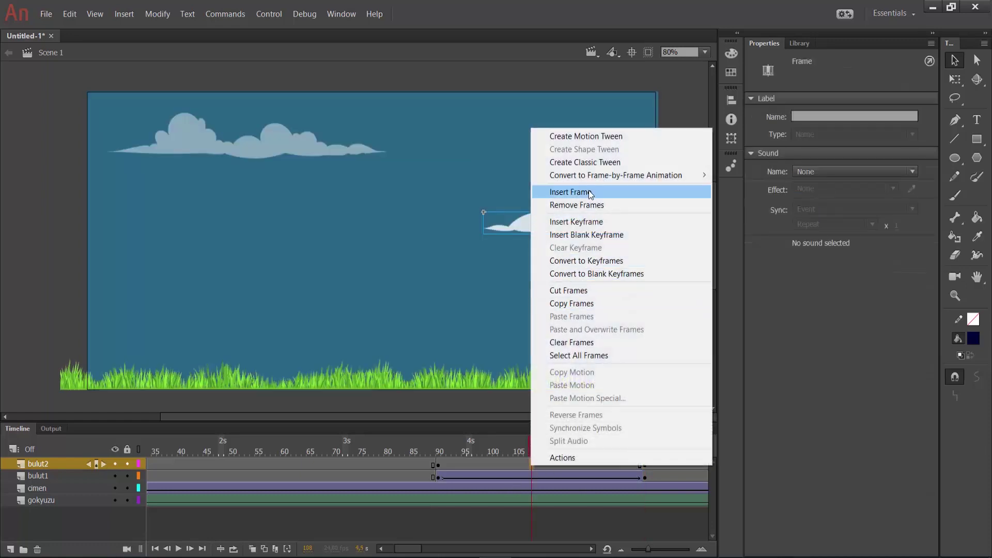
left_click(594, 162)
key("ctrl+Return")
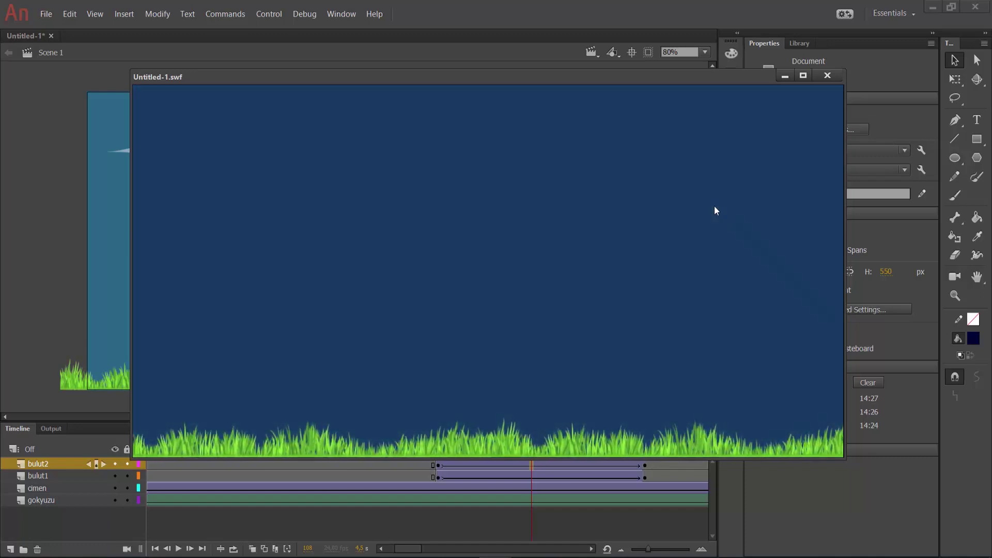
left_click(828, 75)
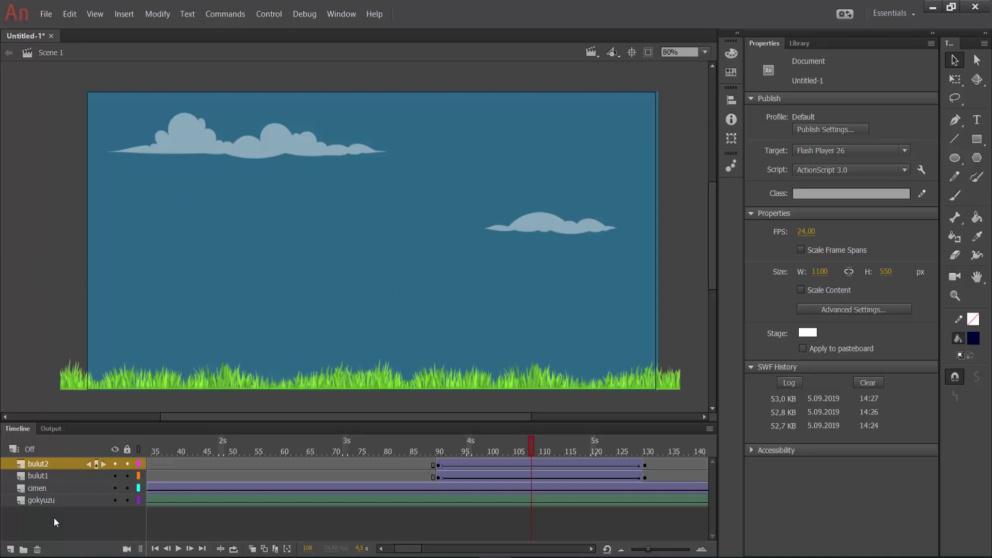
Add a new layer above bulut2 and name it ucak.
left_click(11, 550)
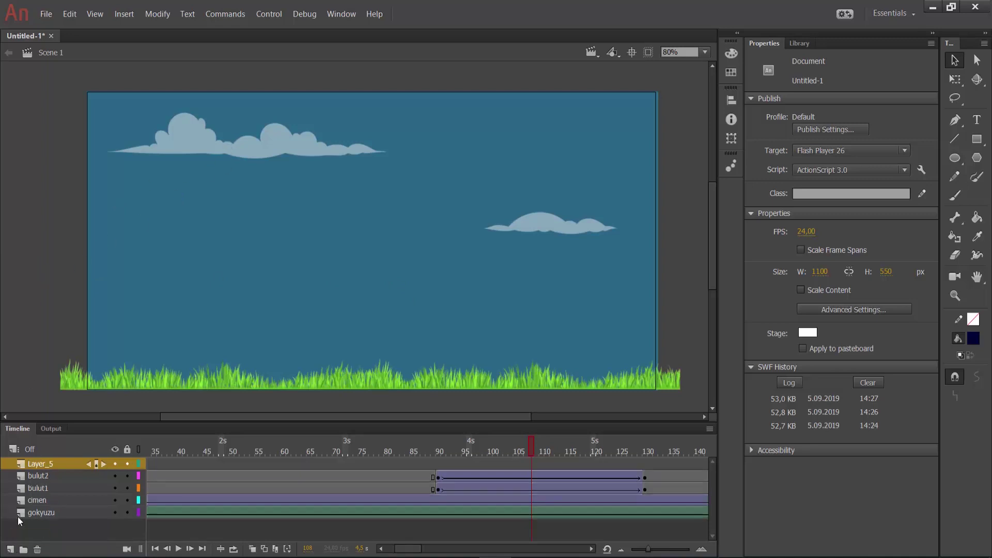
double_click(42, 463)
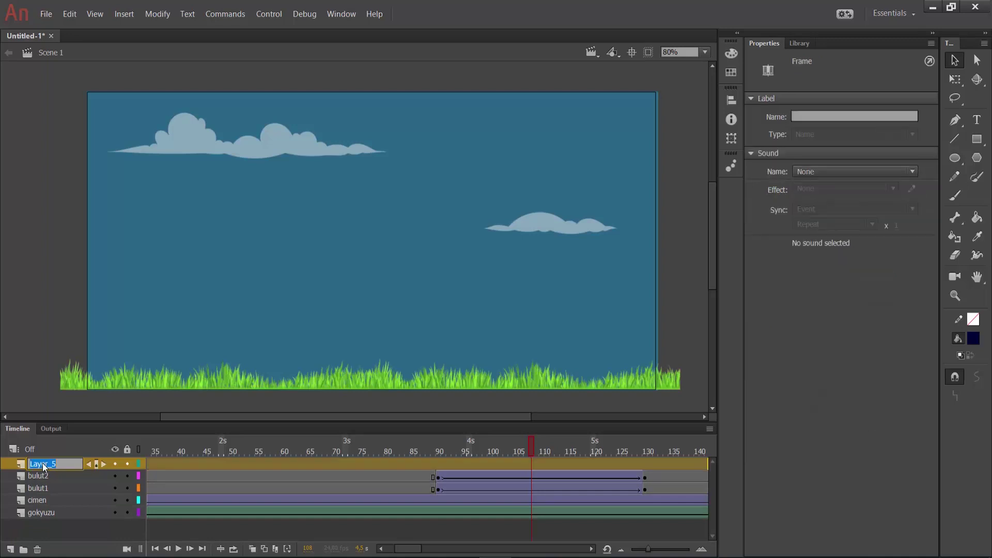
key("Return")
left_click(42, 303)
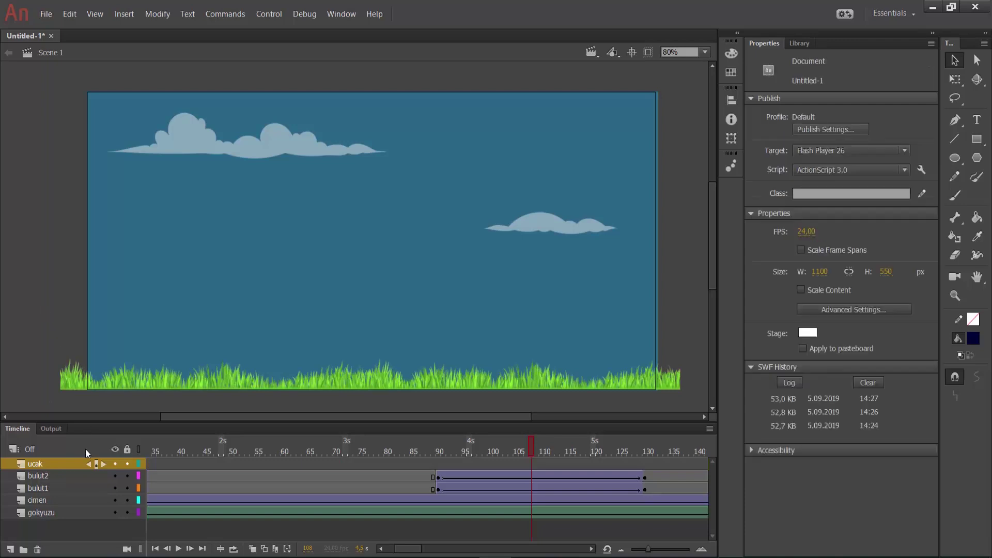
Place ucak.png from the library in frame 1 of the ucak layer, just outside the stage's right edge.
left_click(798, 44)
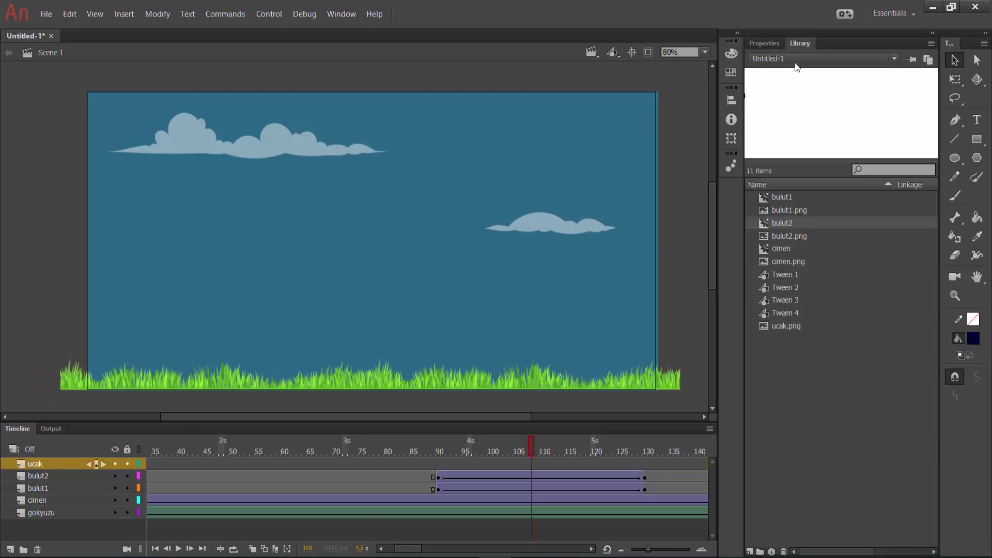
left_click(775, 327)
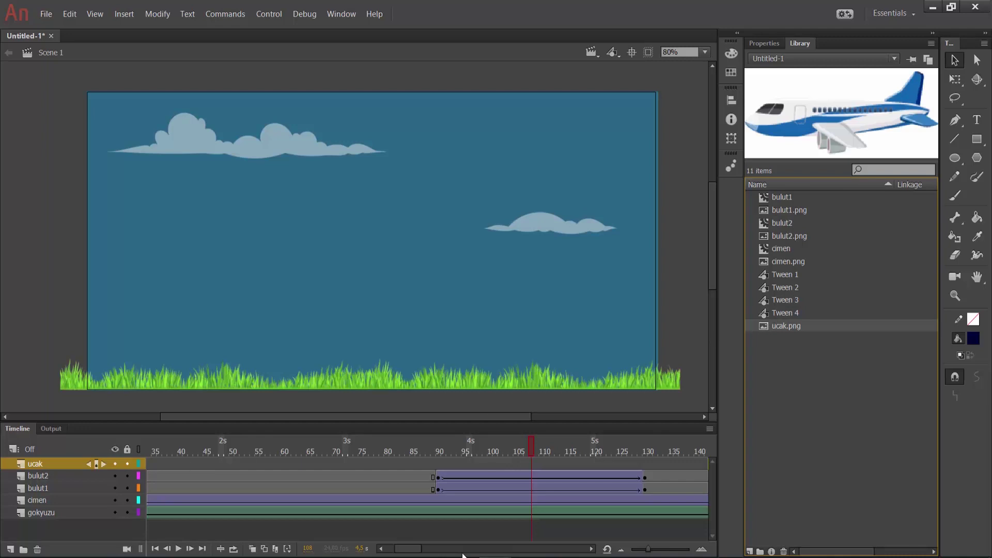
scroll(506, 481, "left", 5)
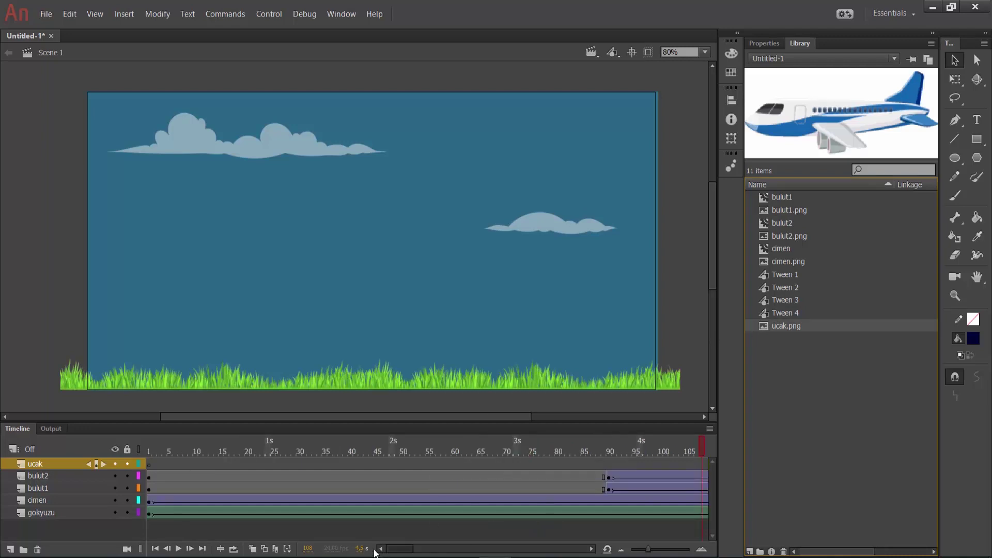
left_click(149, 464)
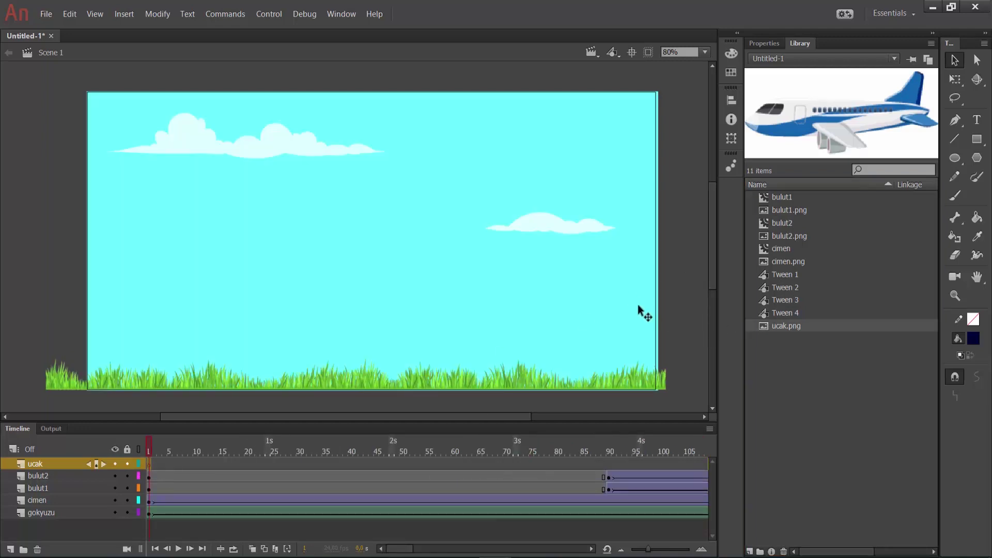
left_click_drag(755, 327, 620, 296)
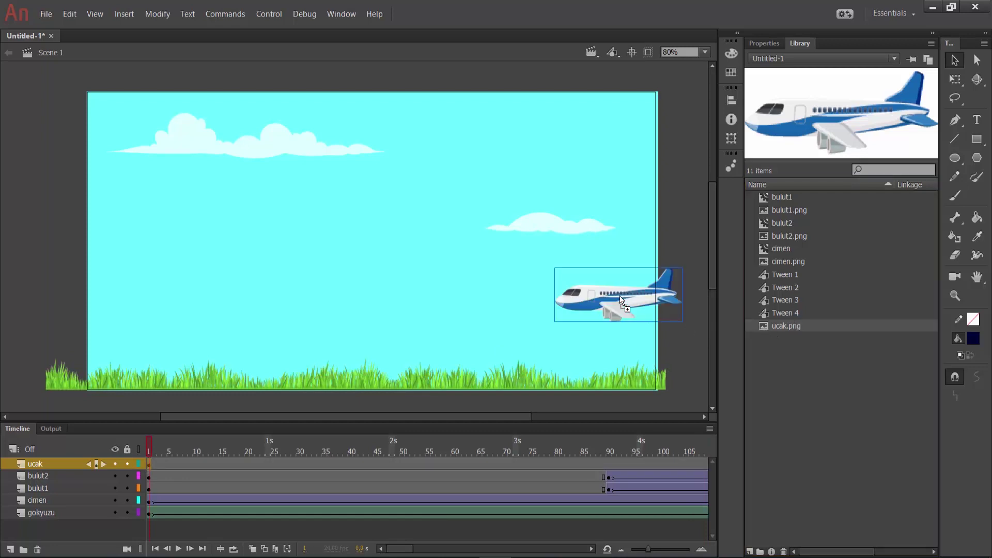
left_click_drag(509, 419, 575, 422)
left_click_drag(510, 307, 620, 297)
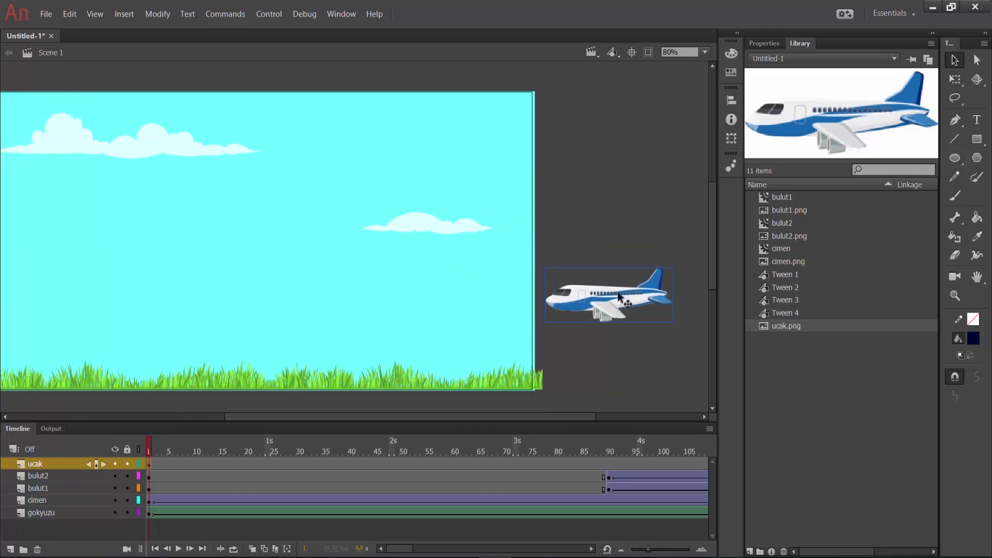
Stretch the plane horizontally with Free Transform and move it farther right, fully off the stage.
left_click(955, 79)
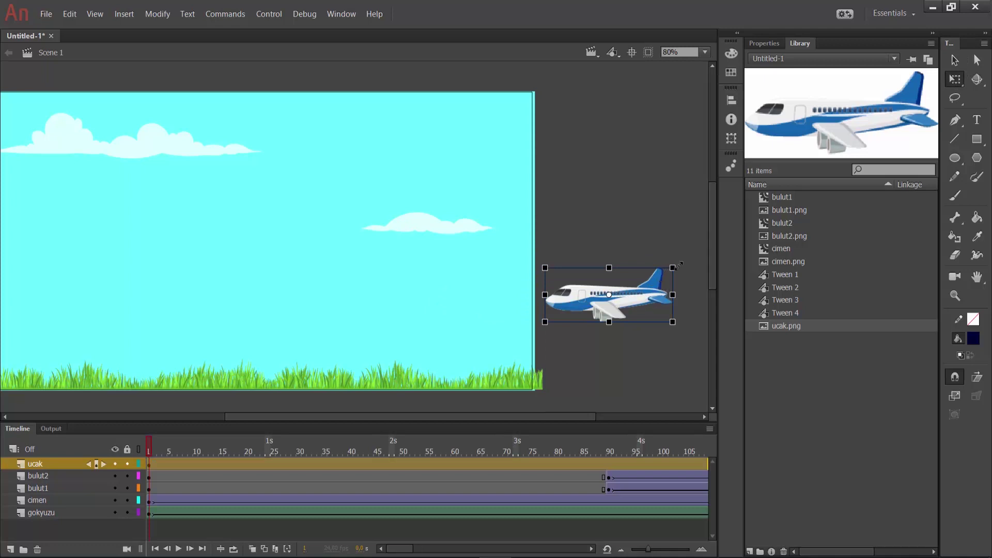
left_click_drag(676, 266, 707, 263)
left_click(661, 202)
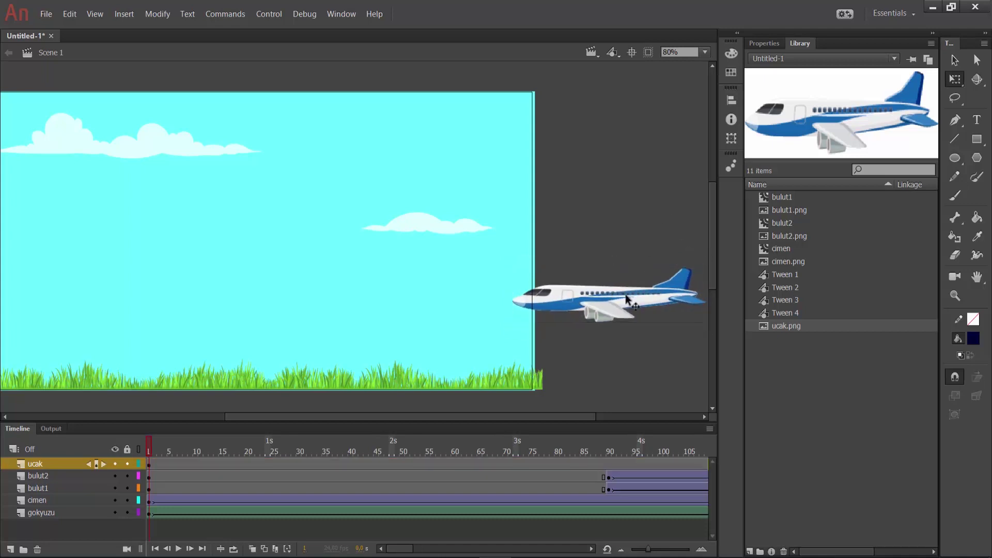
left_click_drag(625, 299, 699, 292)
left_click(647, 361)
left_click(641, 305)
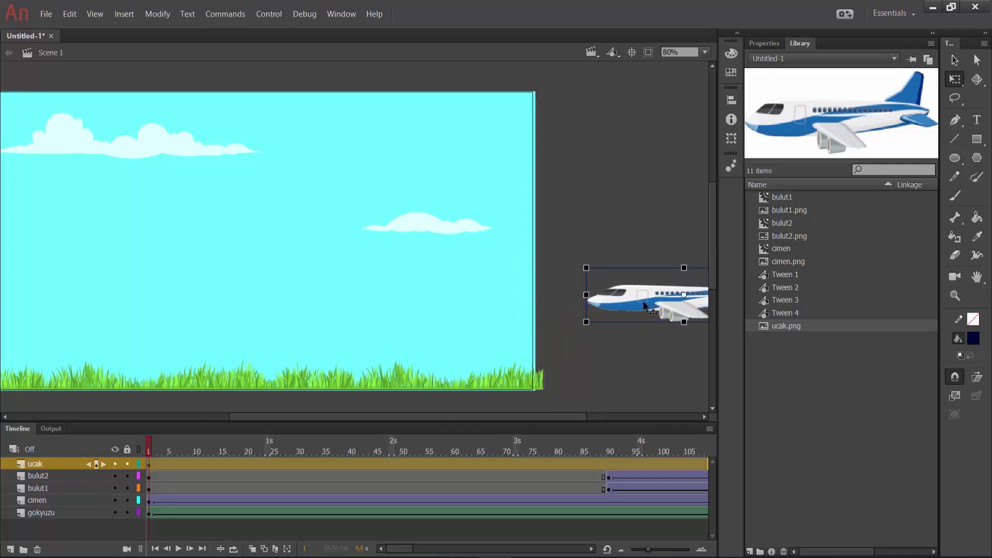
Convert the plane image to a Movie Clip symbol named ucak.
left_click(649, 370)
left_click(642, 312)
right_click(640, 302)
left_click(708, 509)
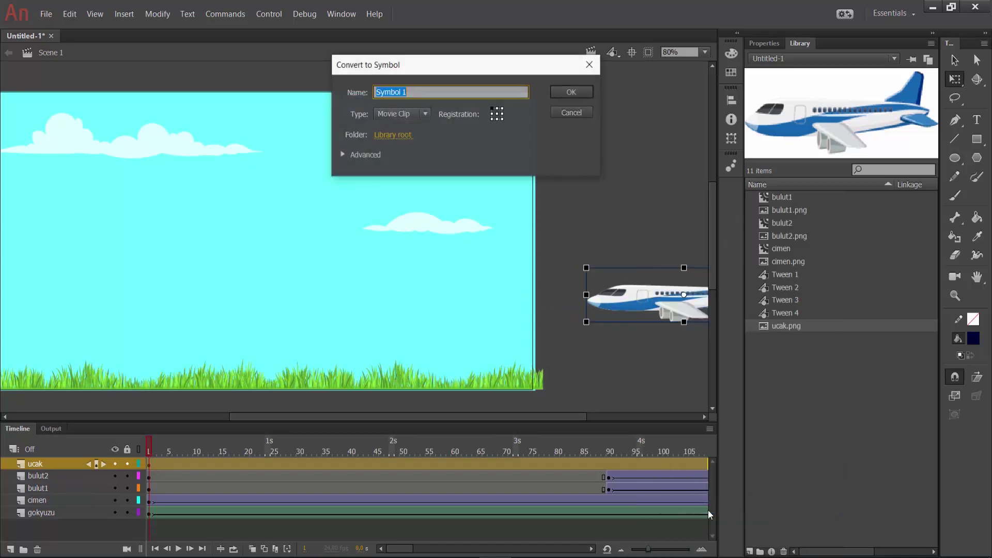
type("ucak")
key("Return")
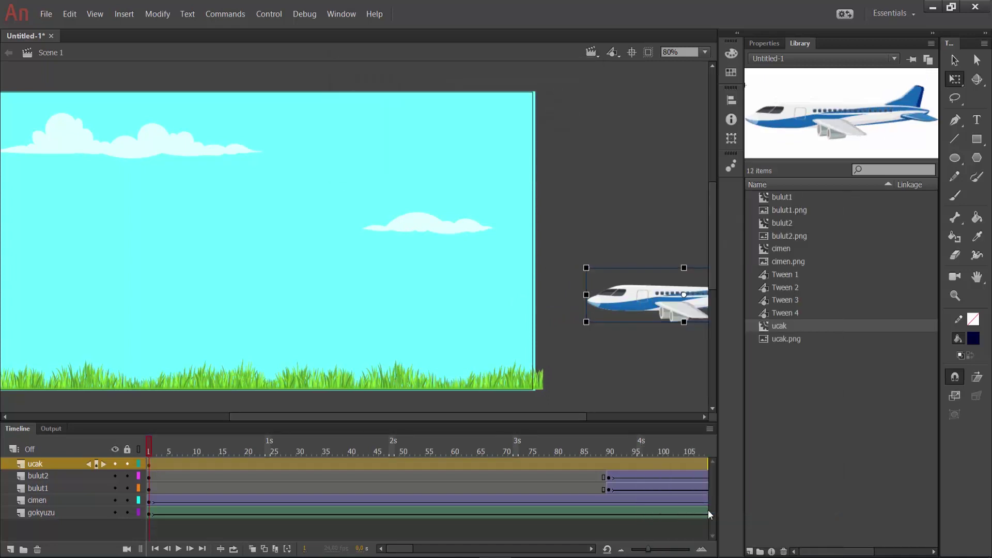
left_click(620, 248)
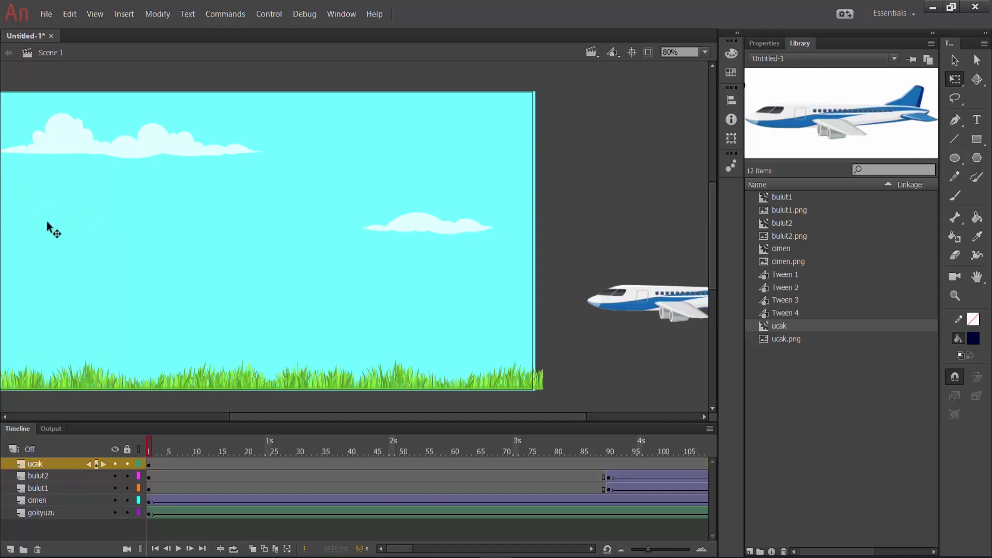
Add a classic motion guide to the ucak layer.
left_click_drag(272, 412, 242, 419)
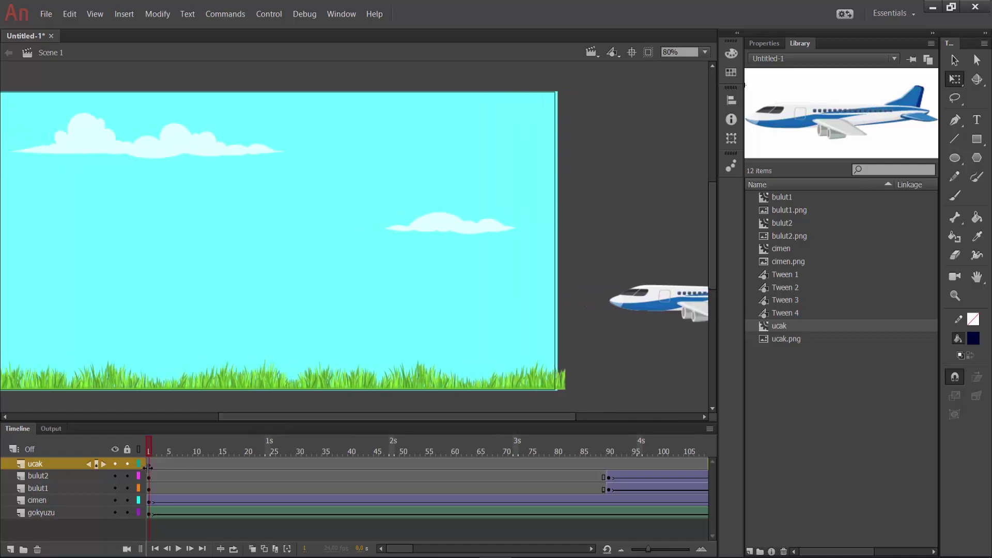
right_click(38, 465)
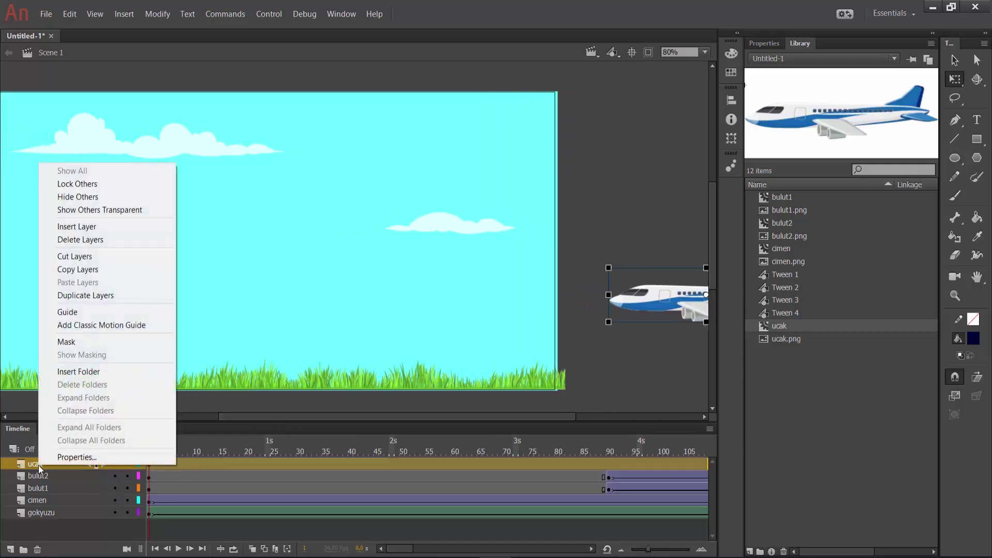
left_click(88, 325)
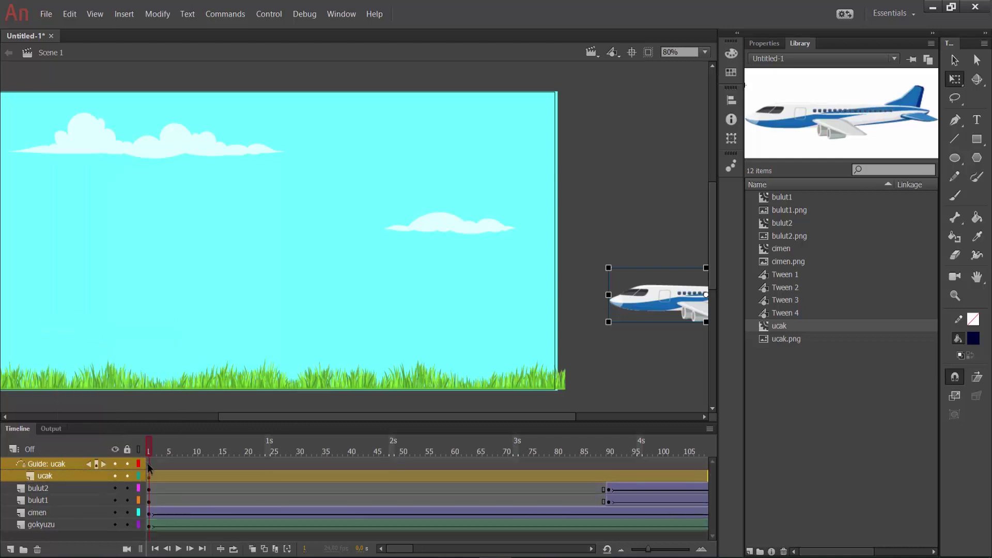
Draw a straight horizontal line on the ucak guide layer from the plane across the stage to beyond its left edge.
left_click(119, 467)
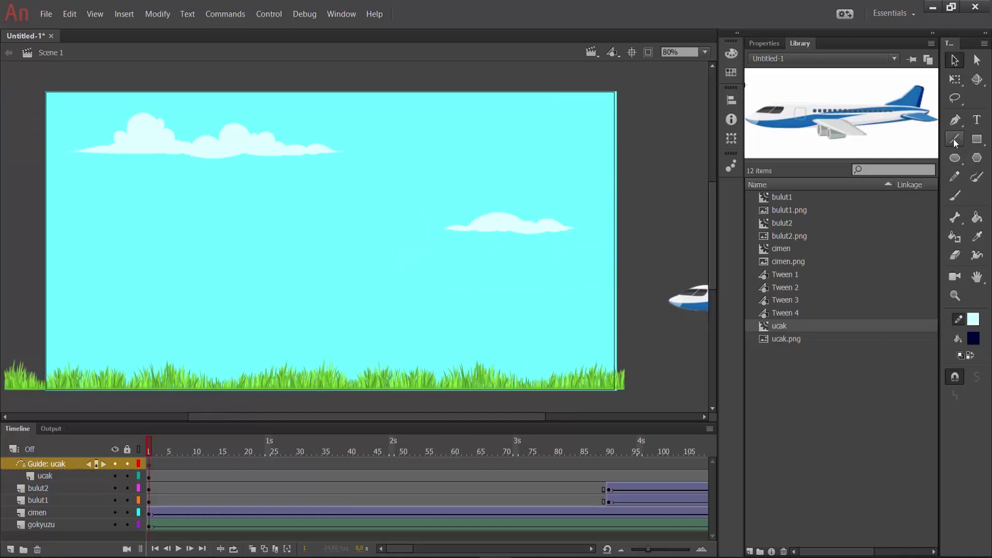
left_click(954, 138)
left_click(705, 53)
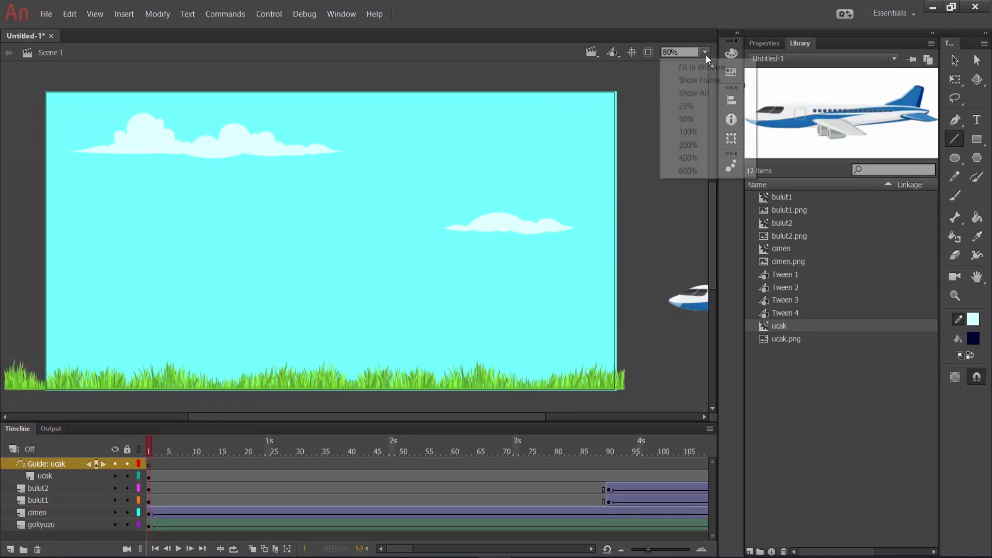
left_click(691, 119)
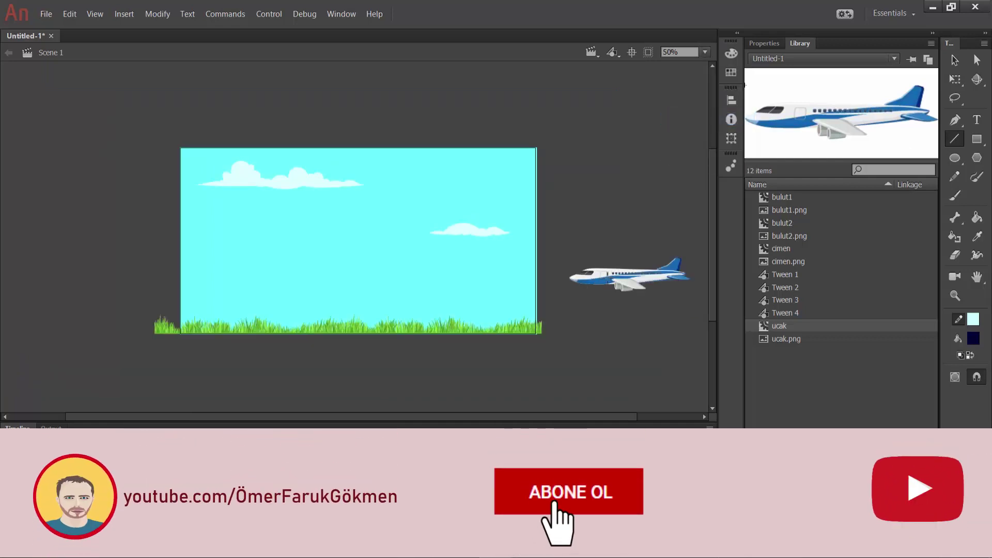
left_click_drag(603, 276, 138, 278)
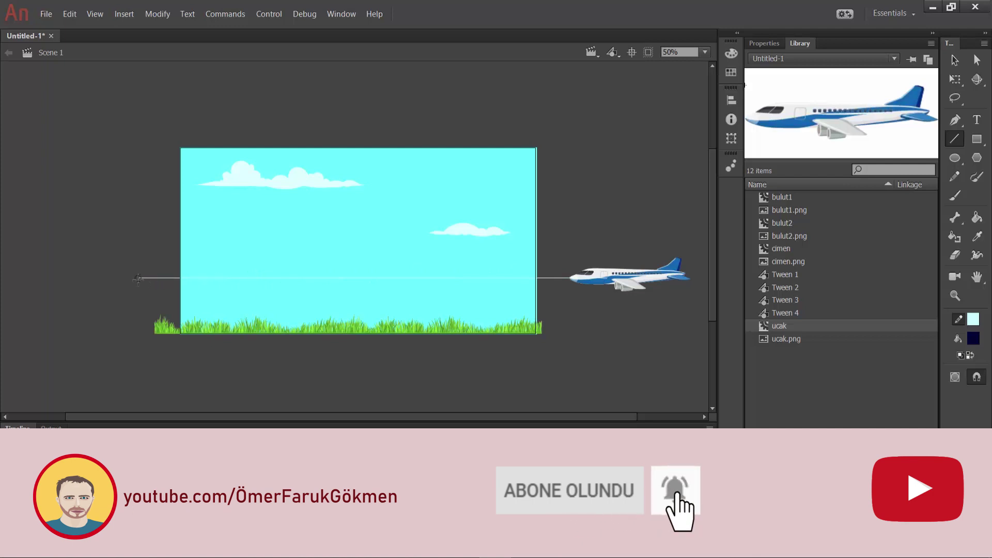
Raise the guide line's left end and bend its middle slightly upward into a gentle climbing curve.
left_click(961, 62)
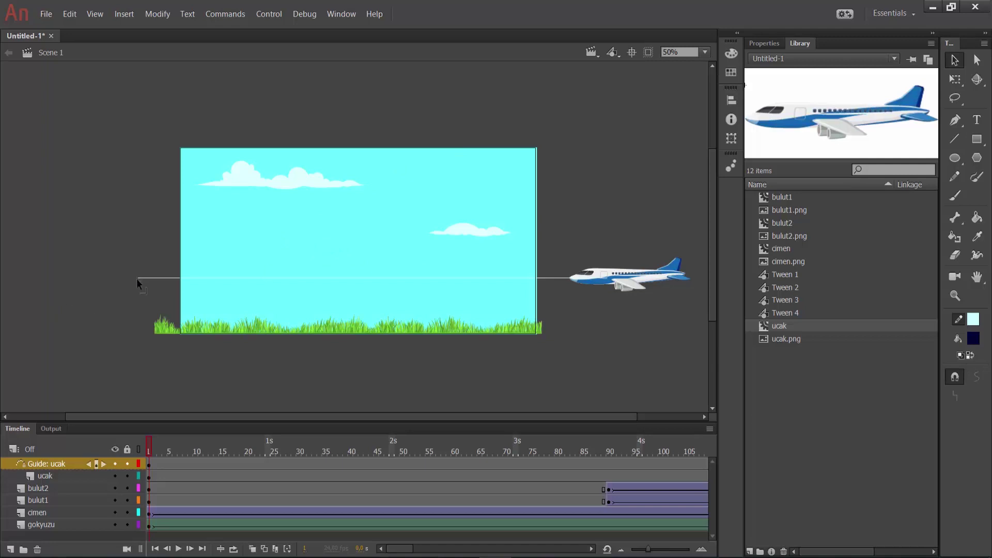
left_click_drag(137, 279, 131, 219)
left_click_drag(367, 246, 389, 239)
Snap the plane's center onto the right end of the guide path in frame 1 of the ucak layer.
left_click(148, 476)
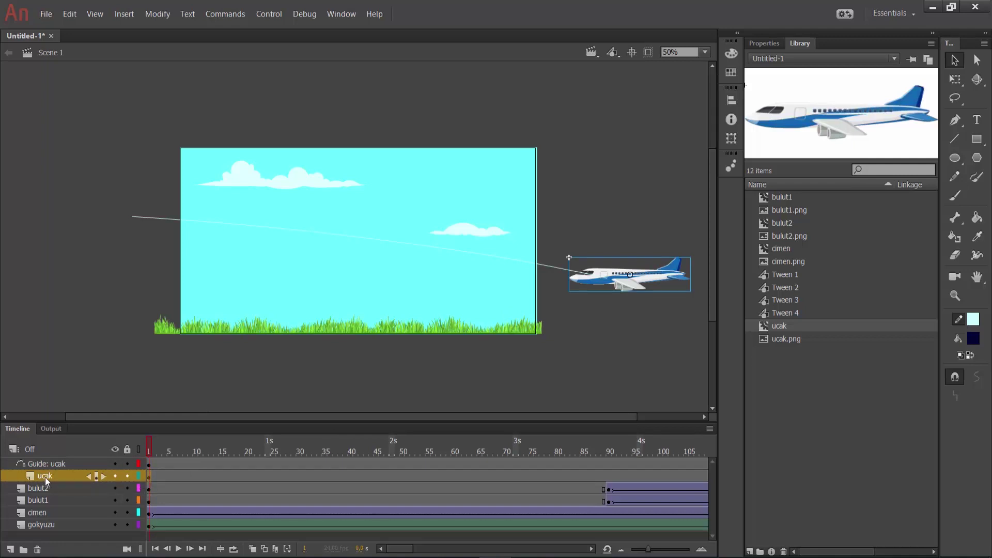
left_click_drag(675, 273, 623, 293)
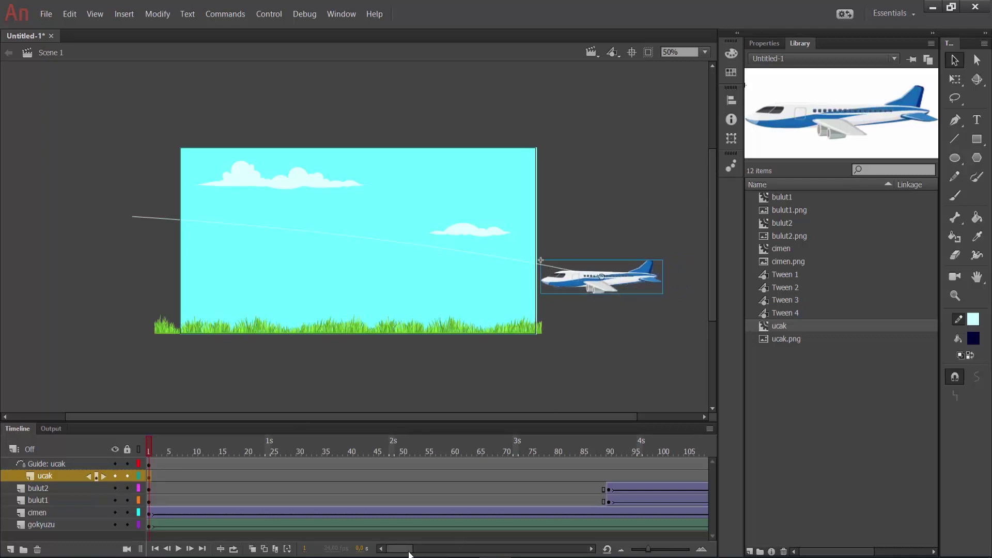
Insert a keyframe at frame 180 of the ucak layer and snap the plane onto the guide path's left end.
left_click_drag(406, 549, 432, 549)
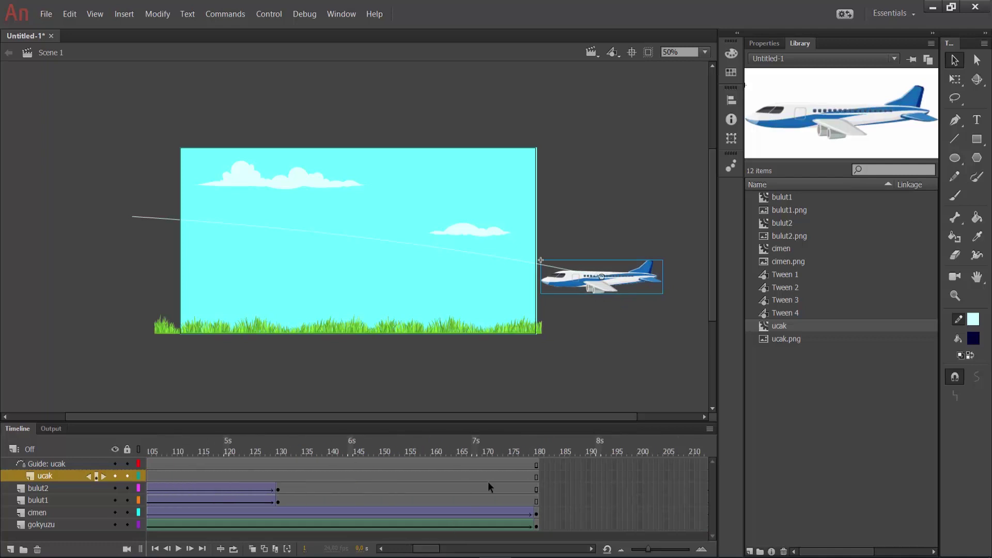
right_click(535, 477)
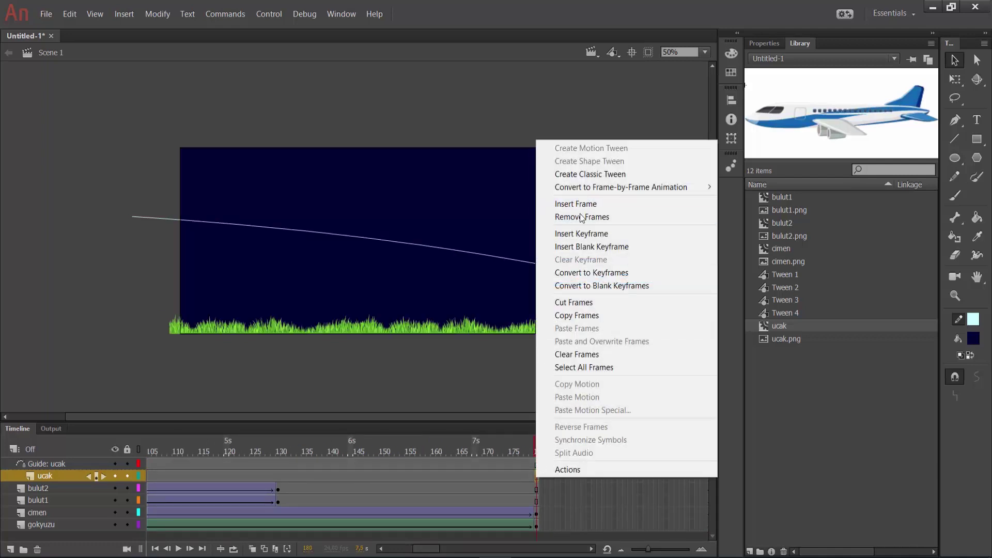
left_click(585, 235)
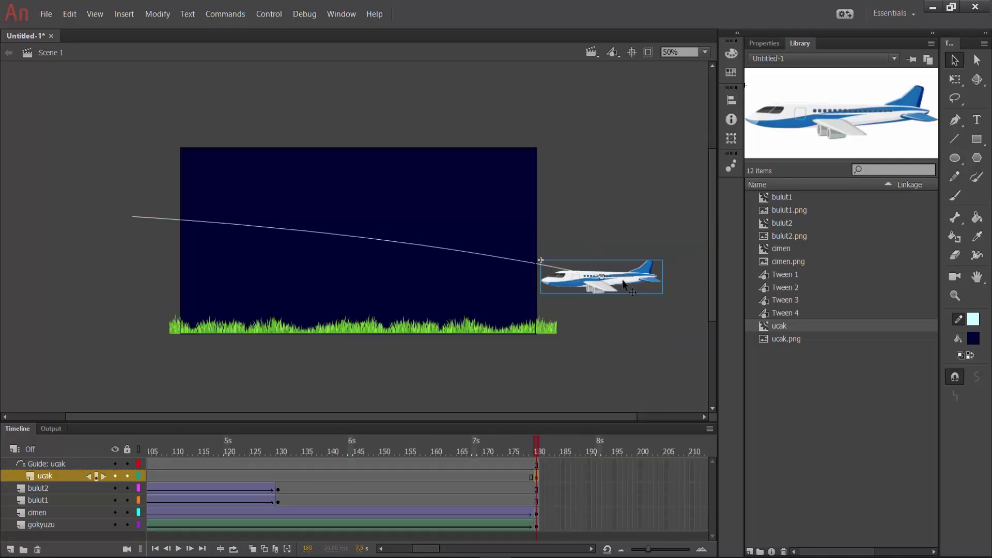
left_click_drag(622, 283, 156, 225)
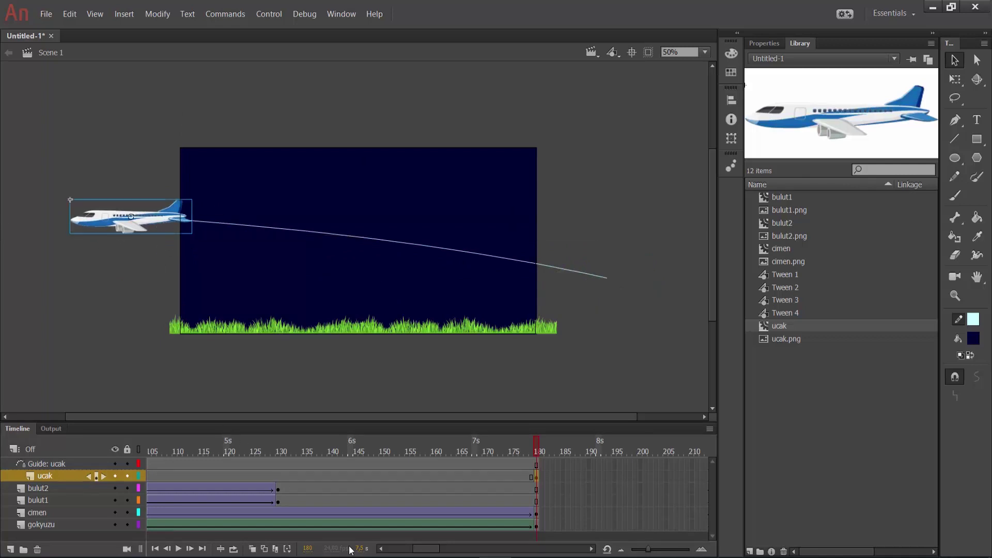
Create a classic tween between the ucak layer's two keyframes and test the movie.
left_click_drag(424, 551, 393, 554)
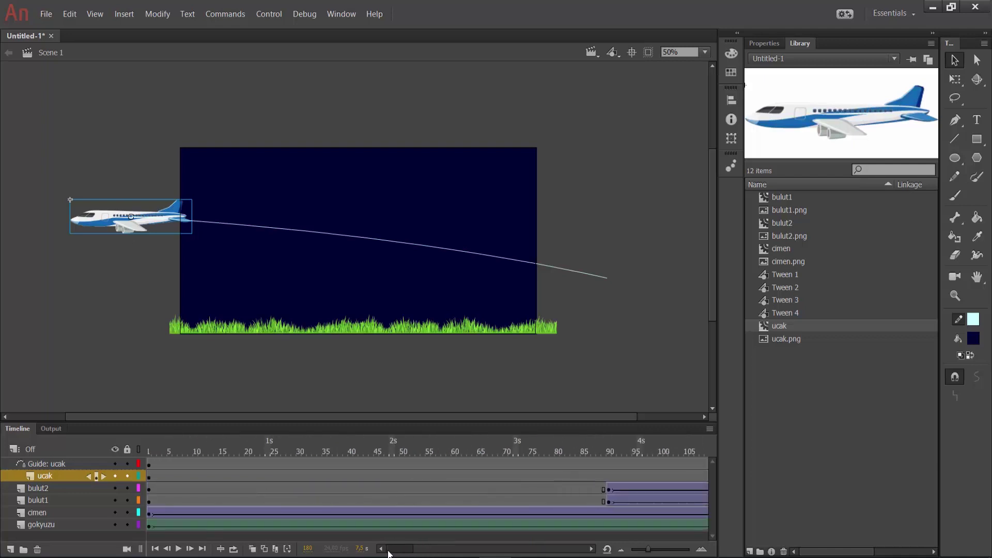
left_click(424, 473)
right_click(425, 472)
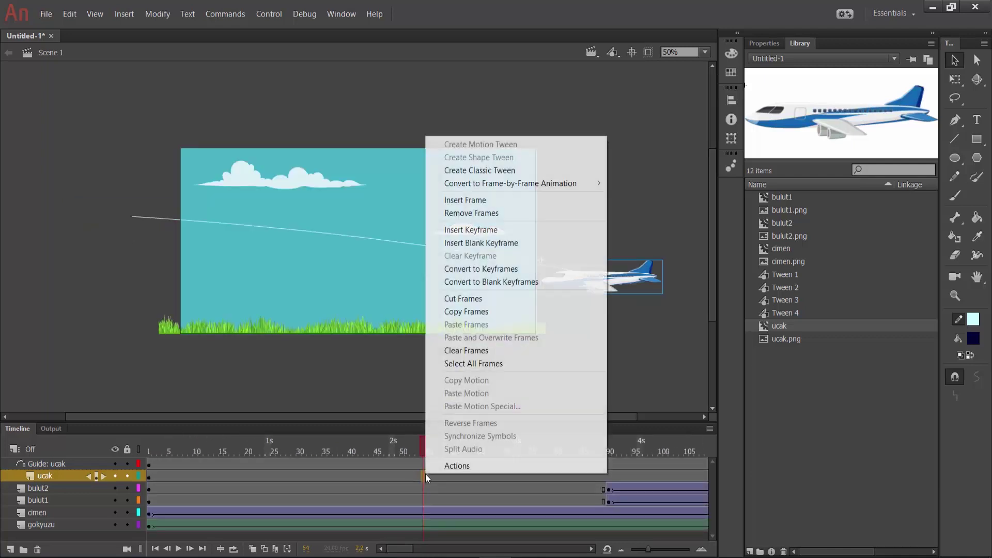
left_click(498, 172)
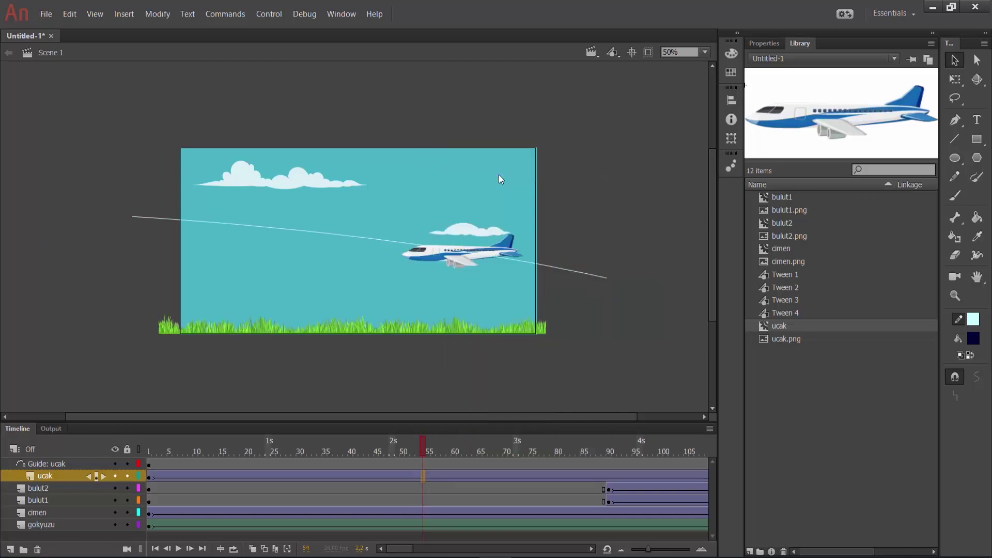
key("ctrl+Return")
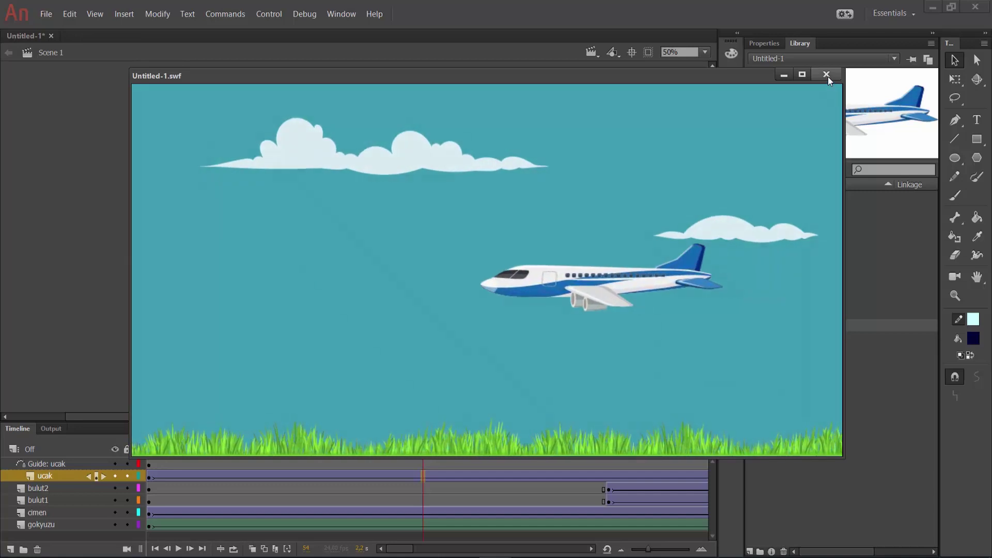
left_click(827, 74)
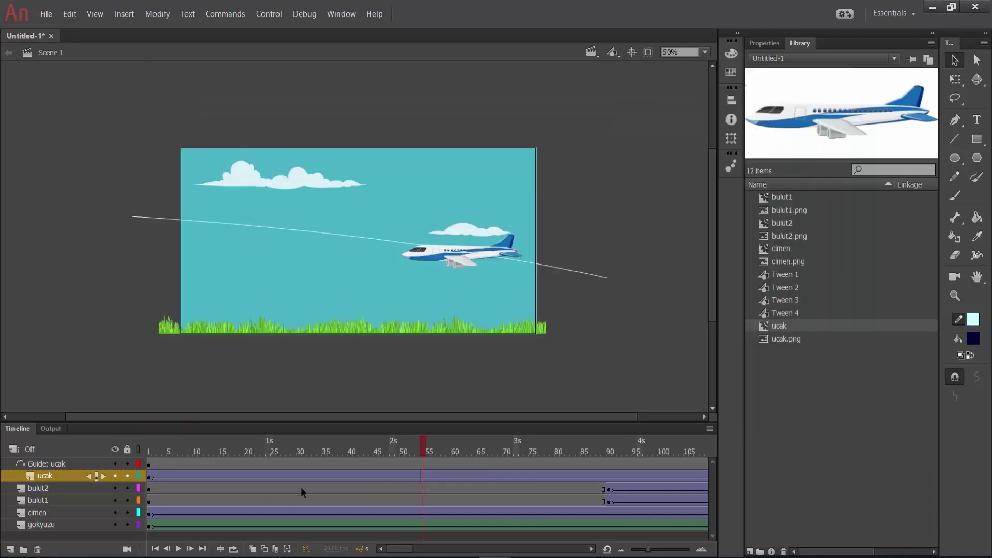
Rotate the plane slightly nose-up with Free Transform in frame 1 to follow the slope of the guide path.
left_click_drag(404, 449, 122, 445)
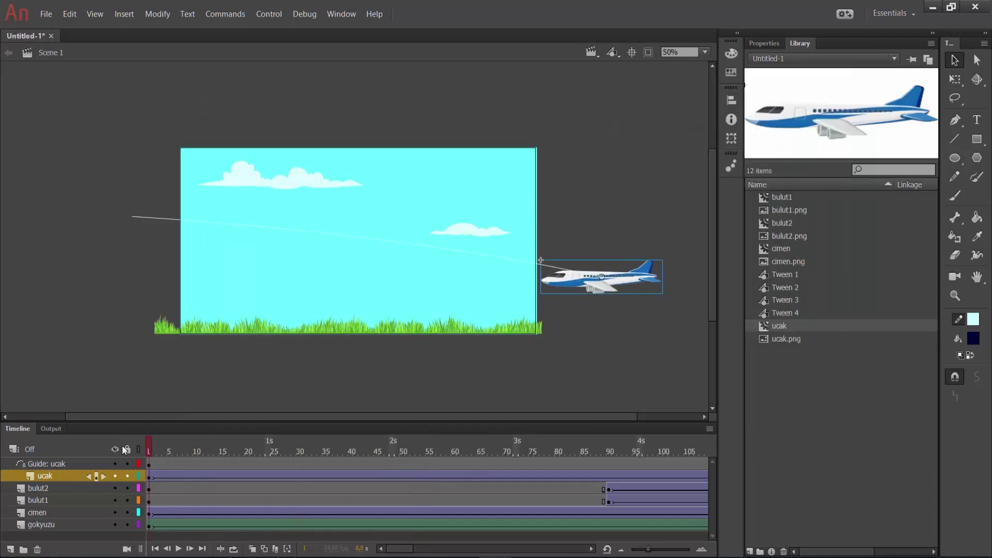
left_click(633, 279)
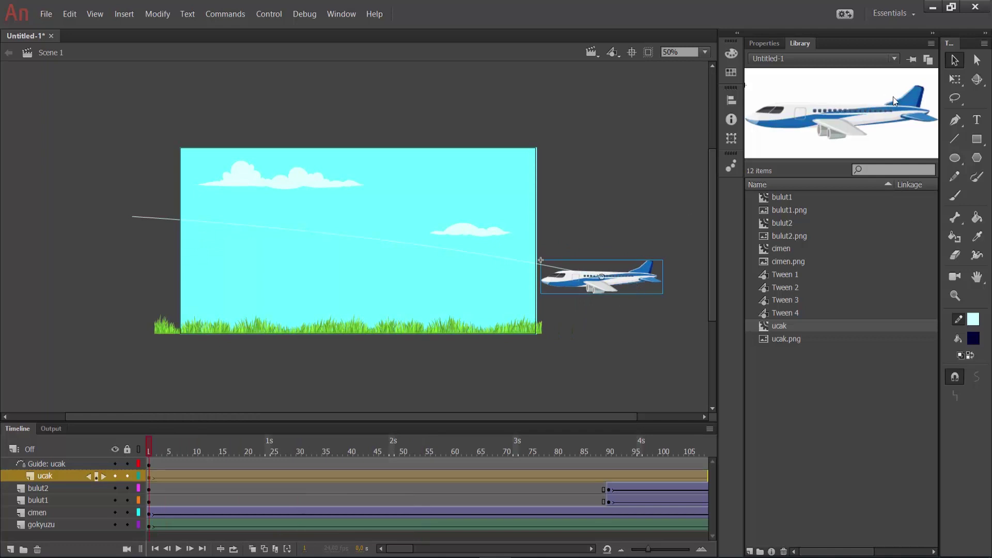
left_click(952, 82)
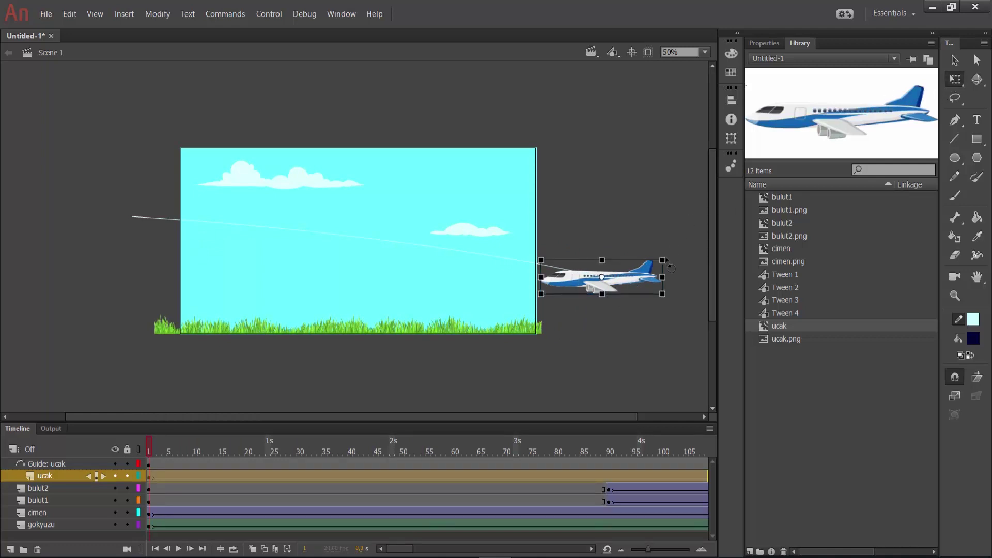
left_click_drag(666, 261, 669, 261)
left_click(655, 194)
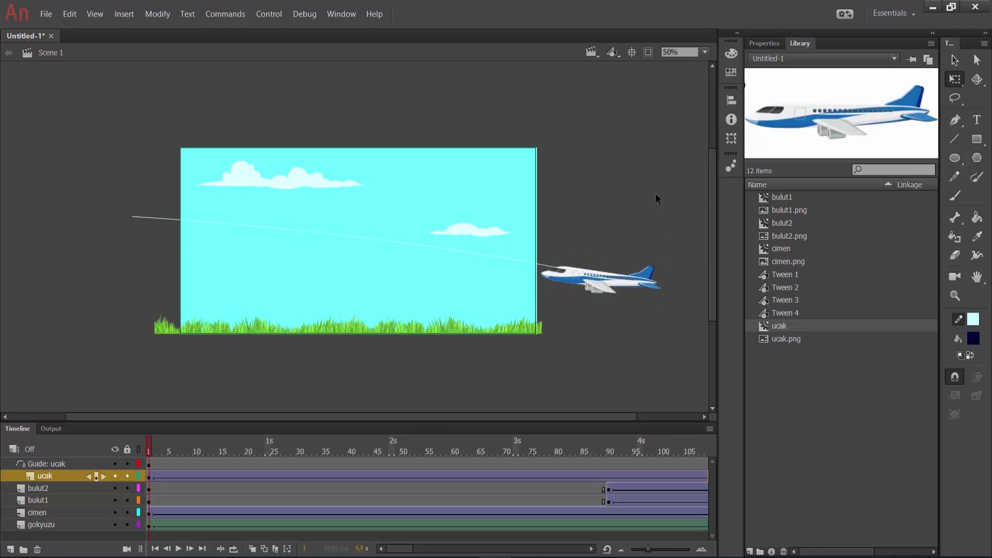
Test the movie to check the tilted plane's flight along the guide path.
key("ctrl+Return")
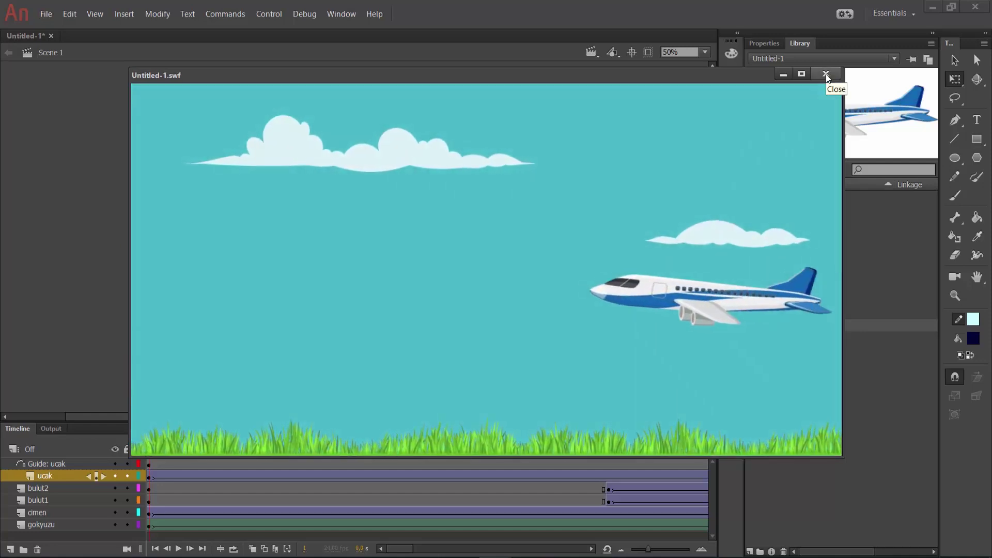
left_click(826, 73)
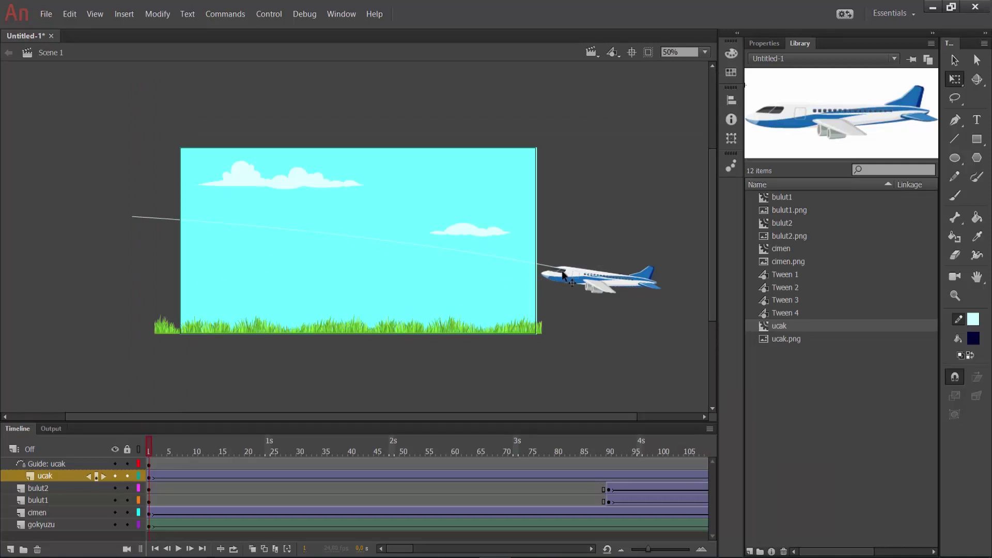
key("ctrl+Return")
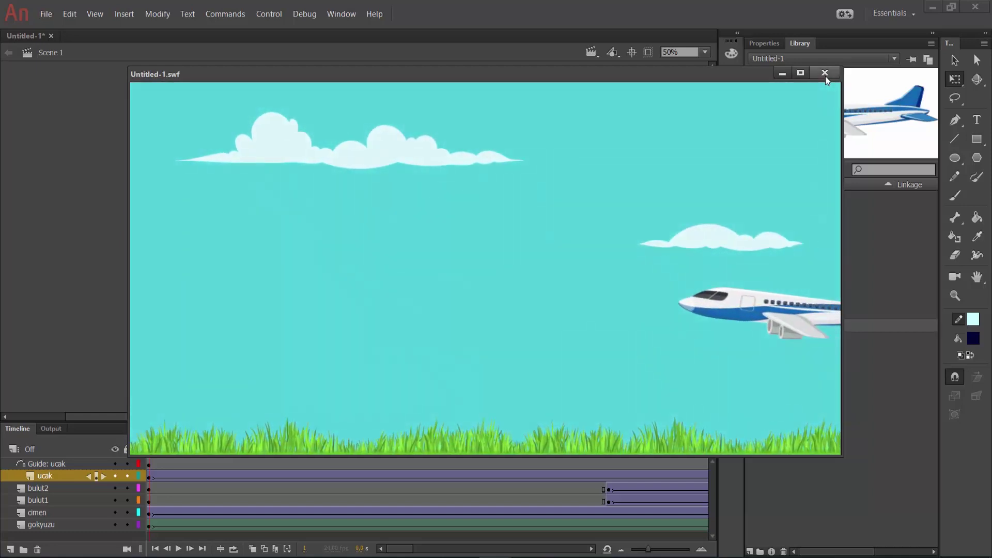
left_click(824, 73)
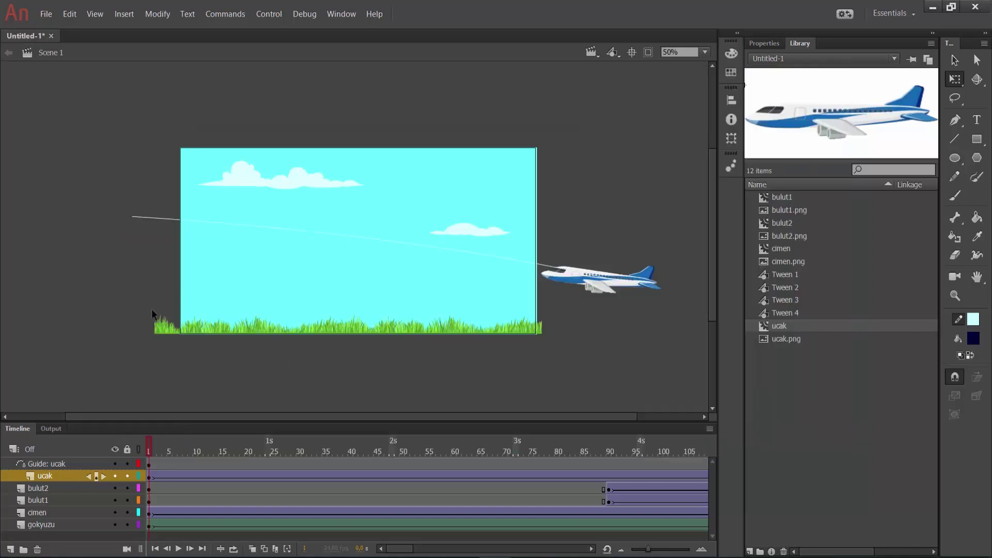
Open the ucak movie clip for editing at 100% zoom and add a new layer above the plane's layer.
left_click(608, 292)
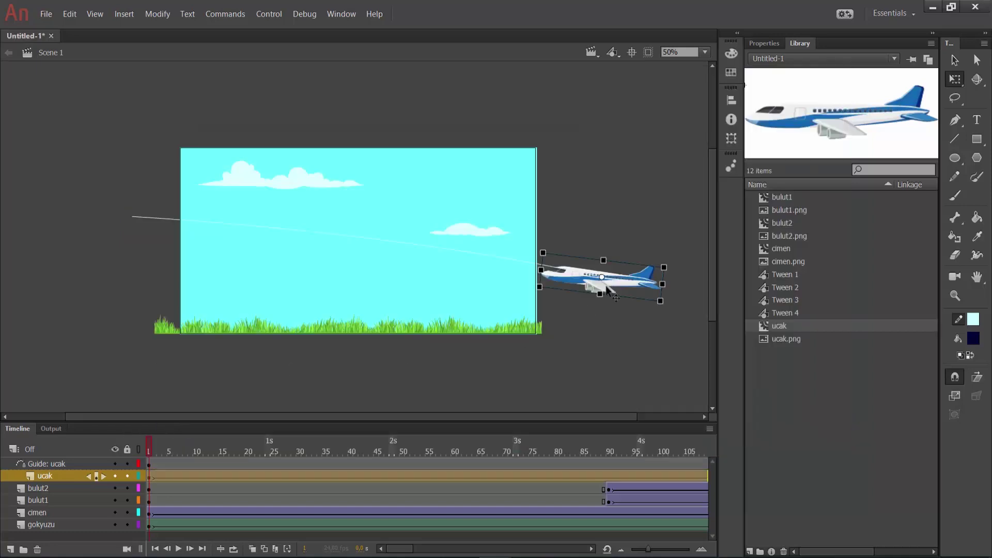
double_click(606, 291)
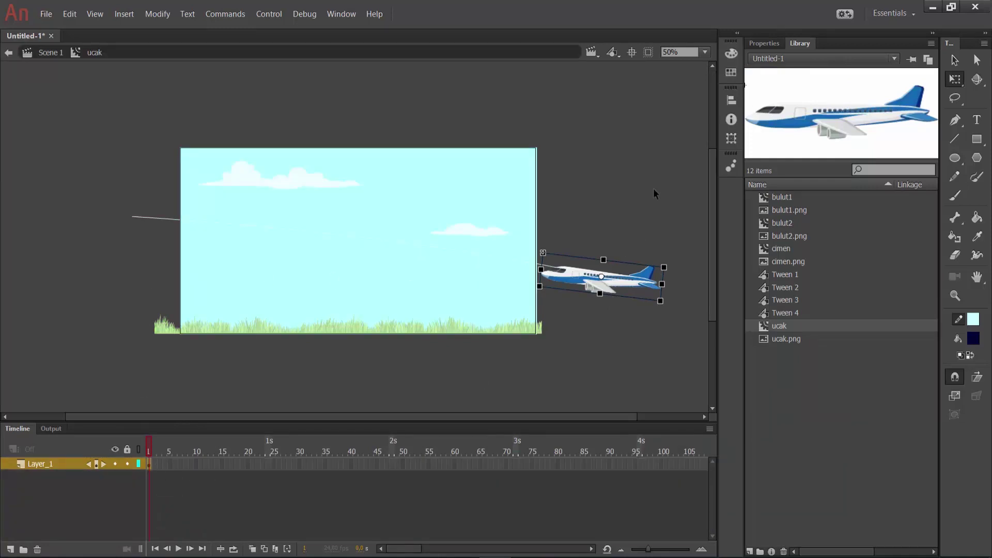
left_click(705, 52)
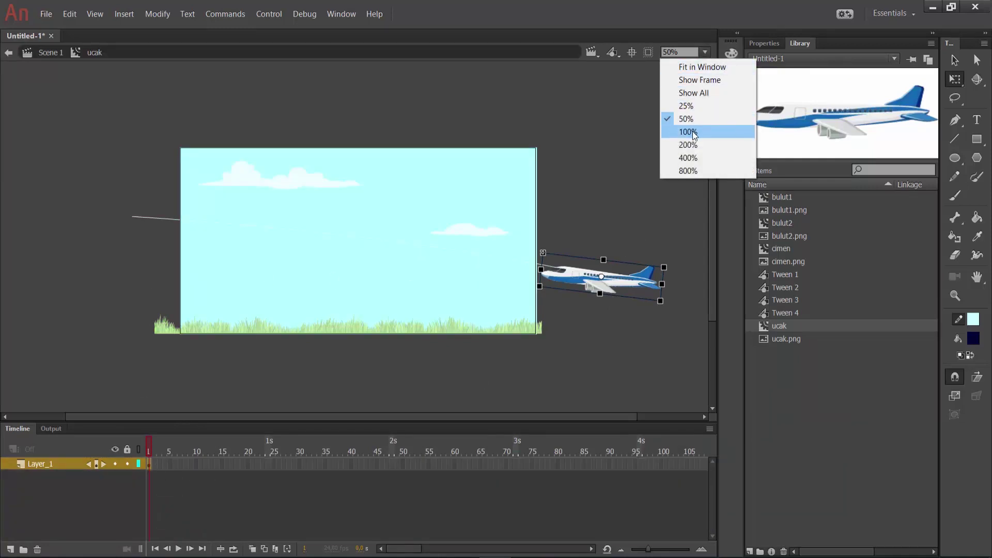
left_click(693, 131)
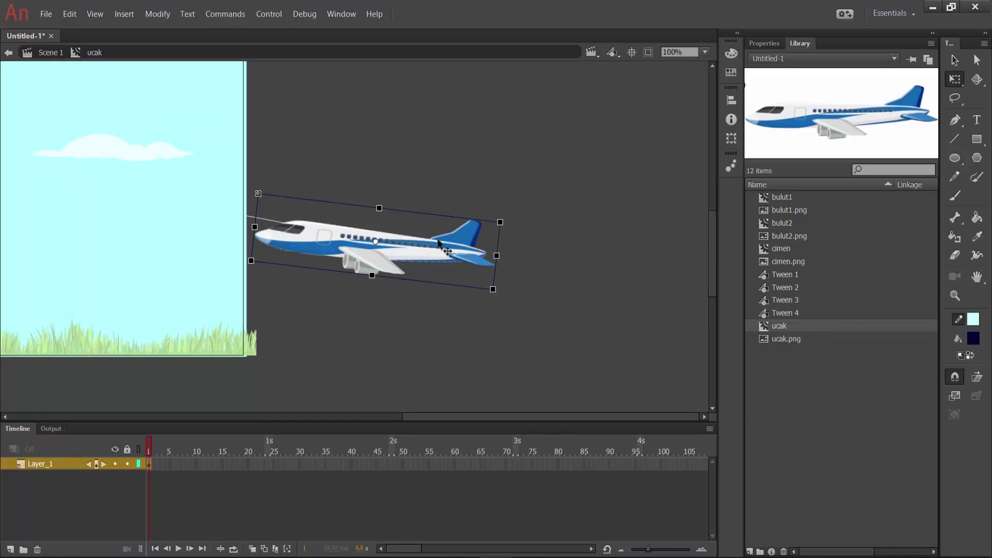
left_click(471, 323)
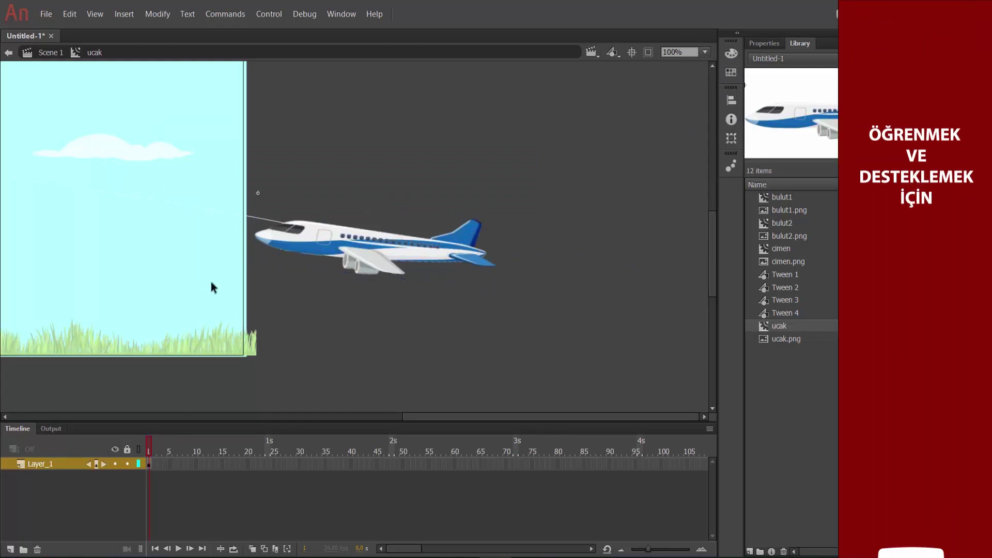
left_click(10, 549)
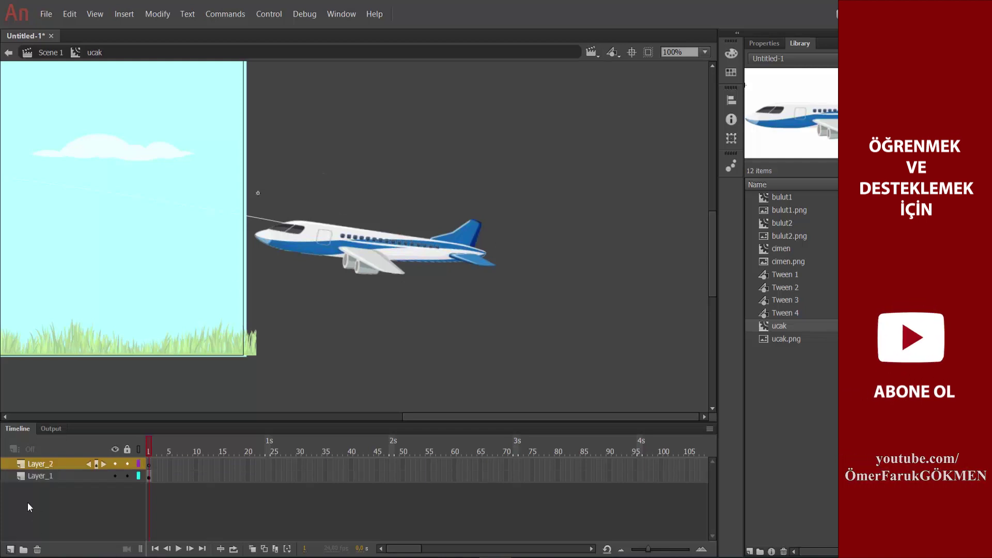
Rename the plane's layer to govde and the new layer above it to isik.
left_click(45, 475)
double_click(45, 476)
type("govde")
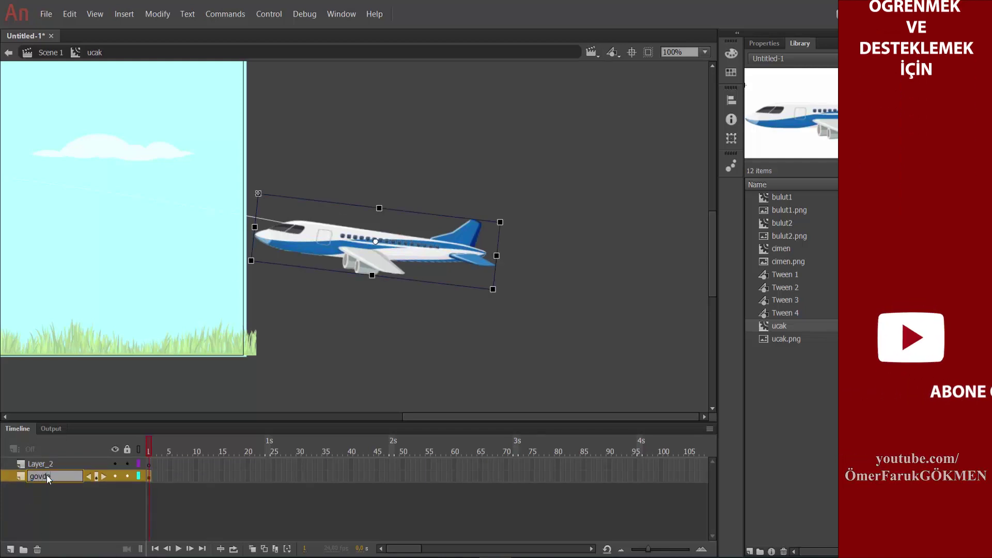
key("Return")
double_click(48, 462)
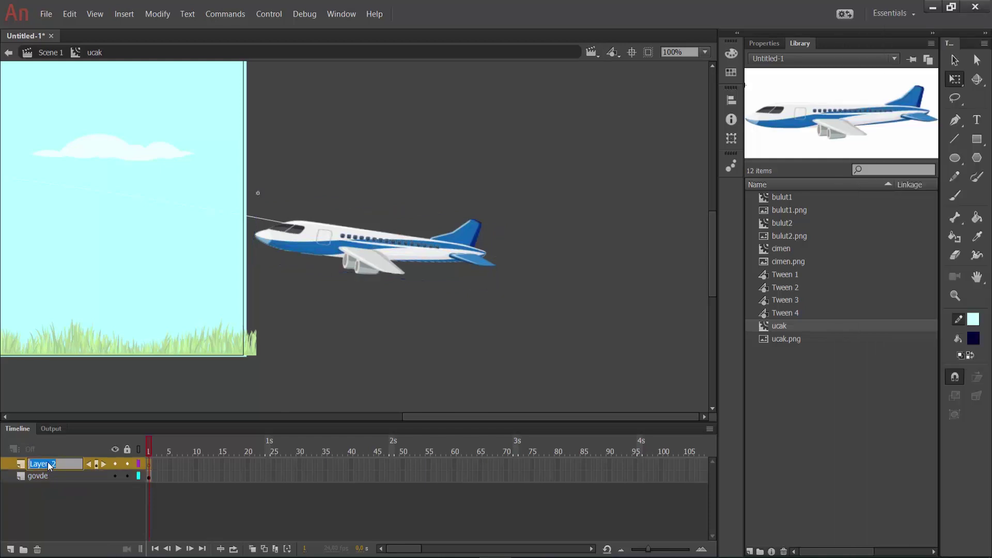
key("Return")
Extend the govde layer to frame 180 by inserting a frame, and make isik the active layer.
left_click_drag(392, 548, 435, 552)
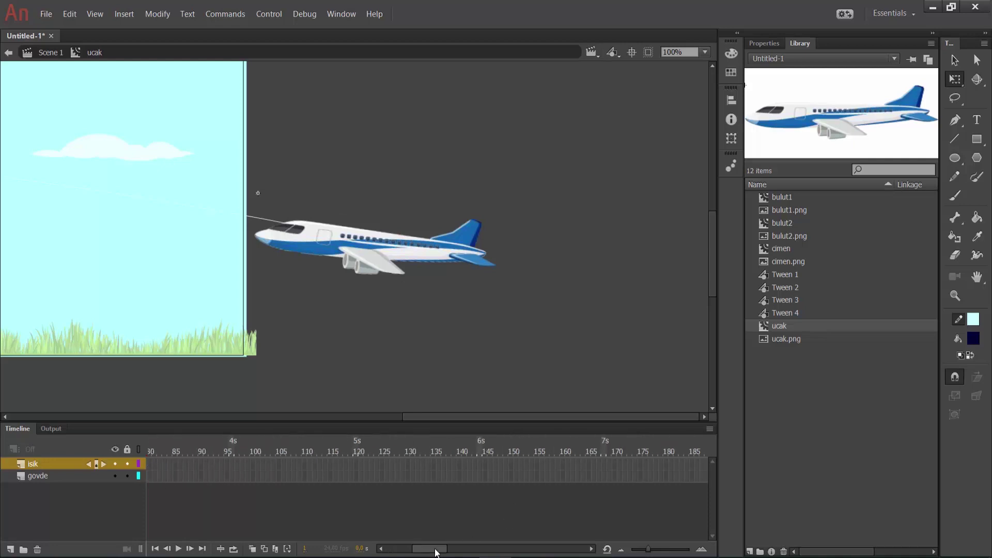
left_click(668, 475)
right_click(668, 477)
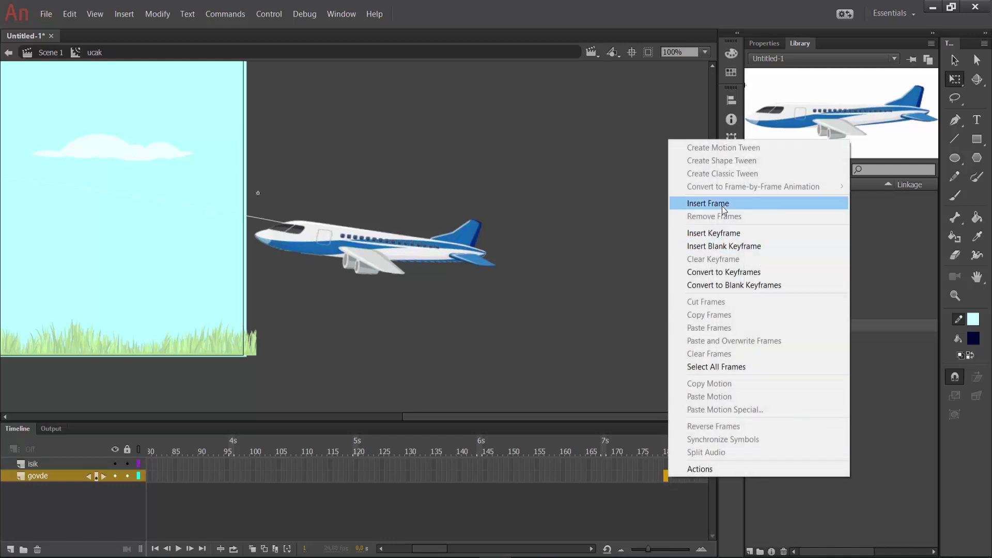
left_click(721, 206)
left_click_drag(425, 550, 400, 553)
left_click(39, 462)
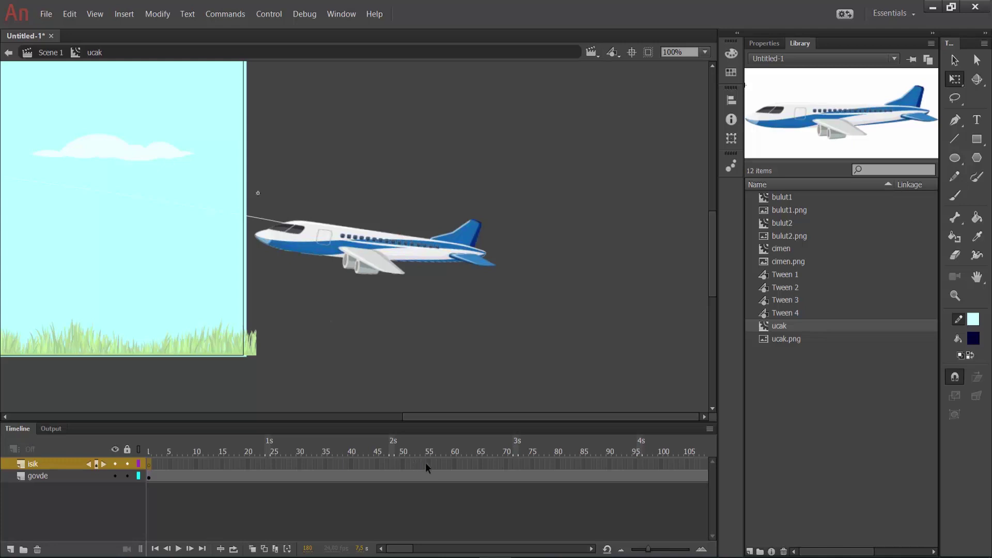
Return to Scene 1 and scrub the main timeline at 50% zoom to check the plane's position as the sky darkens.
left_click(452, 465)
left_click_drag(402, 416, 387, 417)
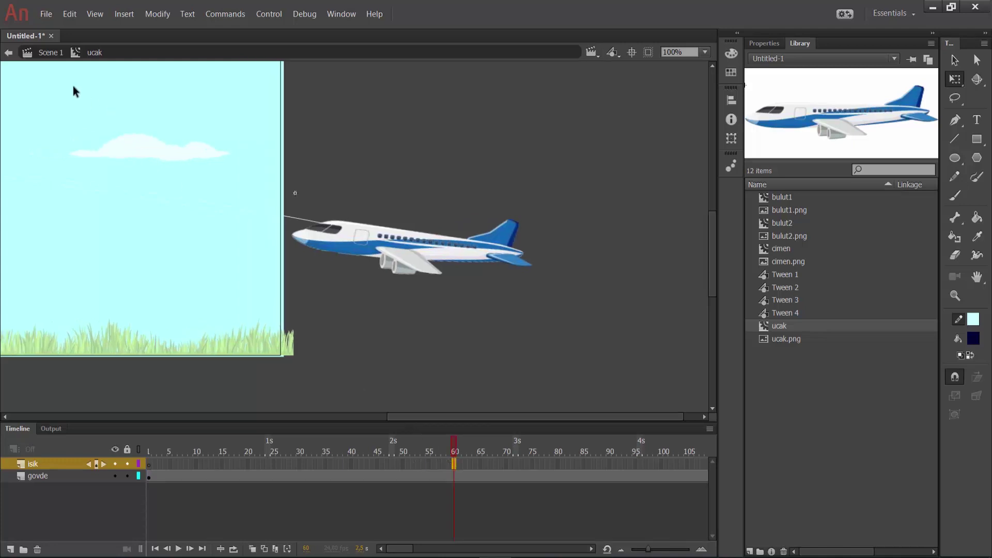
left_click(50, 52)
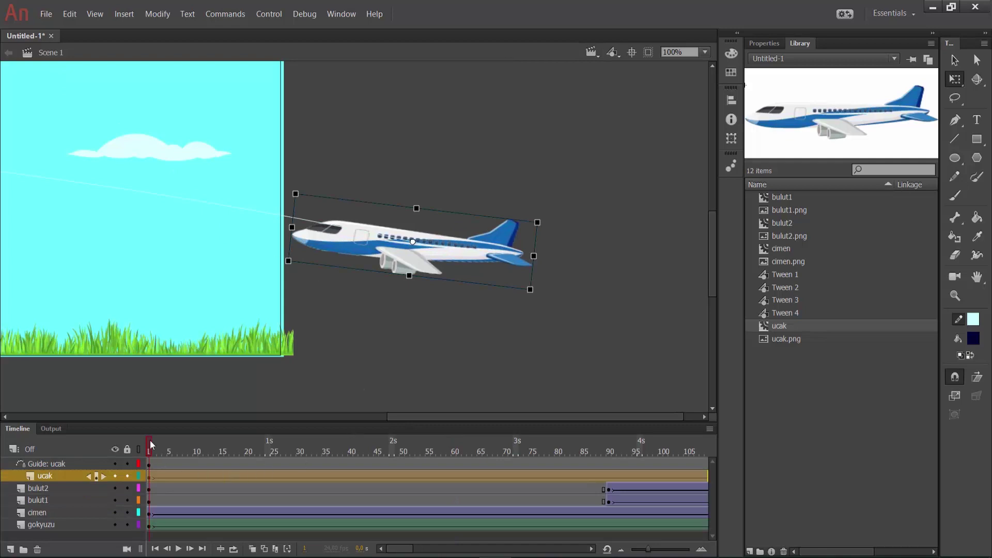
left_click_drag(174, 441, 224, 435)
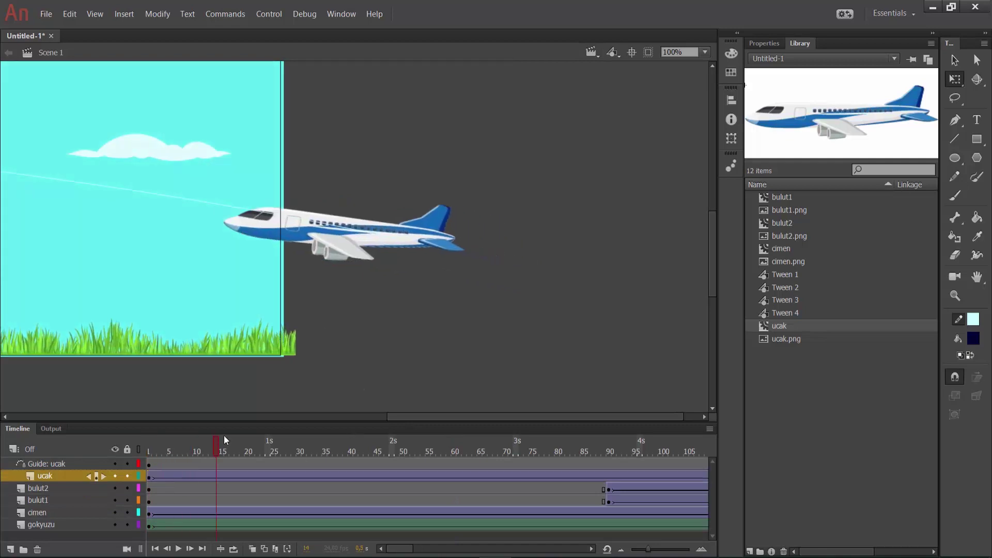
left_click(631, 54)
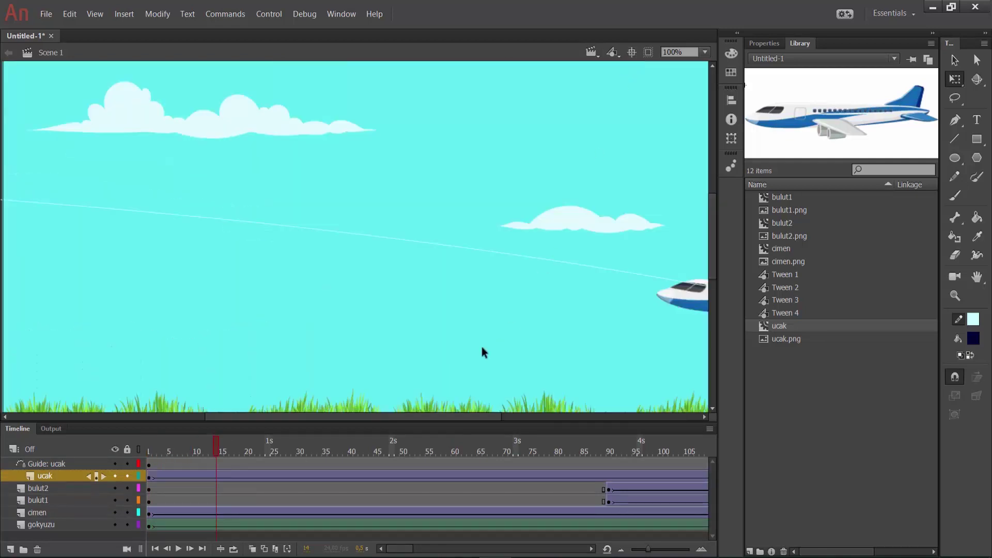
left_click(705, 51)
left_click(684, 120)
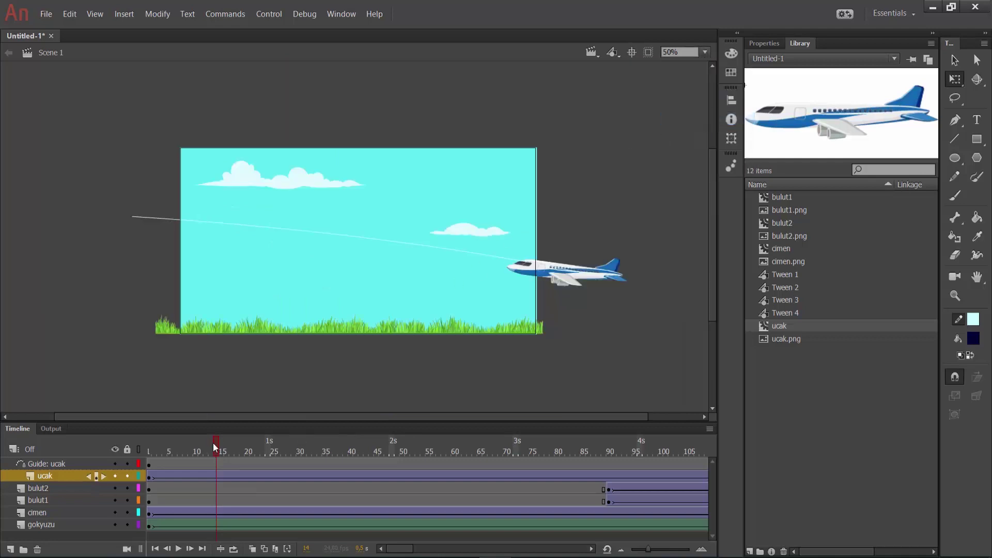
left_click_drag(216, 446, 408, 454)
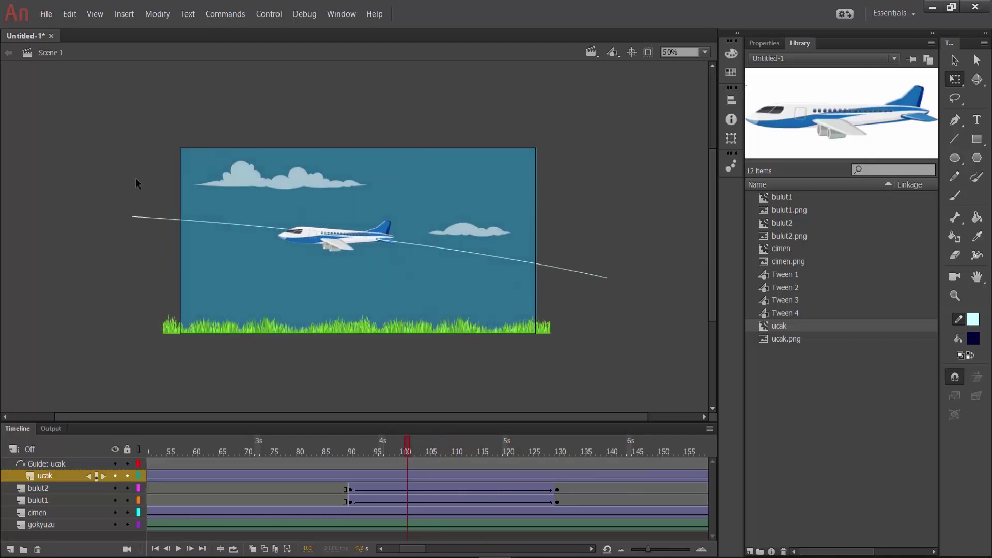
left_click_drag(400, 446, 33, 445)
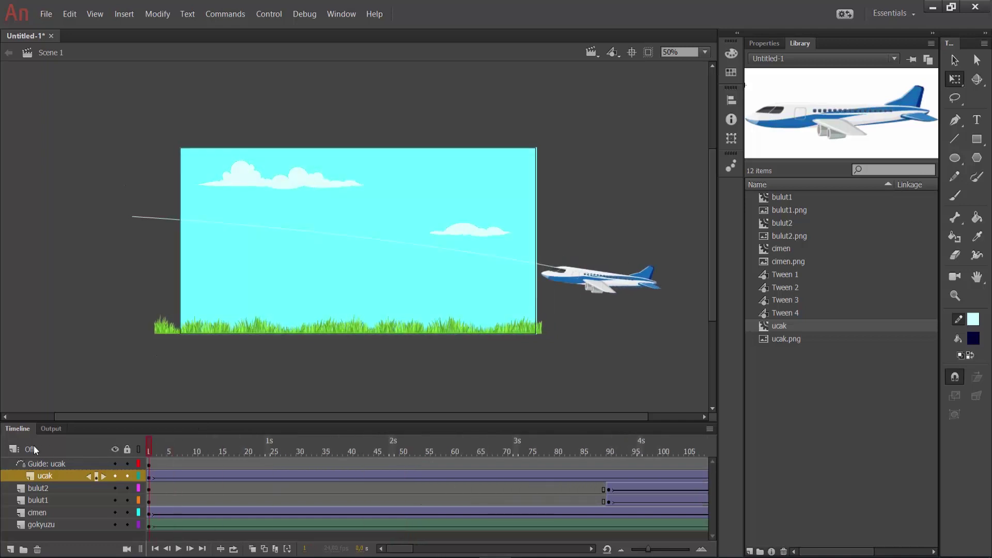
Reopen the ucak movie clip for editing, go to frame 100, and magnify the plane's cockpit to 400%.
double_click(608, 289)
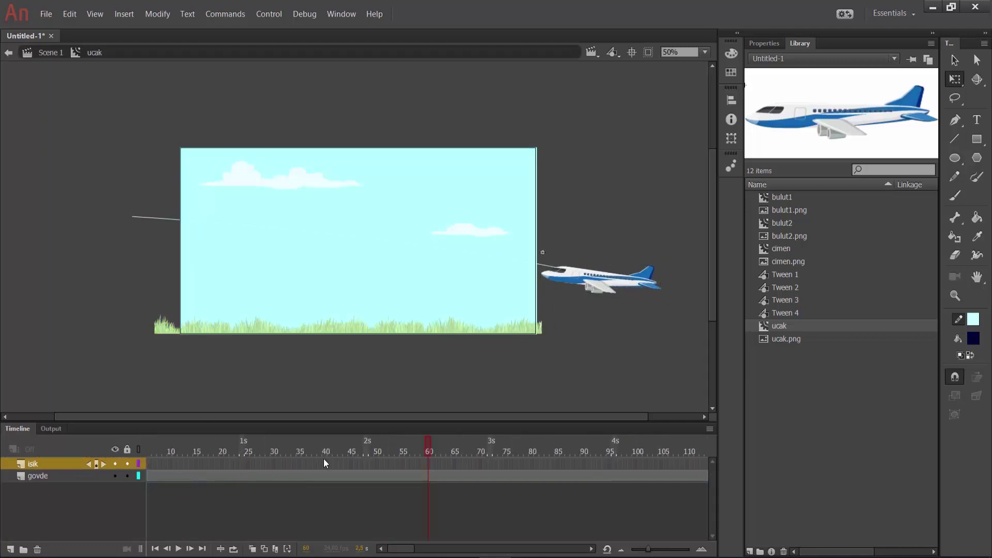
left_click_drag(430, 444, 634, 448)
key("z")
left_click(573, 276)
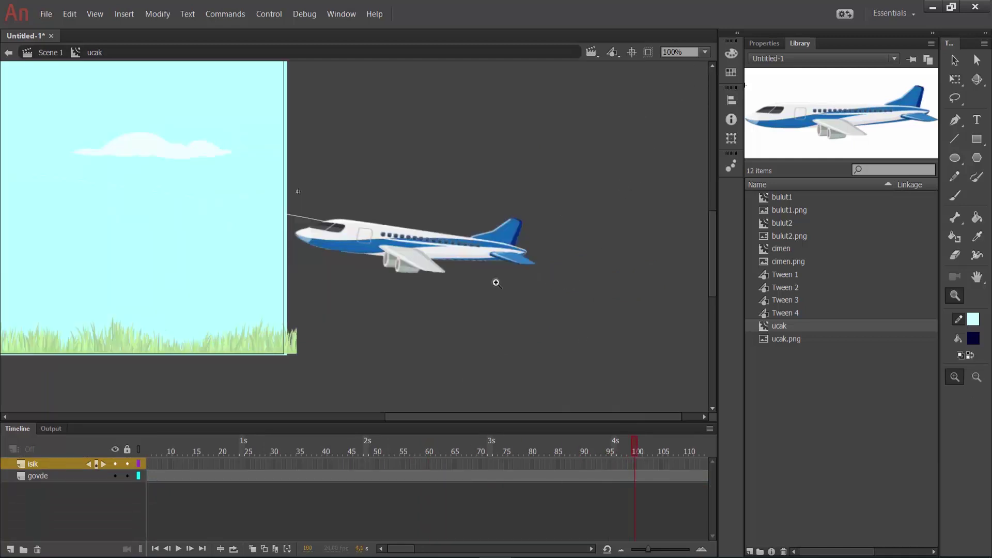
left_click(456, 279)
left_click_drag(370, 216, 432, 282)
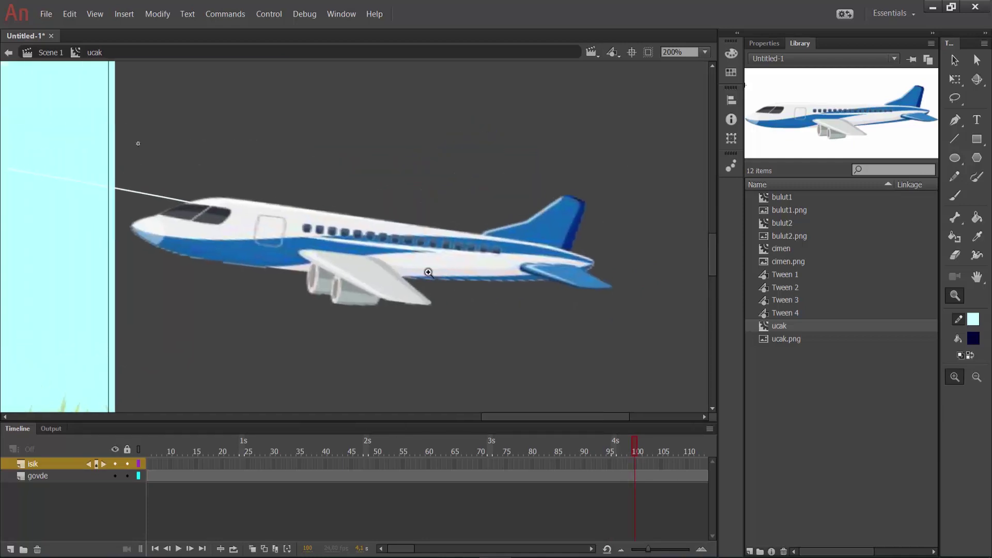
left_click_drag(344, 254, 408, 254)
left_click(342, 239)
left_click_drag(341, 240, 450, 245)
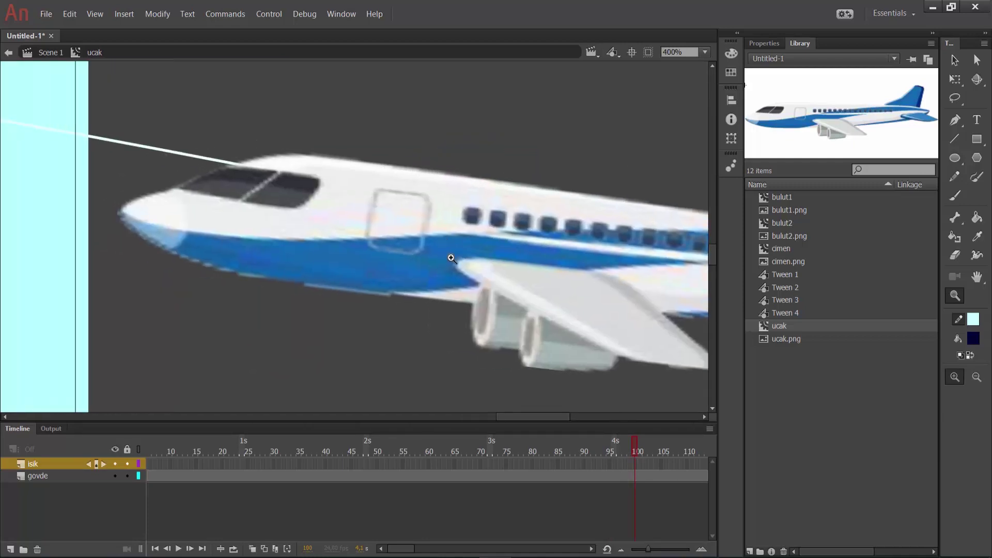
Set up the Rectangle tool with no stroke and a white fill.
left_click(977, 140)
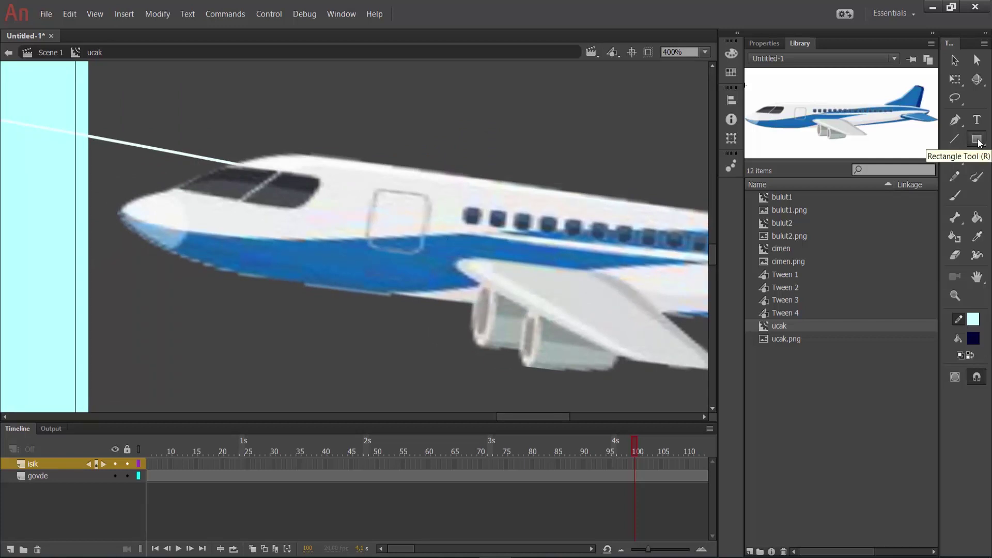
left_click(973, 321)
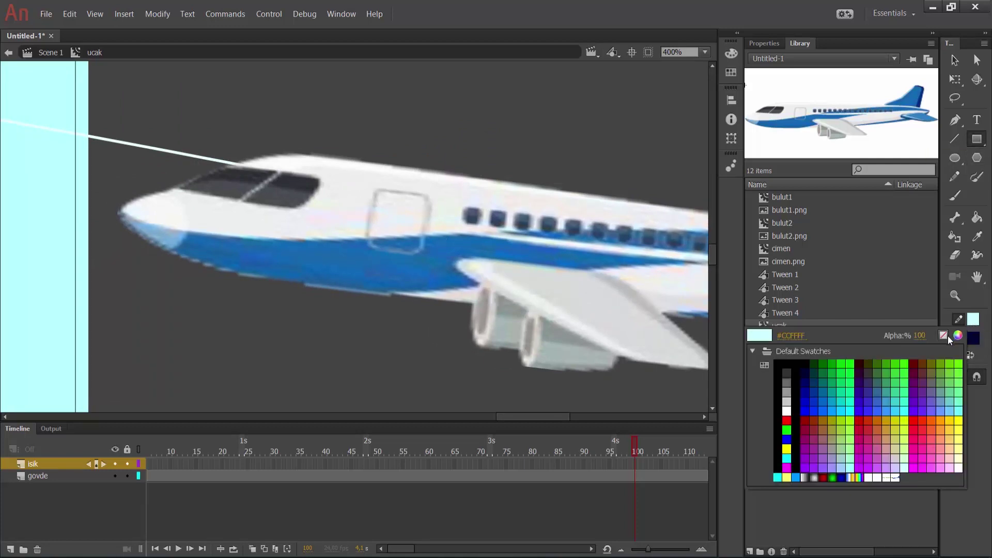
left_click(943, 335)
left_click(973, 337)
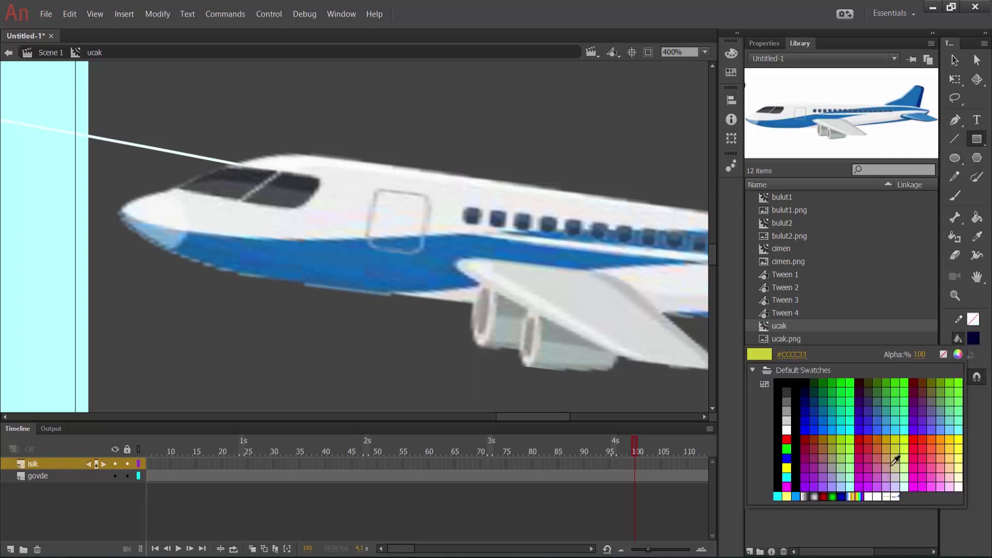
left_click(787, 430)
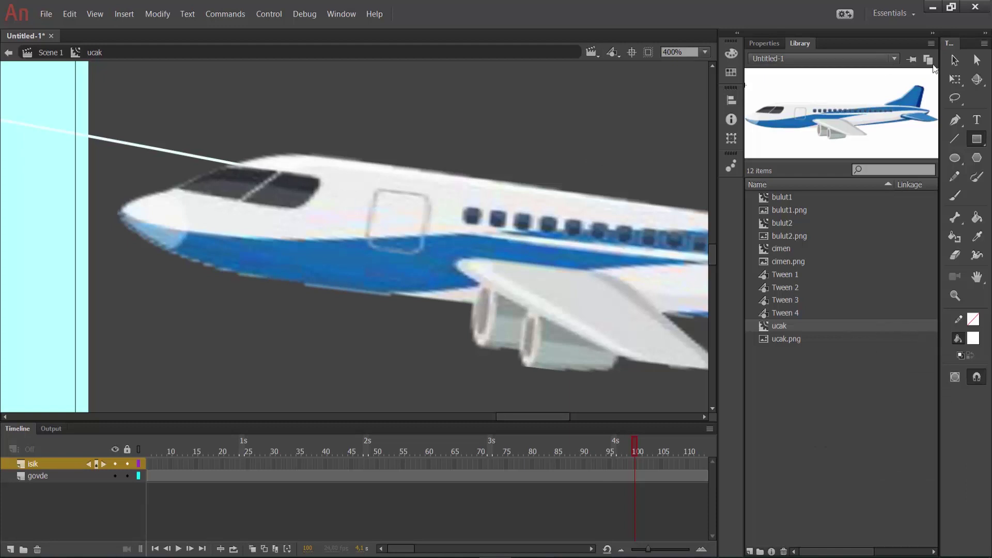
Insert a blank keyframe at frame 100 of the isik layer.
left_click(955, 61)
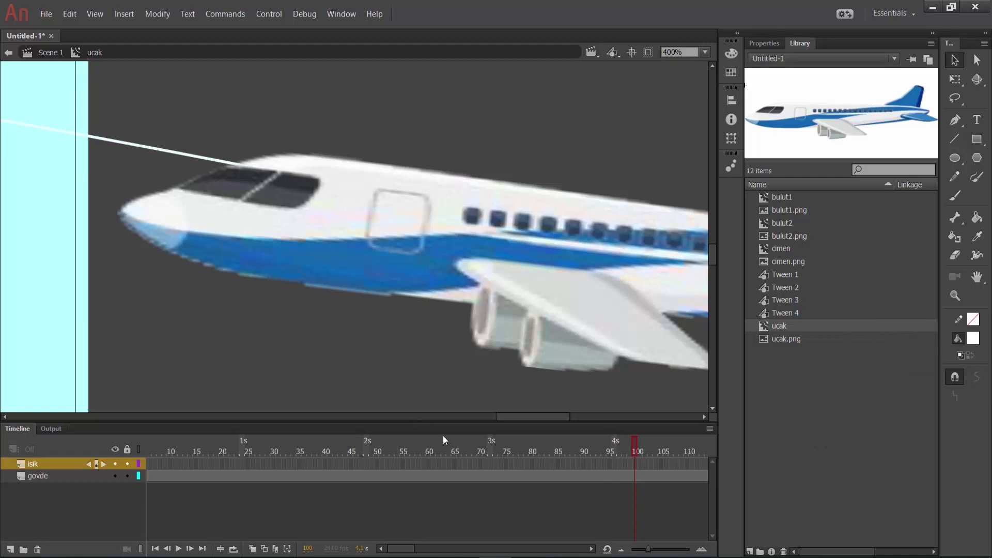
right_click(634, 463)
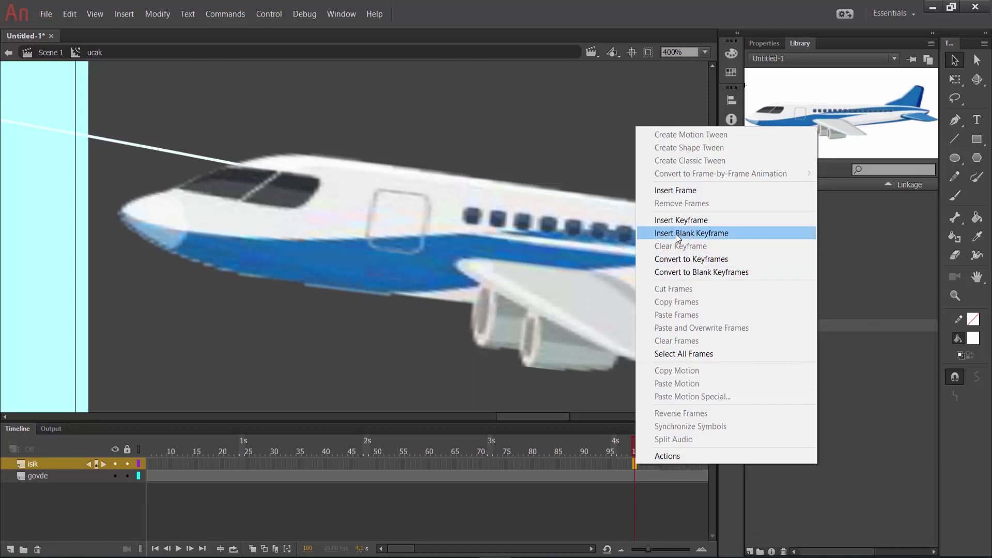
left_click(677, 235)
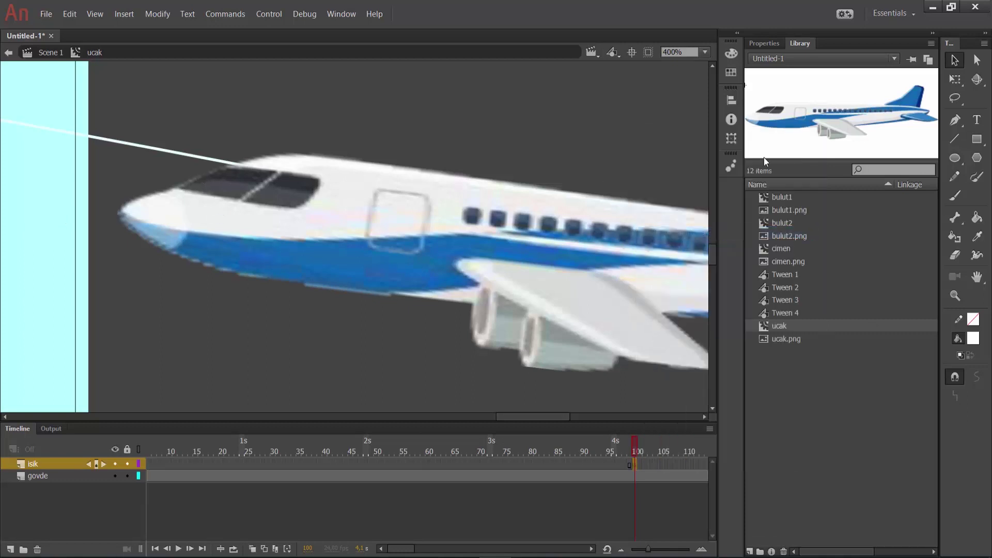
Draw a white rectangle over the cockpit window on the isik layer and nudge it down to fit the window.
left_click(976, 139)
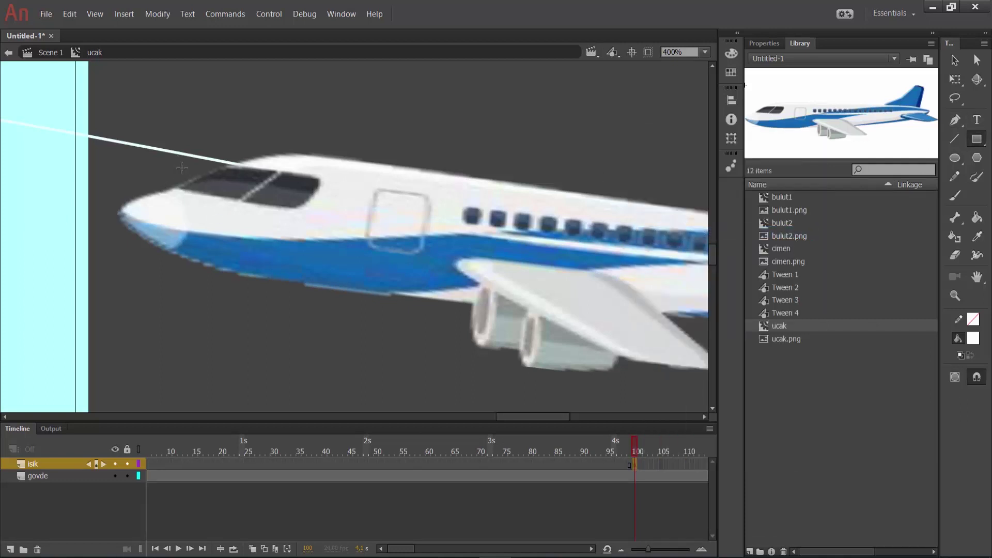
mouse_move(177, 160)
left_mouse_down()
mouse_move(268, 211)
mouse_move(312, 204)
left_mouse_up()
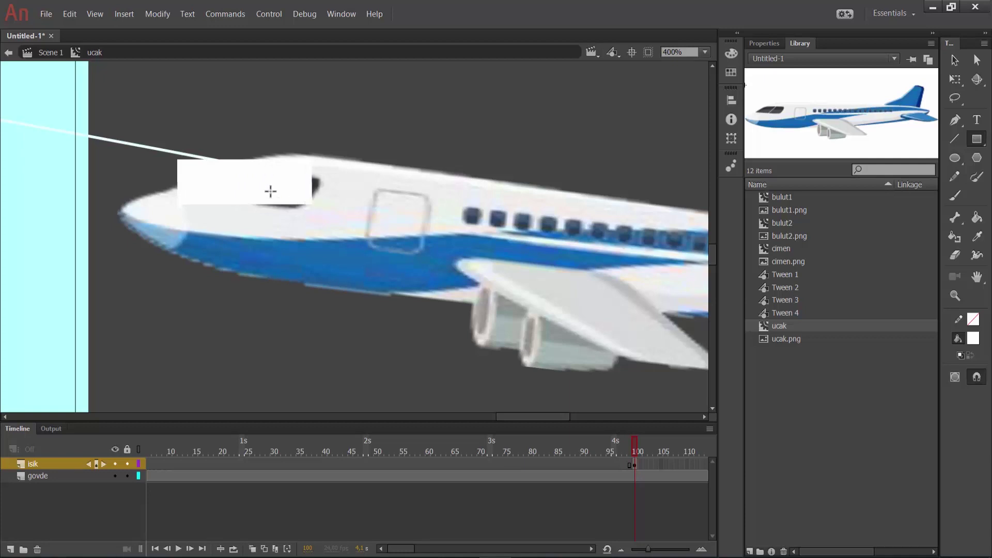
left_click(954, 60)
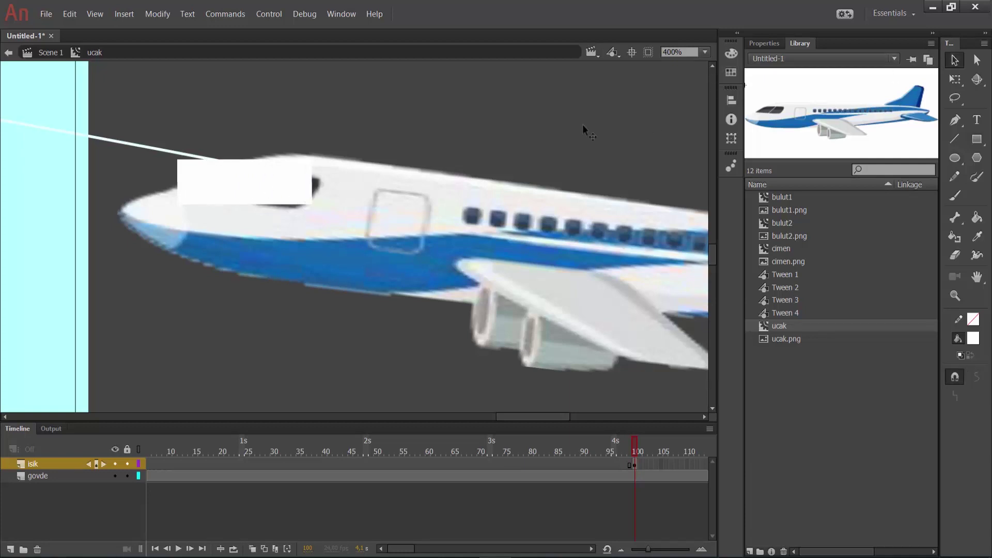
left_click(279, 194)
mouse_move(275, 188)
left_mouse_down()
mouse_move(282, 199)
mouse_move(277, 193)
left_mouse_up()
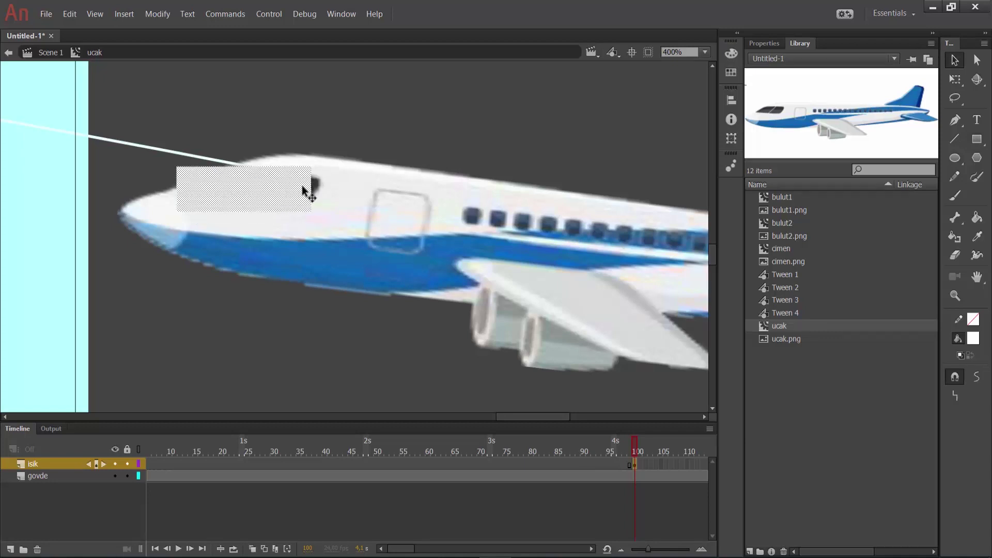
Reshape the white rectangle by moving its corners to match the slanted outline of the cockpit window.
left_click(354, 150)
left_click(283, 180)
left_click(295, 168)
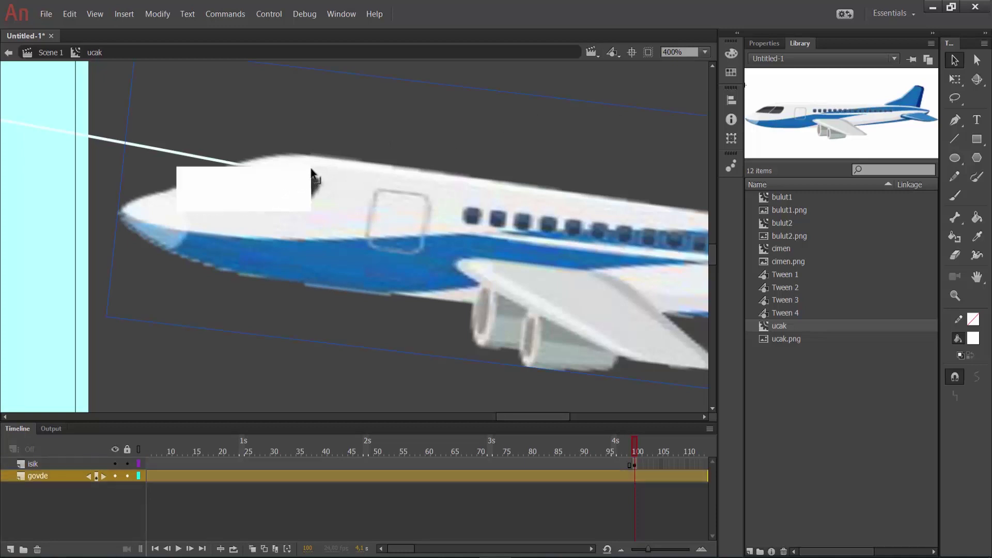
left_click_drag(313, 172, 302, 204)
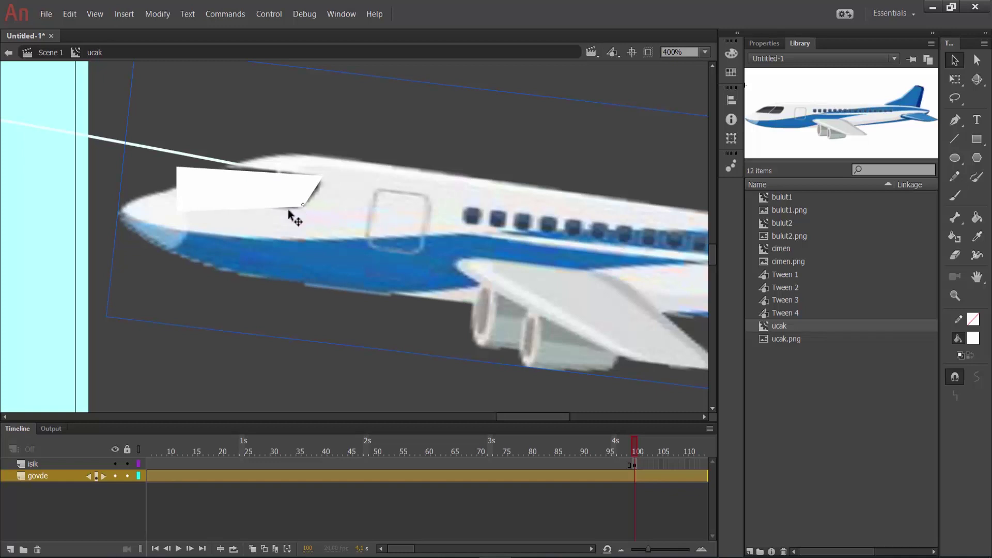
mouse_move(175, 209)
left_mouse_down()
mouse_move(206, 188)
mouse_move(178, 187)
mouse_move(203, 165)
mouse_move(228, 170)
left_mouse_up()
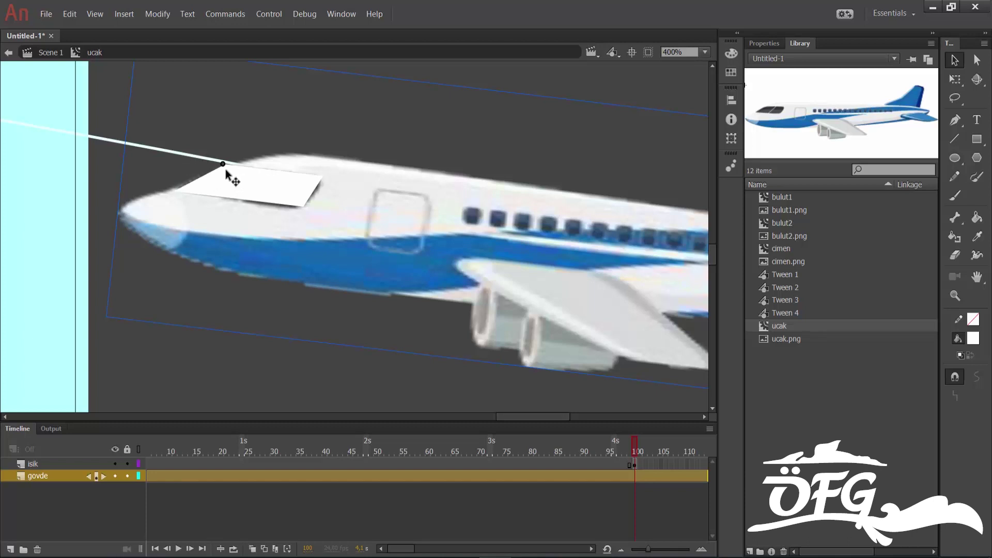
Curve the lower and rear edges of the white shape to follow the cockpit window's outline, working at 800% zoom.
key("z")
left_click(266, 188)
left_click_drag(352, 235, 375, 251)
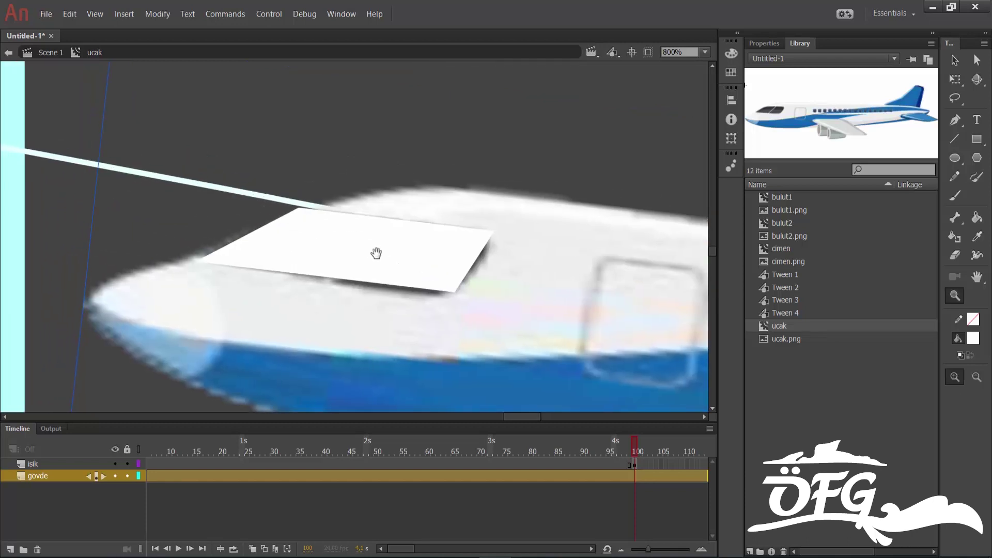
left_click(954, 61)
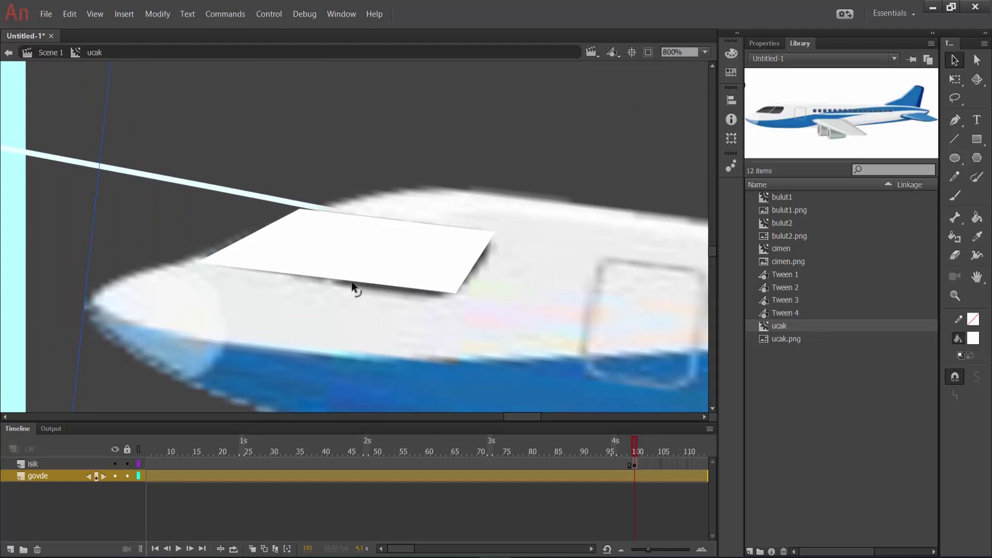
left_click_drag(352, 281, 398, 293)
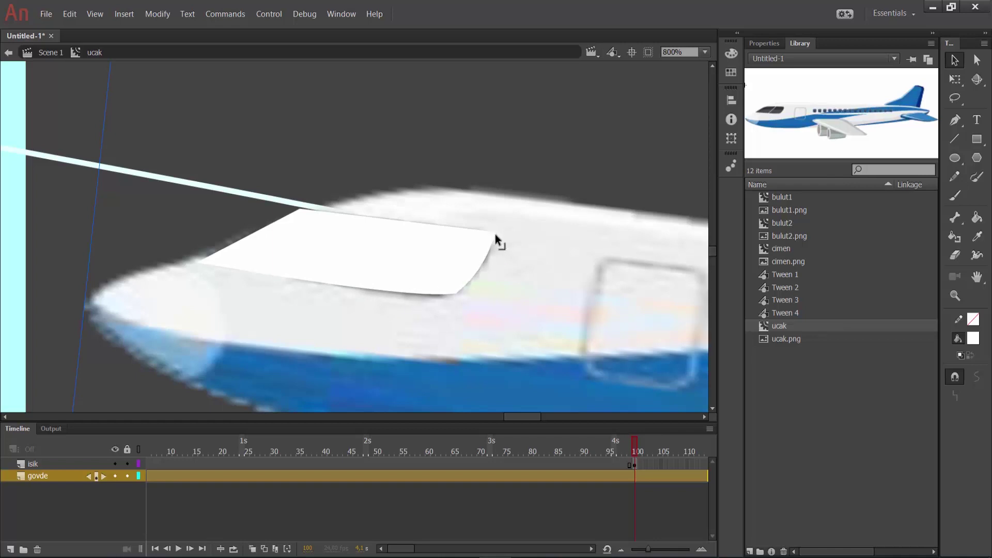
left_click_drag(492, 238, 490, 258)
left_click_drag(422, 294, 425, 298)
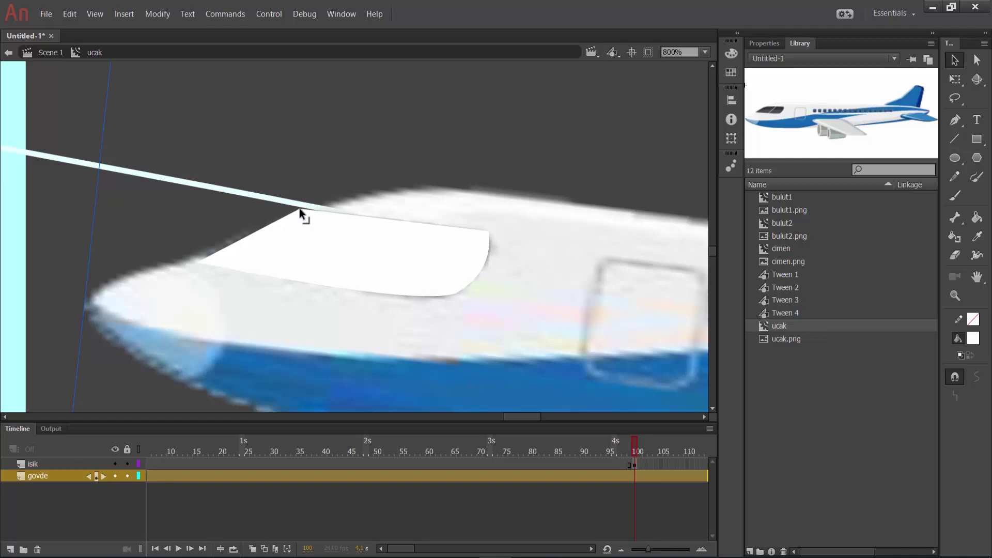
Refine the white shape's front corners and edges and round its upper rear corner to match the cockpit window.
left_click_drag(299, 209, 306, 214)
left_click_drag(198, 260, 199, 256)
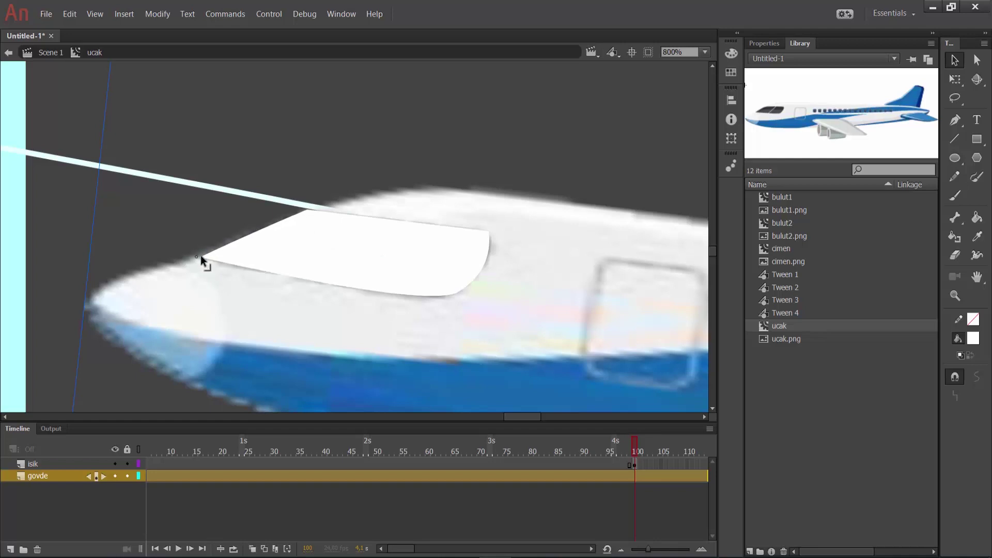
left_click_drag(257, 232, 254, 231)
left_click_drag(246, 267, 243, 268)
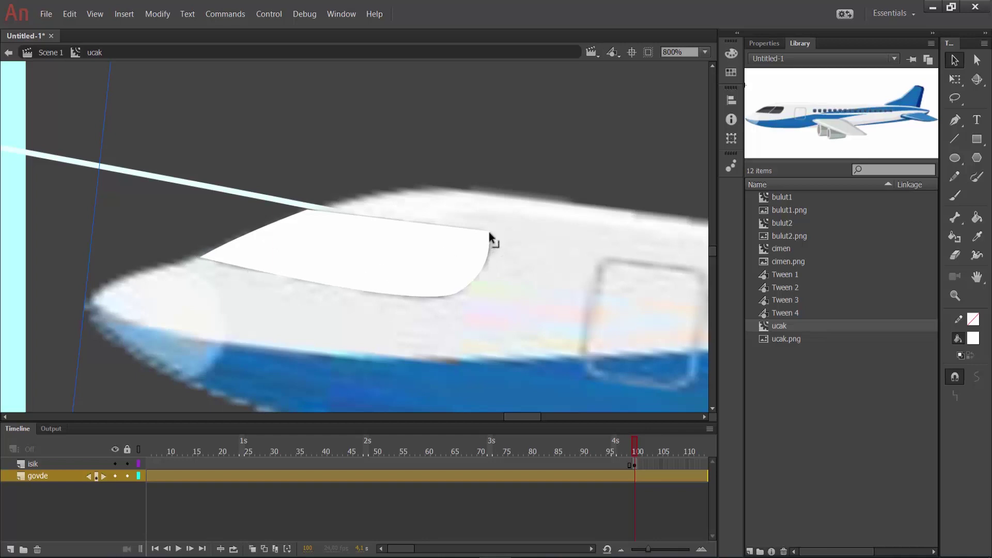
left_click_drag(490, 236, 491, 250)
Convert the white cockpit window shape at frame 100 into a movie clip symbol named isik.
left_click(355, 265)
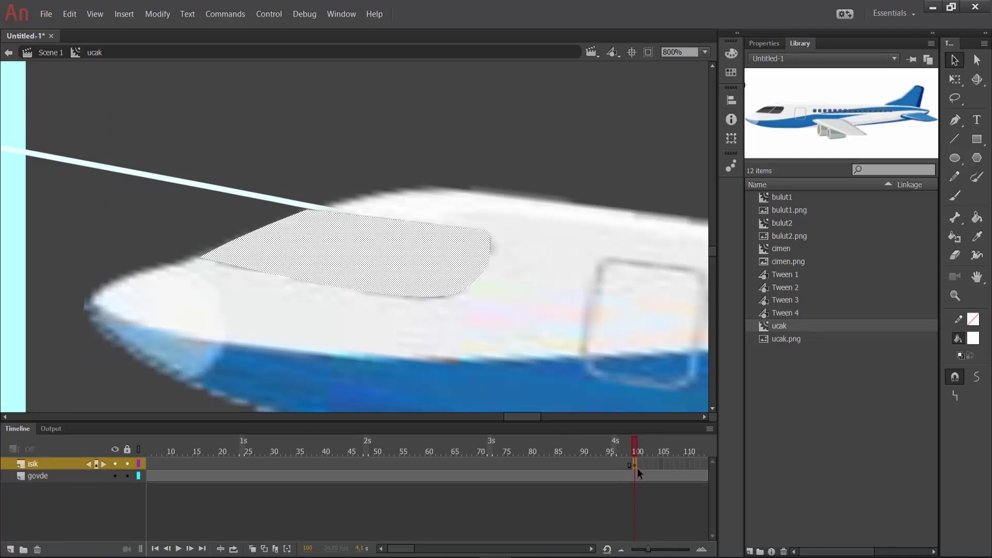
left_click_drag(405, 549, 418, 549)
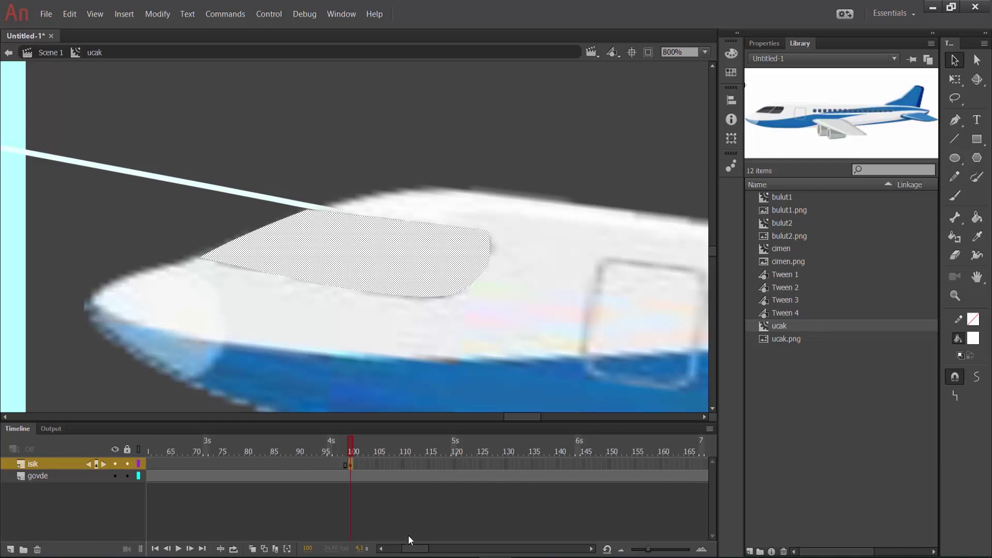
key("ctrl+F3")
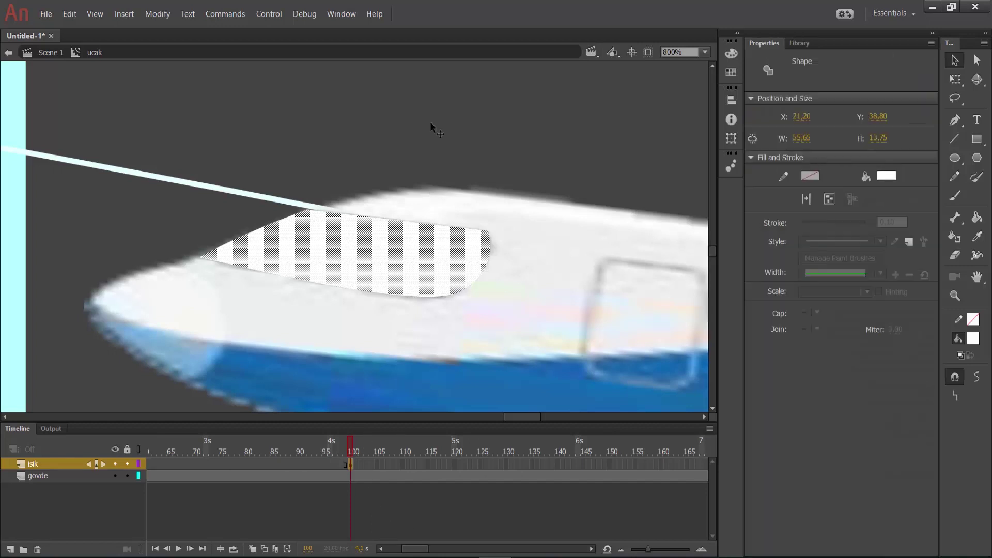
left_click(440, 254)
left_click(406, 270)
left_click(434, 270)
left_click(435, 270)
right_click(434, 270)
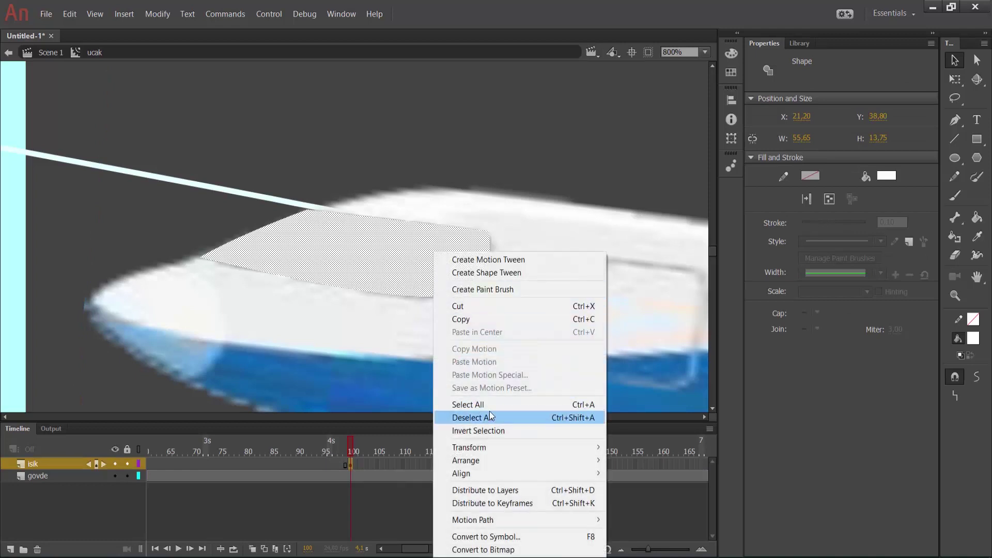
left_click(516, 538)
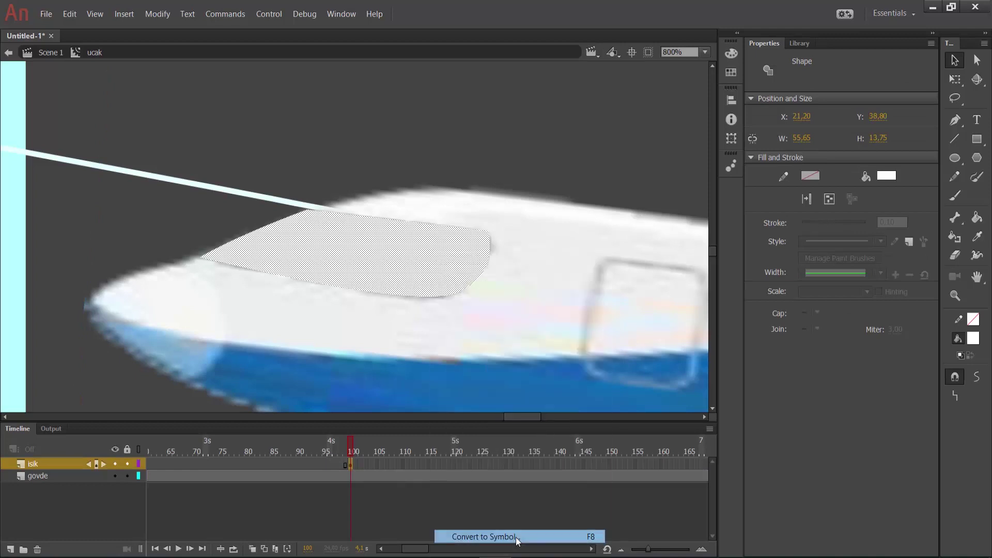
type("isik")
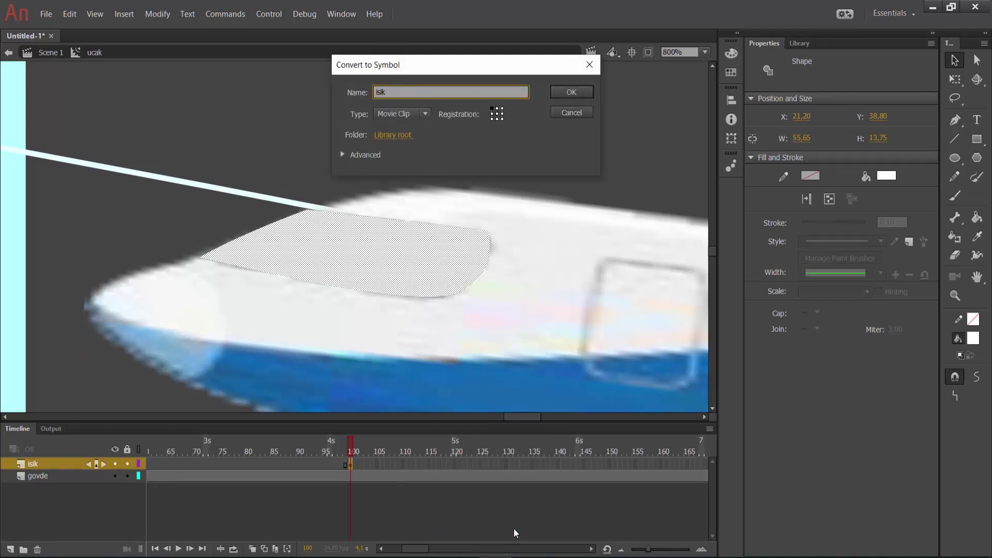
key("Return")
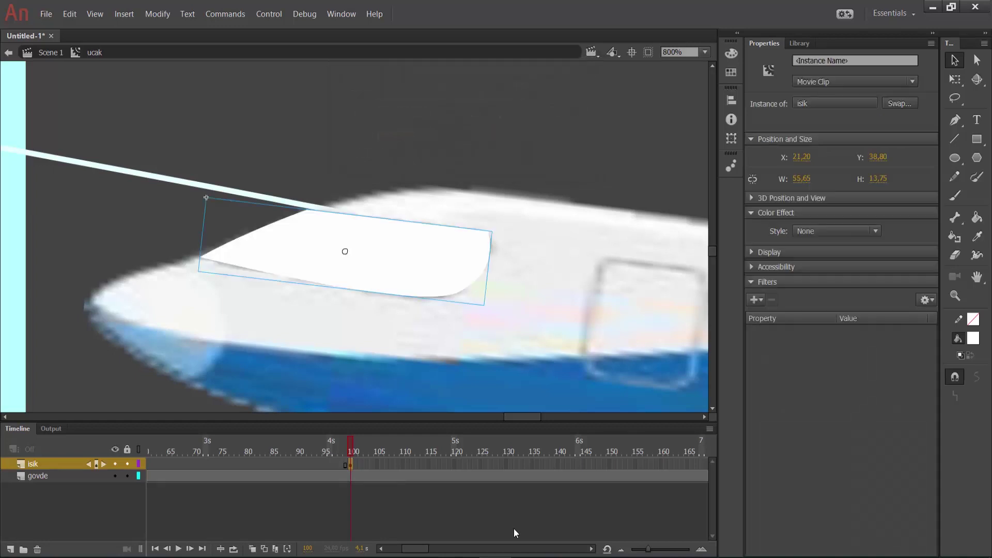
Apply an Alpha color effect of 0% to the isik instance at frame 100.
left_click(498, 300)
left_click(416, 257)
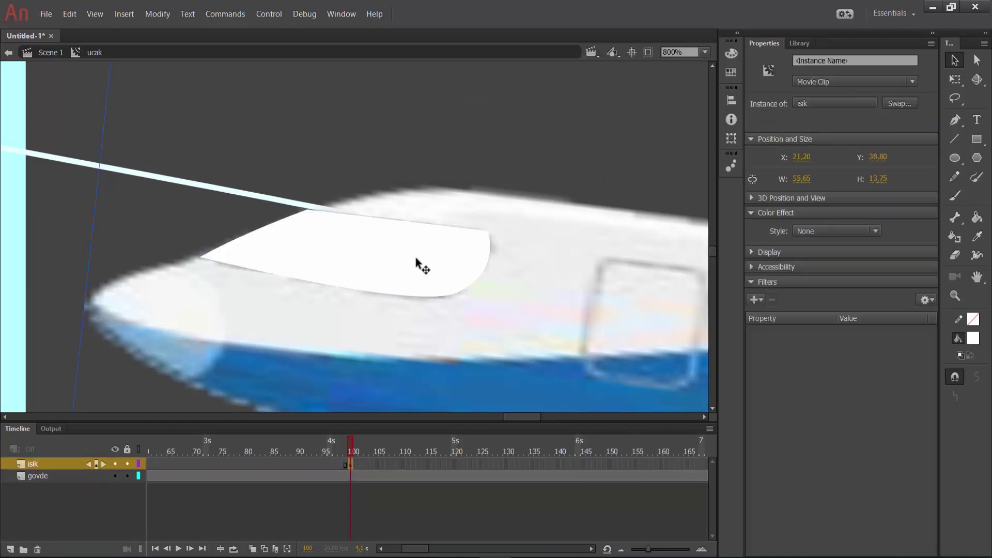
left_click(825, 231)
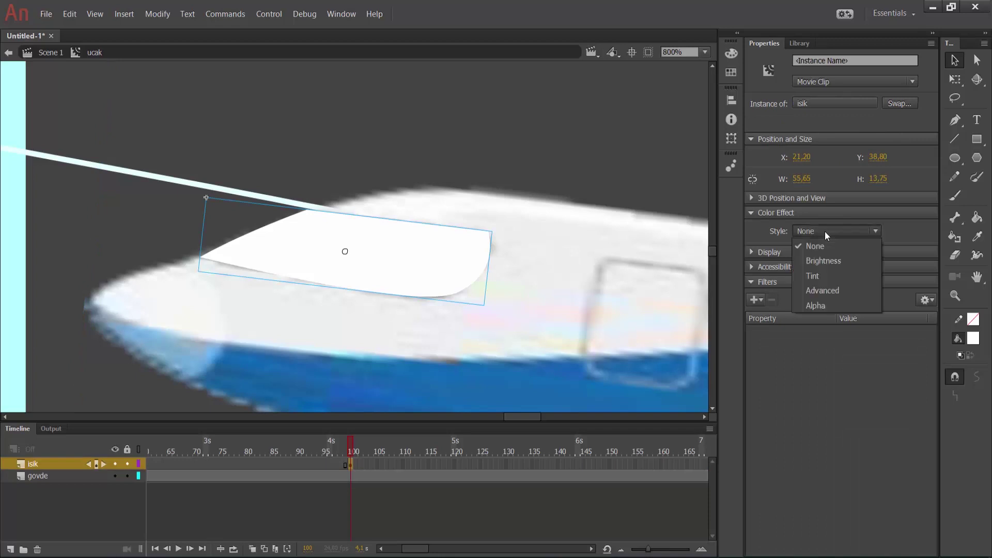
left_click(829, 306)
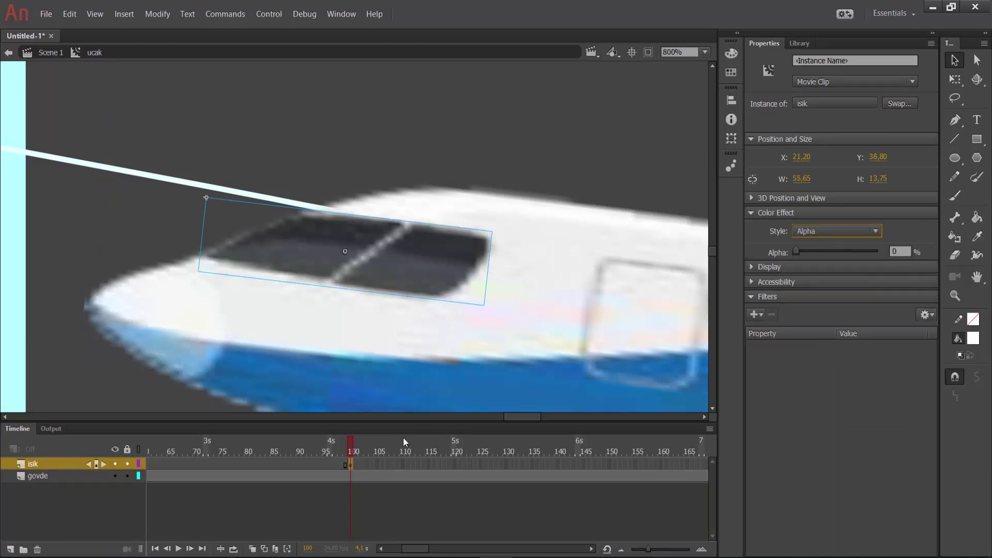
Insert a keyframe at frame 110 on the isik layer.
left_click_drag(347, 441, 396, 449)
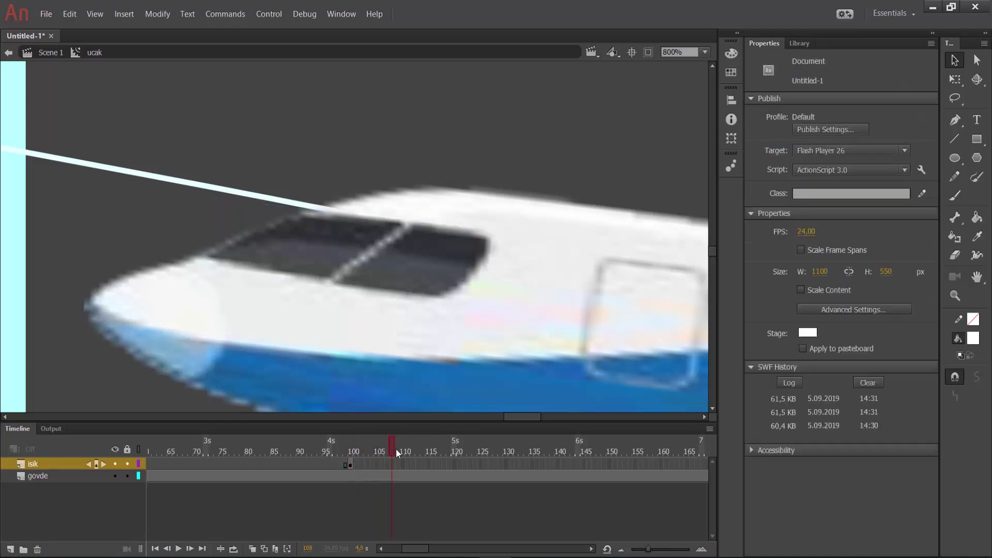
right_click(402, 463)
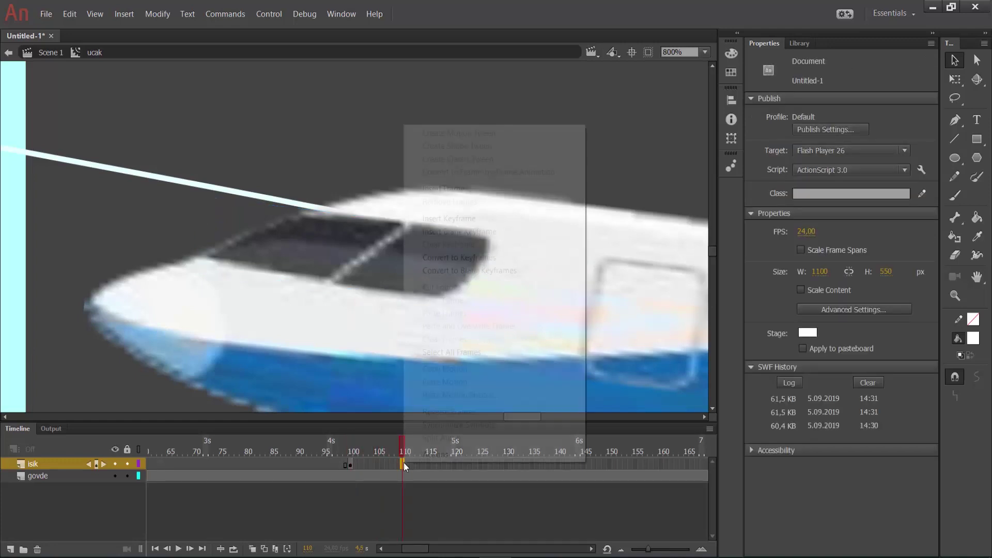
left_click(467, 220)
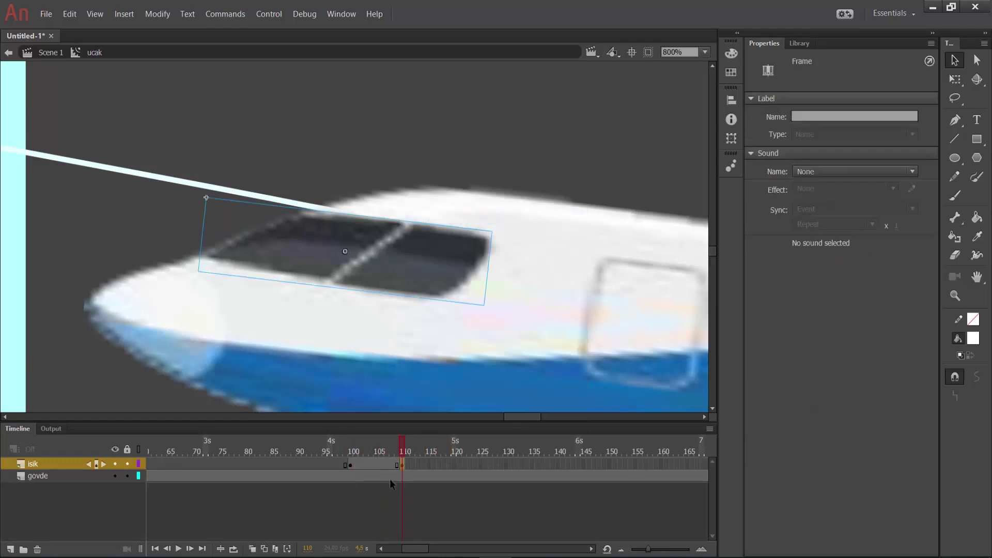
Set the isik instance's alpha at frame 110 to 60%, trying 40% and 50% first.
left_click(422, 252)
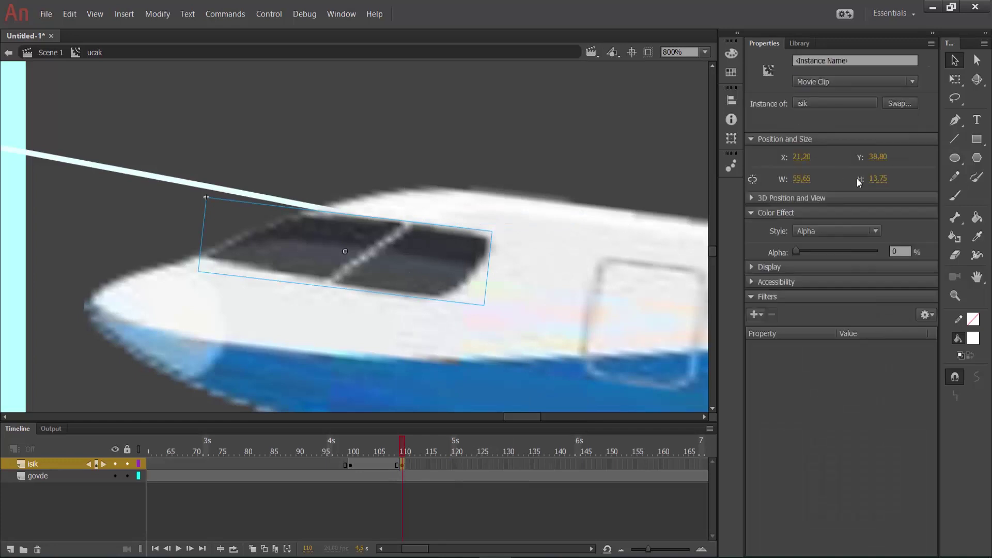
left_click(894, 252)
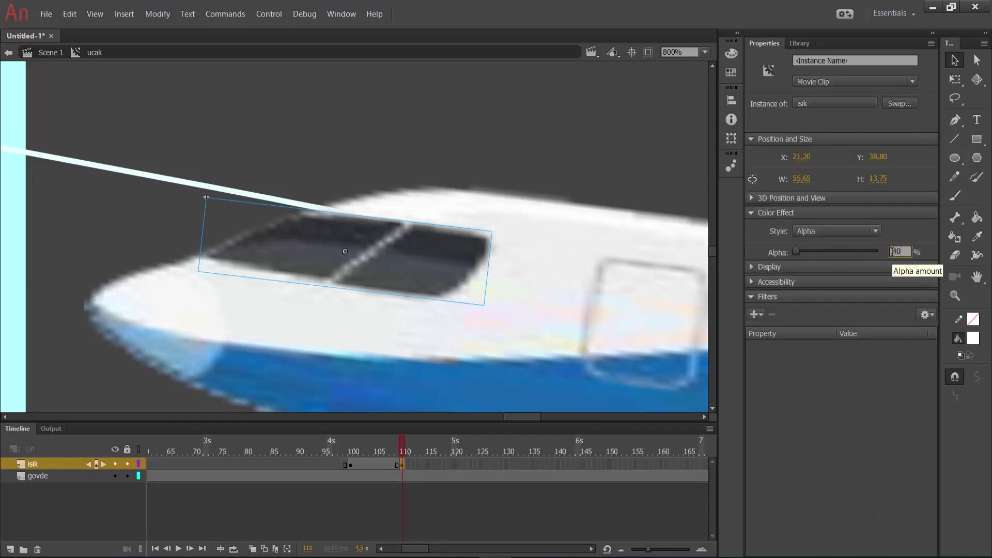
key("Return")
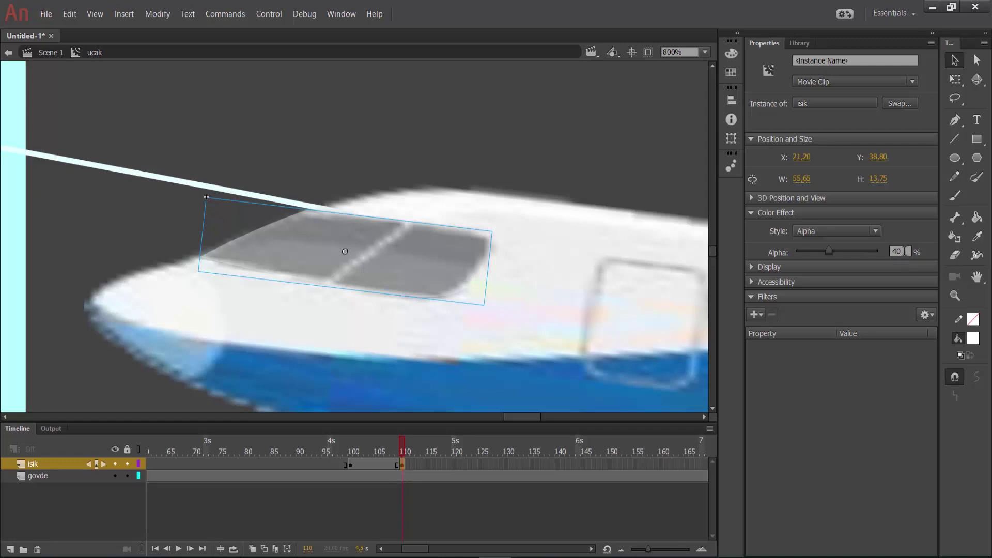
left_click(888, 252)
type("50")
key("Return")
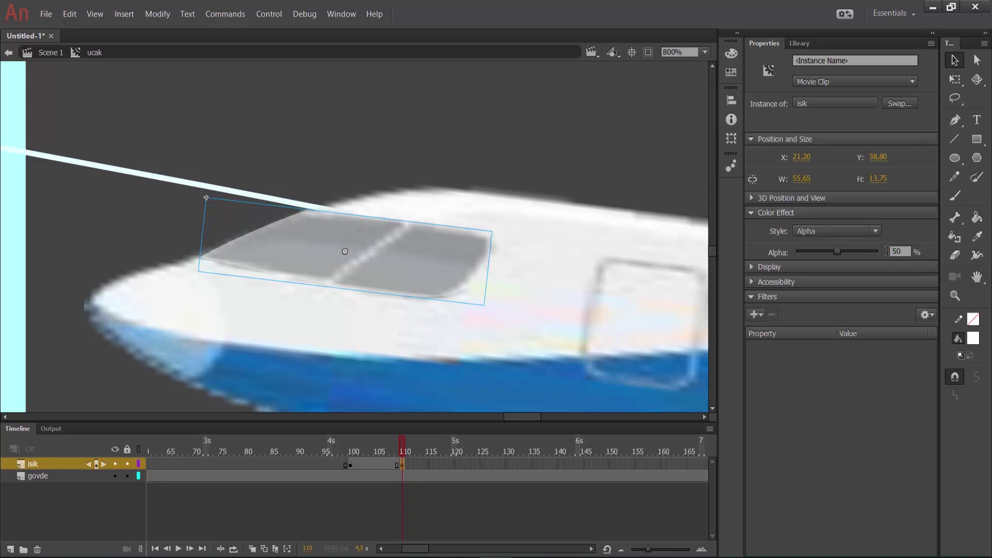
left_click(887, 250)
key("Return")
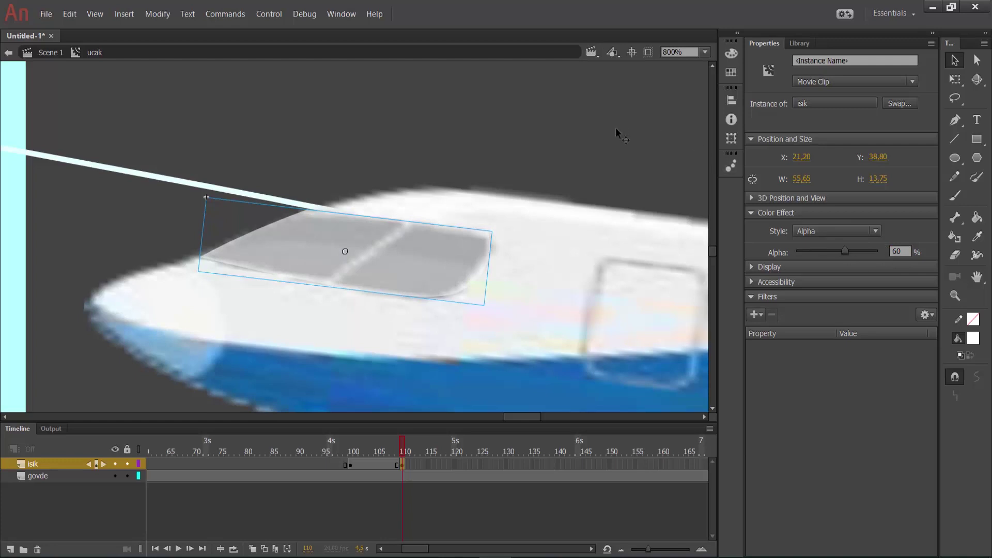
Create a classic tween between frames 100 and 110 on the isik layer and scrub through the fade.
left_click(439, 402)
mouse_move(407, 442)
left_mouse_down()
mouse_move(463, 442)
mouse_move(327, 445)
mouse_move(402, 449)
left_mouse_up()
left_click(373, 464)
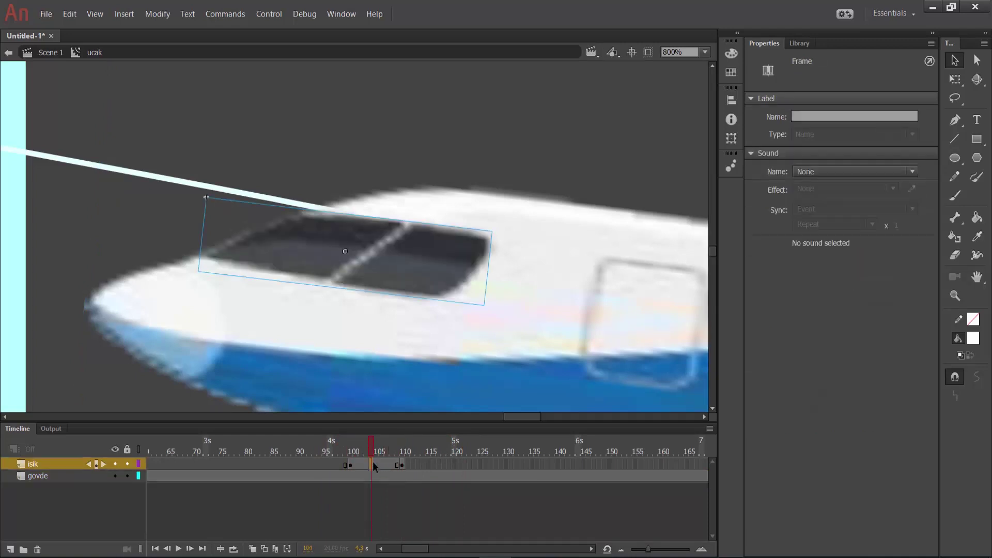
right_click(376, 464)
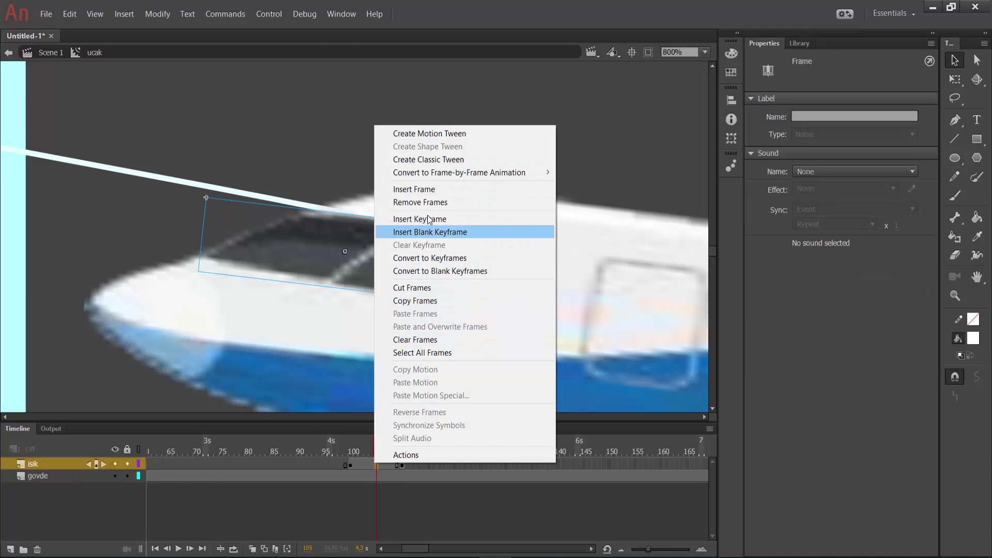
left_click(436, 160)
left_click_drag(377, 449, 472, 442)
Extend the isik layer to frame 180 so it ends together with the govde layer.
mouse_move(414, 549)
left_mouse_down()
mouse_move(446, 550)
mouse_move(422, 532)
left_mouse_up()
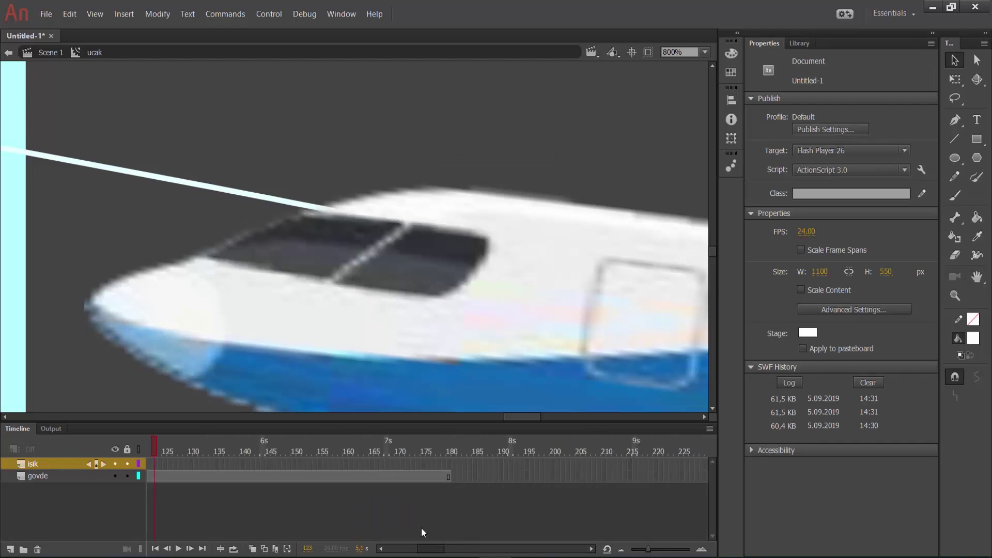
left_click(447, 463)
right_click(447, 463)
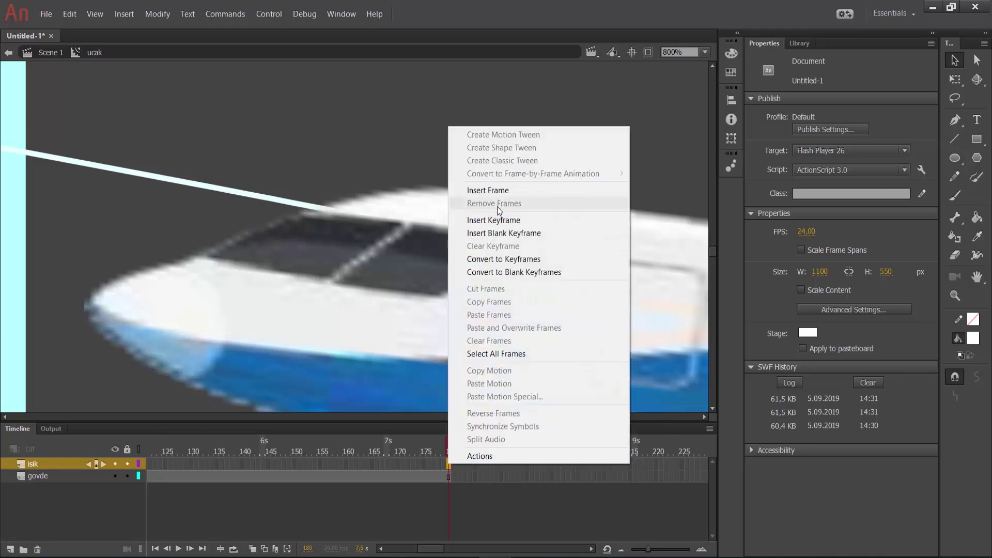
left_click(501, 189)
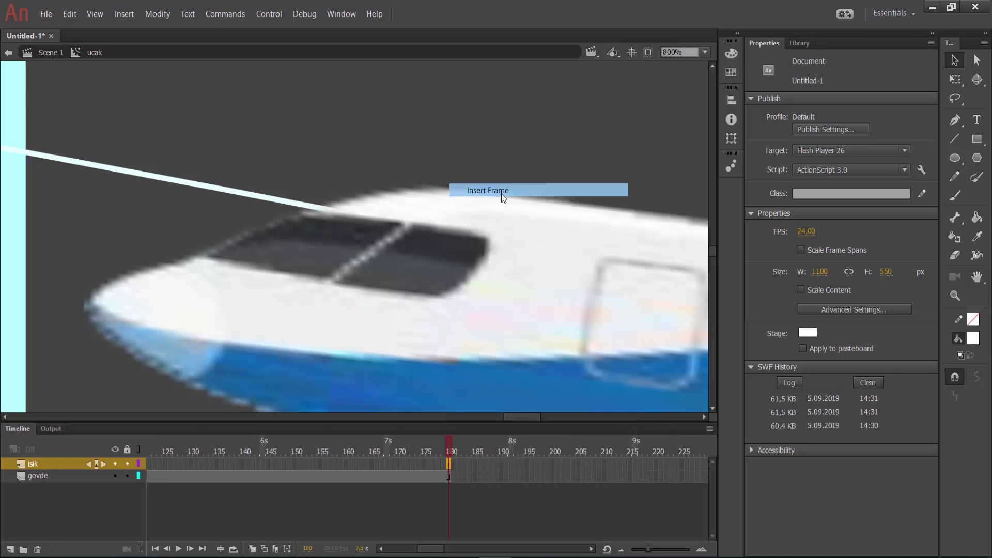
Return to Scene 1, test the movie to check the cockpit window light, and close the preview.
left_click(176, 109)
left_click(47, 54)
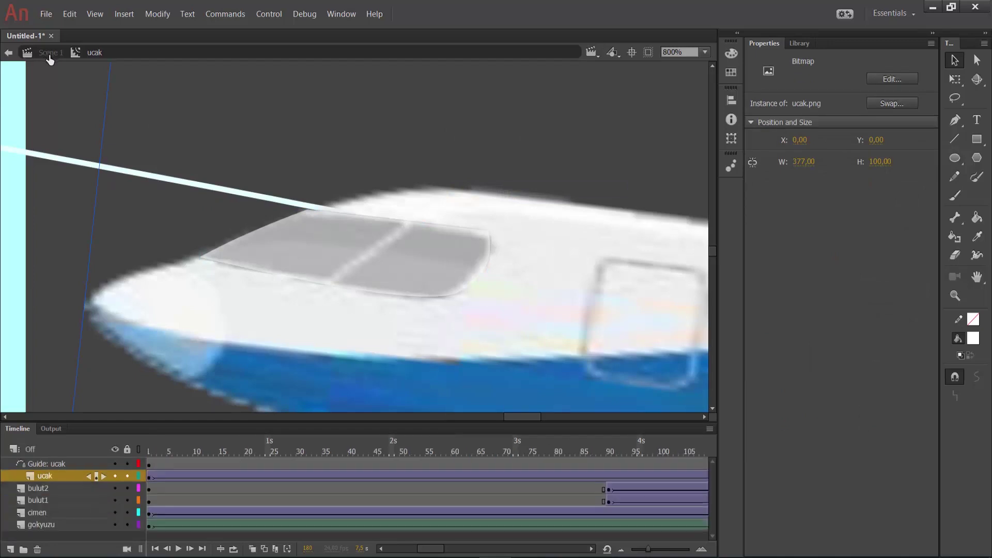
key("ctrl+Return")
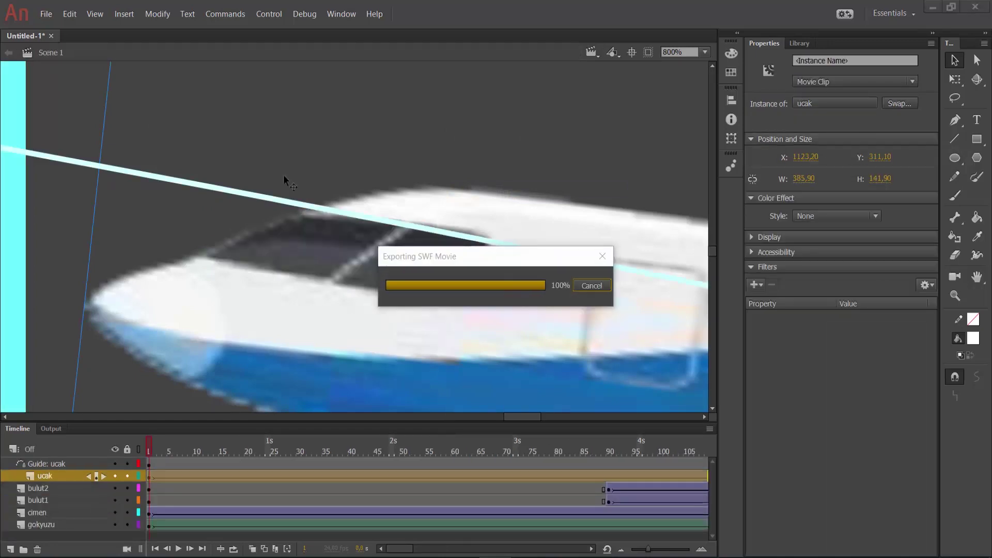
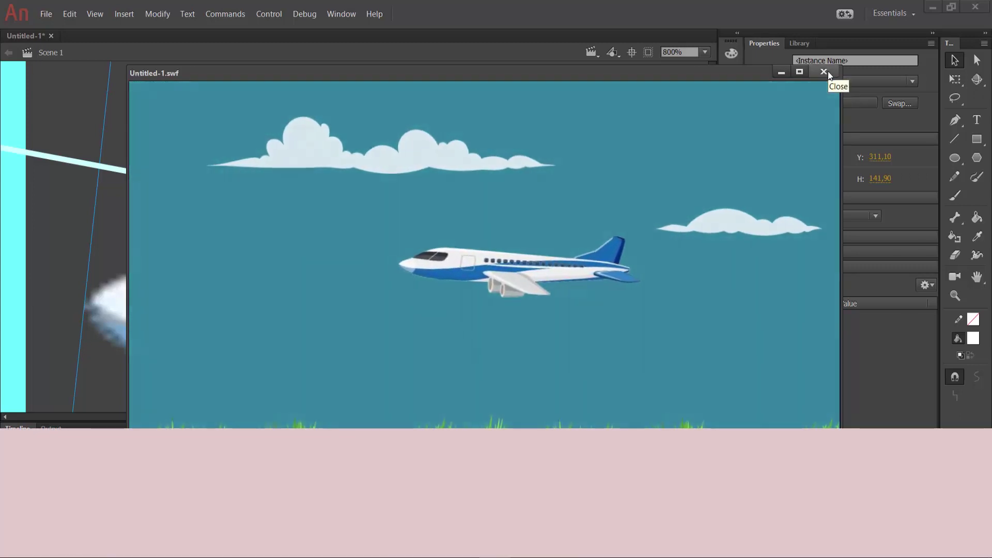
left_click(823, 71)
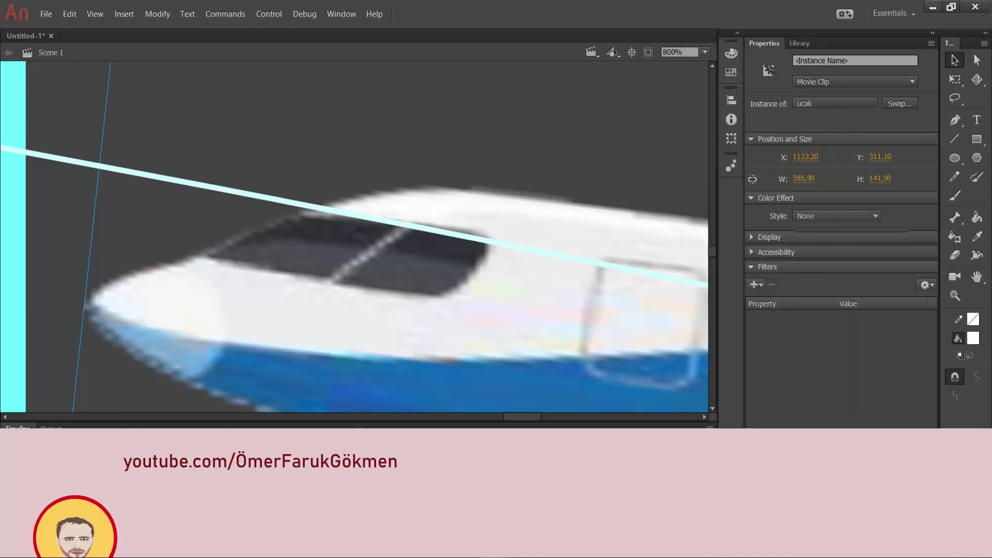
Review the sky, grass and cloud layers' timelines with the stage at 50% zoom, and open the bulut1 symbol to examine its tween.
left_click(705, 52)
left_click(677, 132)
left_click(634, 54)
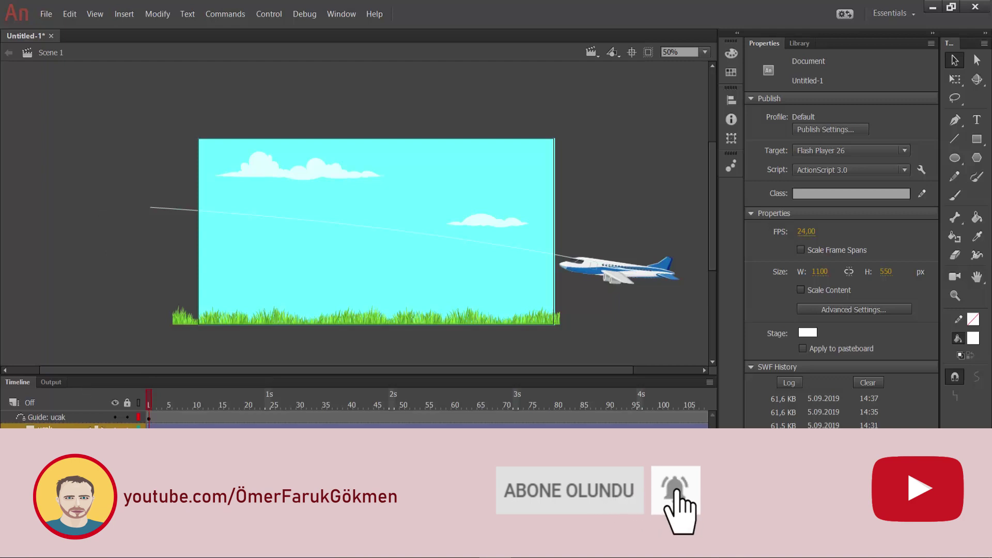
left_click(69, 439)
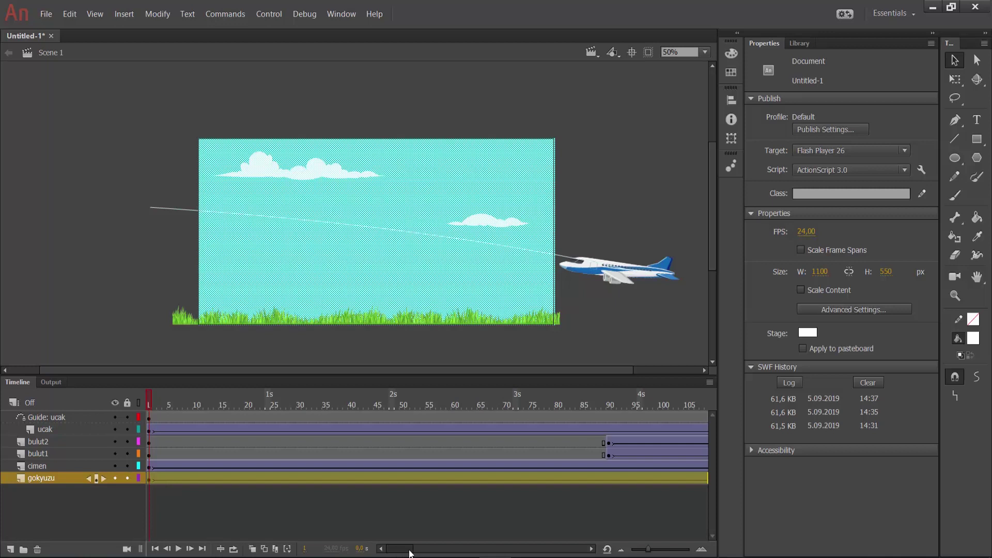
left_click_drag(410, 550, 388, 553)
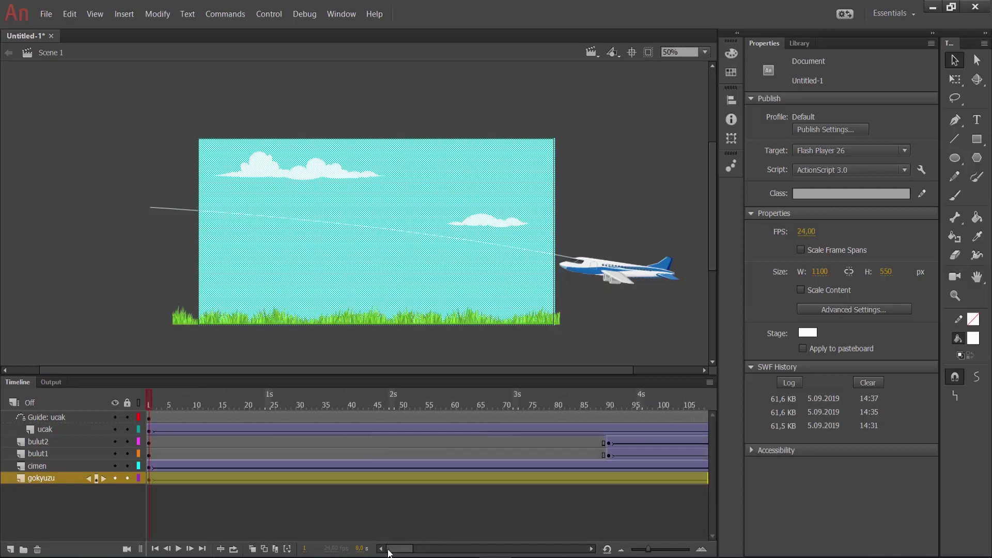
left_click(396, 478)
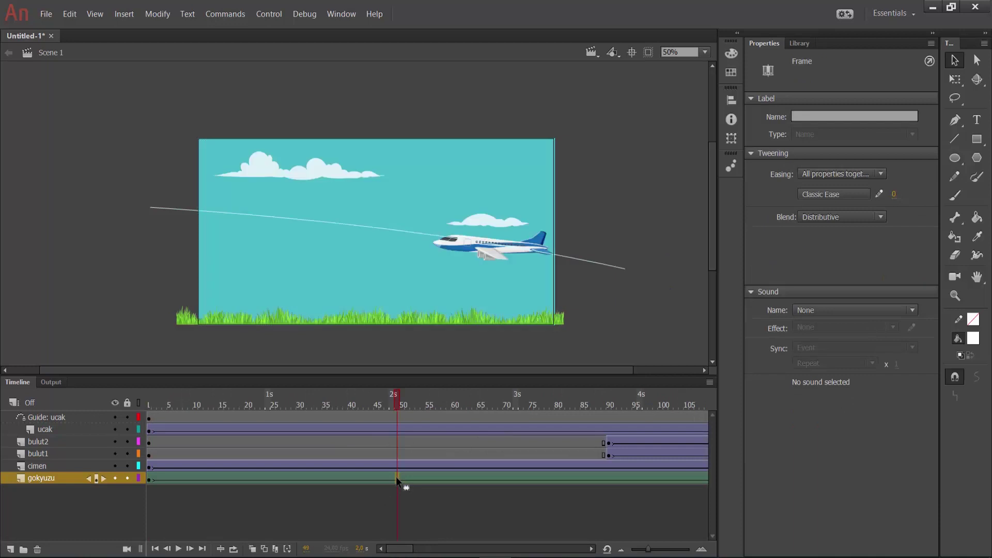
left_click(74, 463)
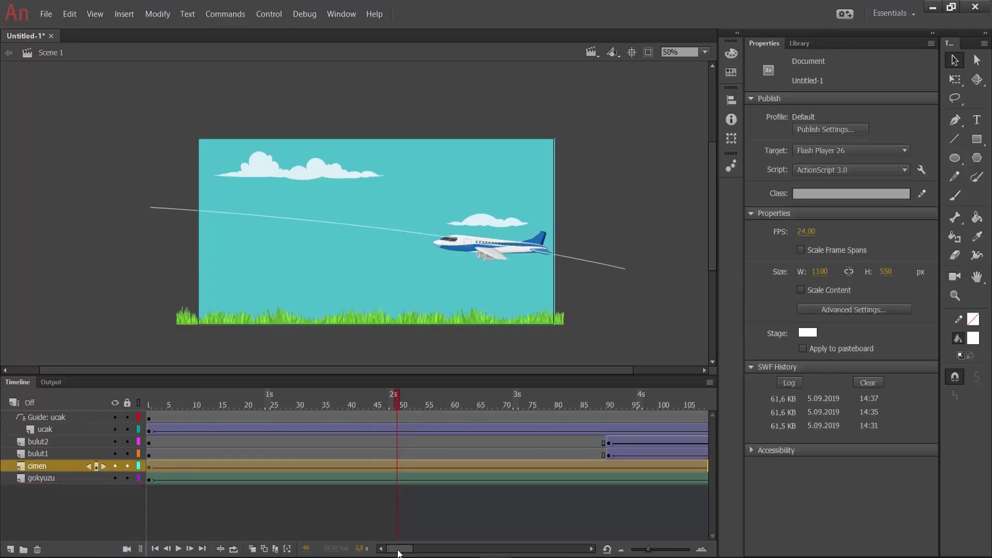
mouse_move(401, 552)
left_mouse_down()
mouse_move(420, 552)
mouse_move(396, 553)
left_mouse_up()
left_click(370, 466)
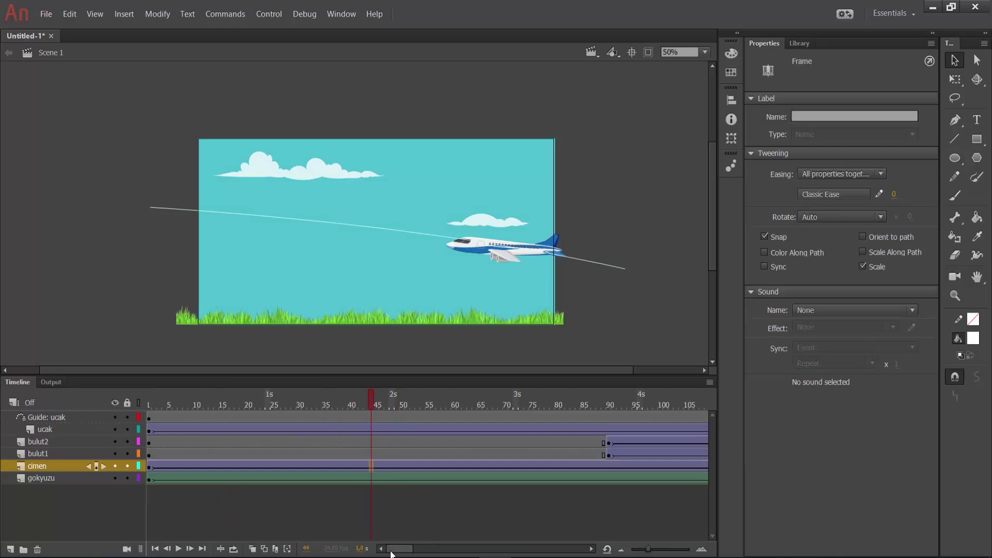
left_click(85, 449)
left_click(82, 442)
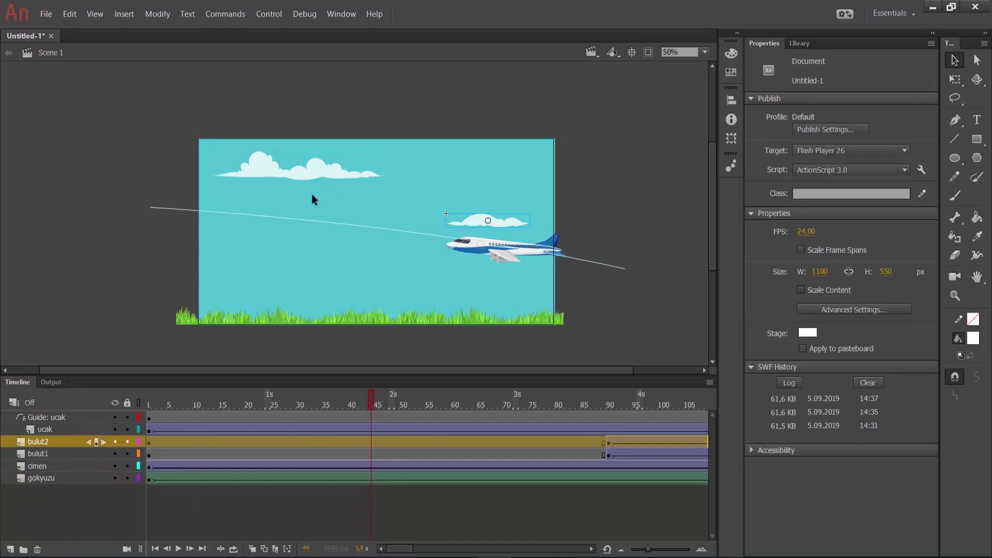
double_click(309, 173)
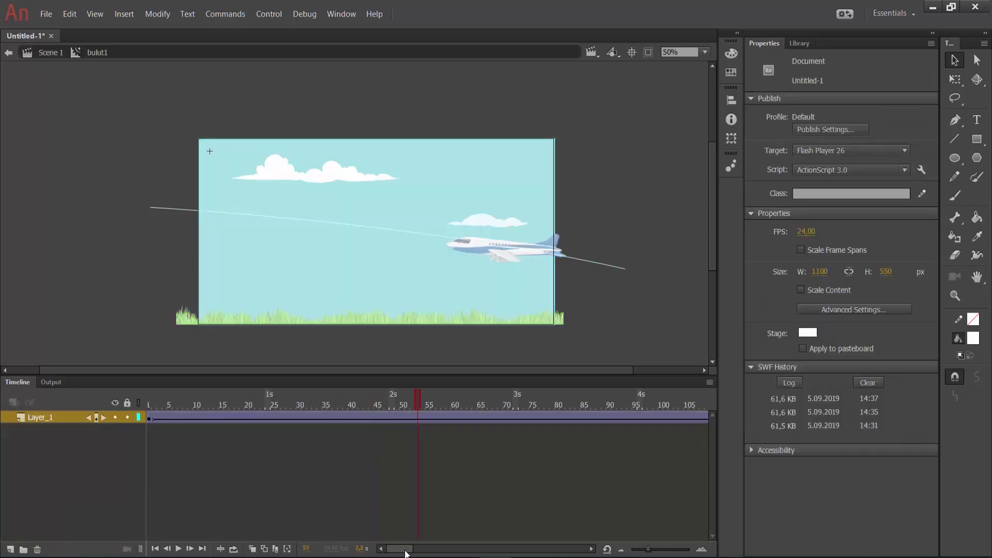
Return to Scene 1 and examine the bulut2 cloud's fade from frame 90, including its alpha setting.
mouse_move(414, 551)
left_mouse_down()
mouse_move(431, 550)
mouse_move(404, 550)
left_mouse_up()
left_click(49, 53)
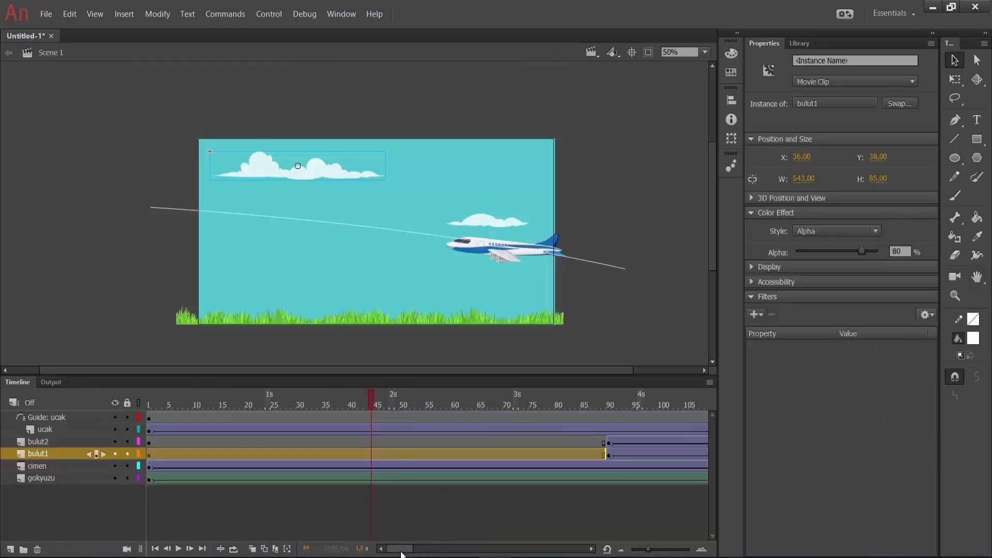
left_click_drag(400, 551, 405, 551)
left_click(475, 443, "shift")
left_click(474, 443)
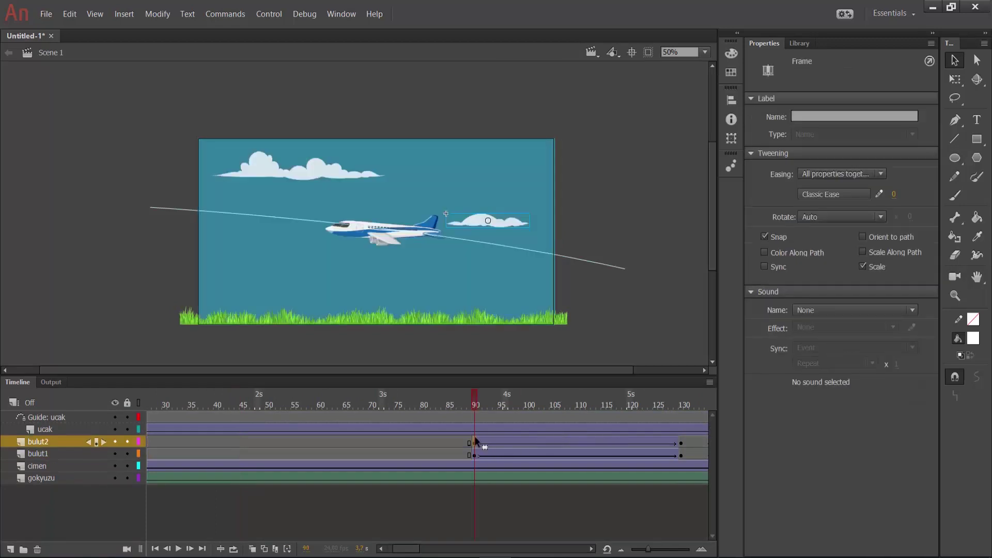
left_click_drag(482, 397, 594, 404)
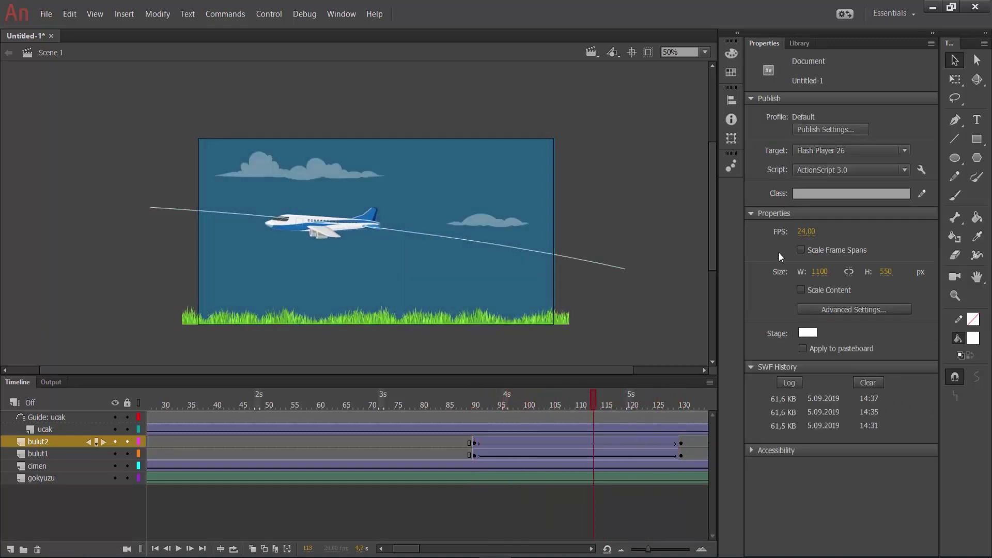
left_click(475, 443)
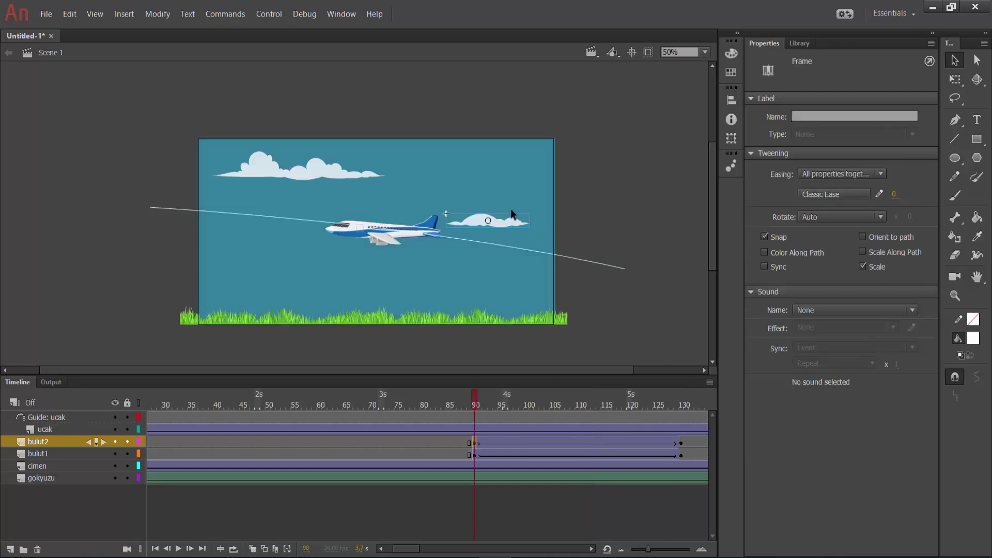
left_click(593, 199)
left_click(515, 227)
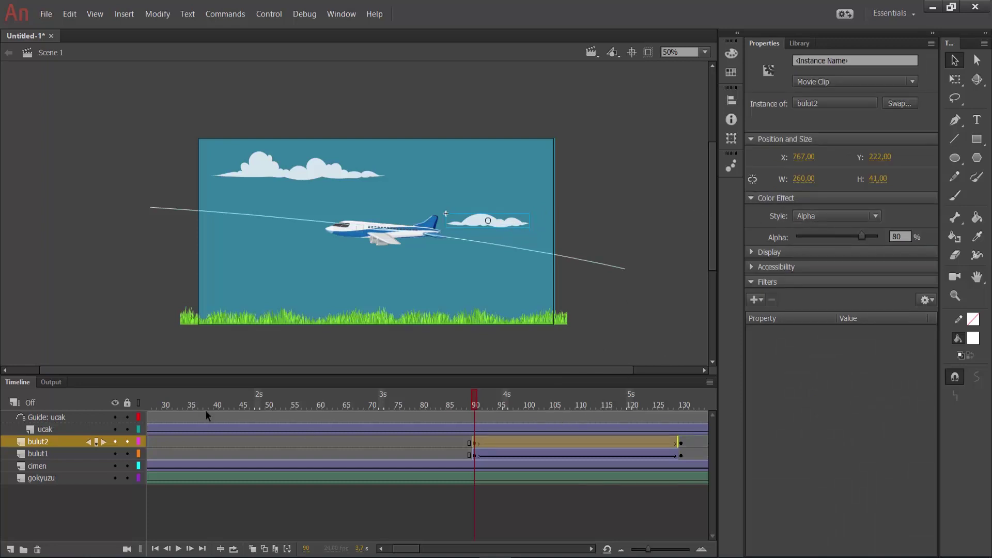
Open the ucak symbol and shorten the cockpit light's fade by moving the isik layer's ending keyframe to frame 106.
left_click(78, 431)
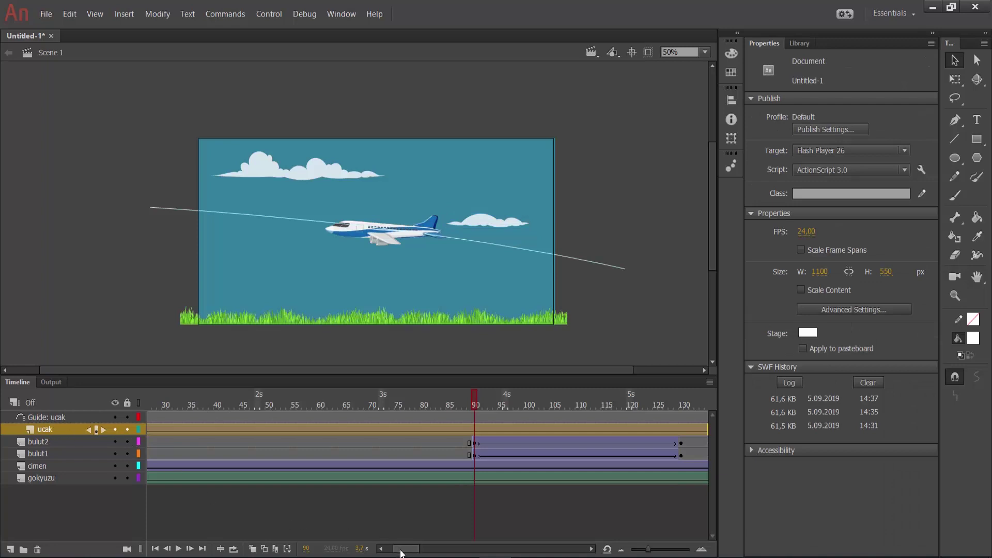
left_click_drag(418, 552, 412, 549)
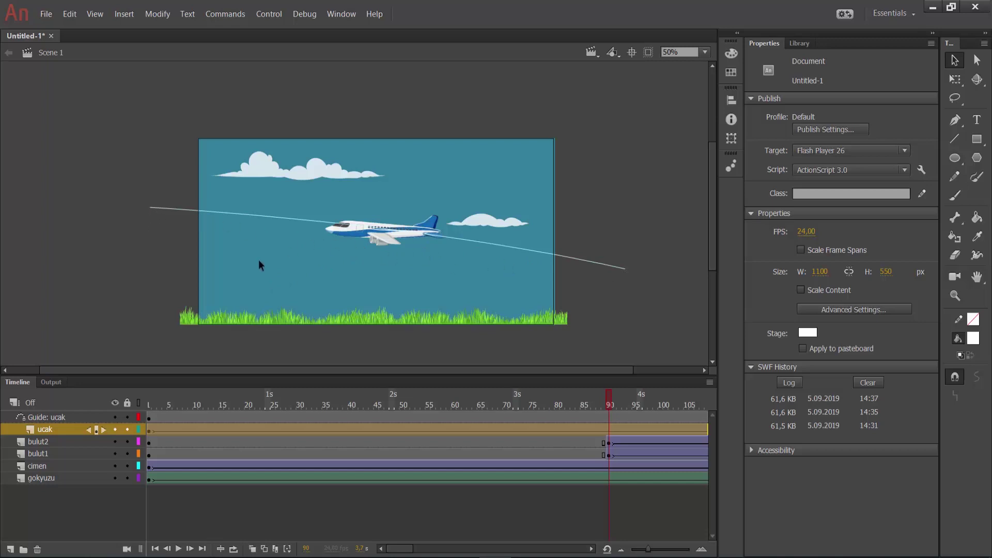
double_click(382, 243)
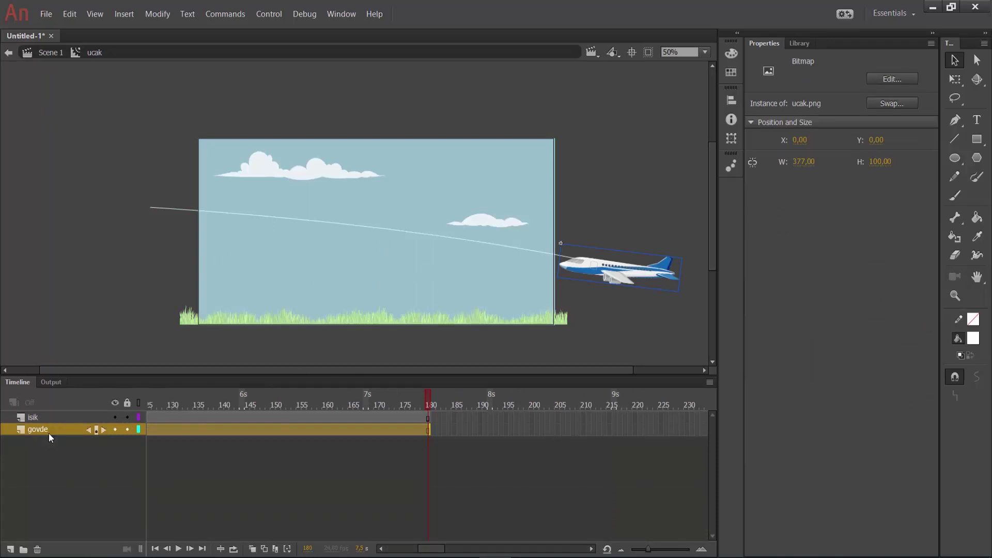
left_click(51, 417)
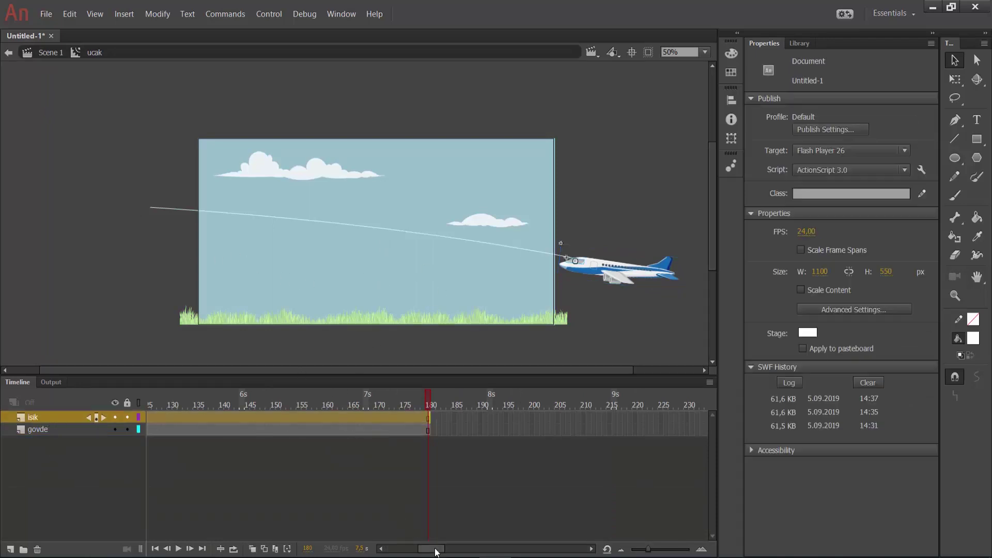
left_click_drag(437, 548, 415, 550)
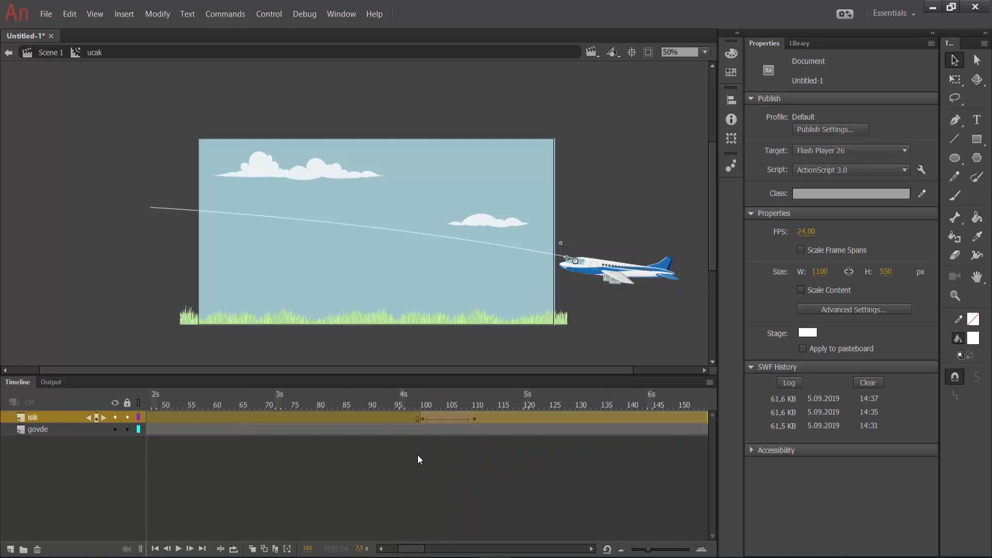
left_click_drag(422, 414, 473, 419)
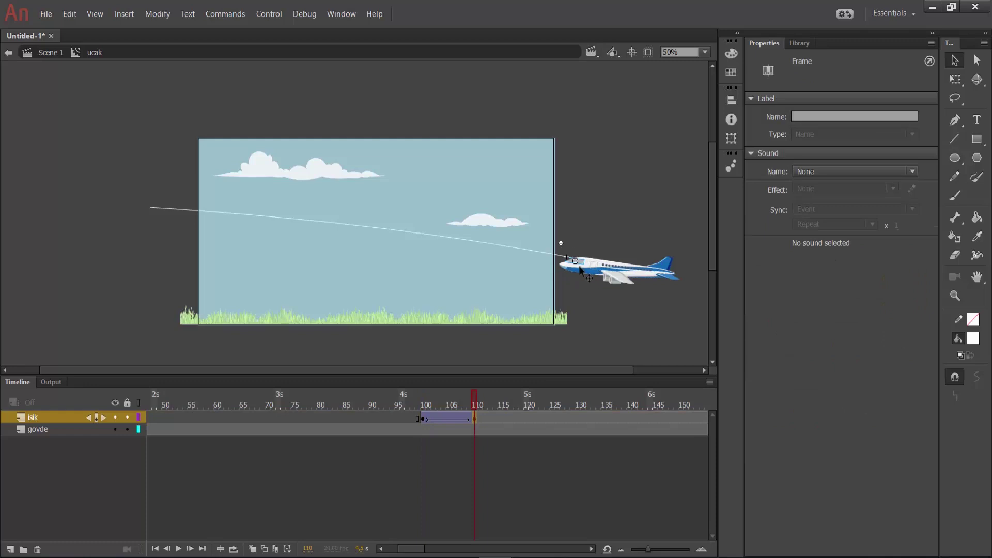
left_click_drag(473, 404, 455, 417)
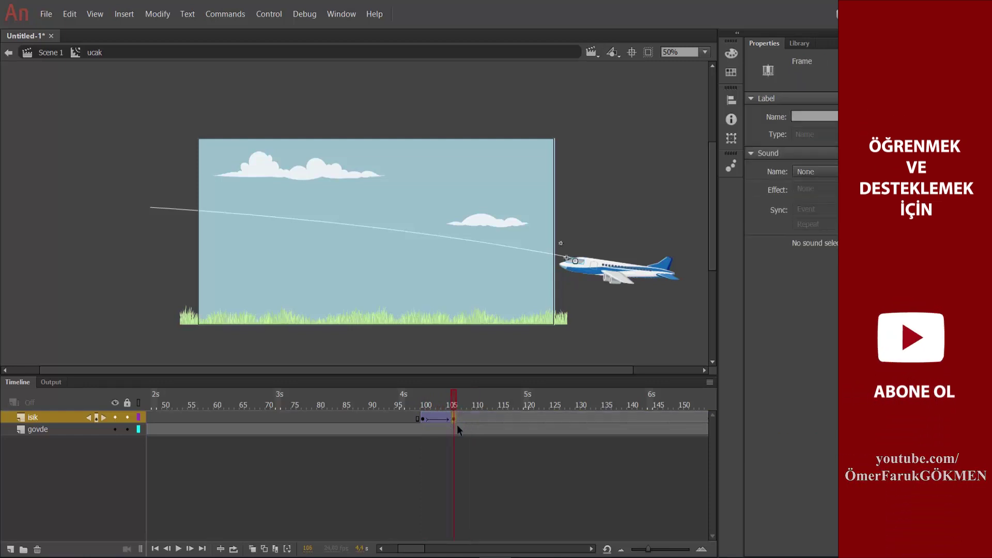
left_click(620, 184)
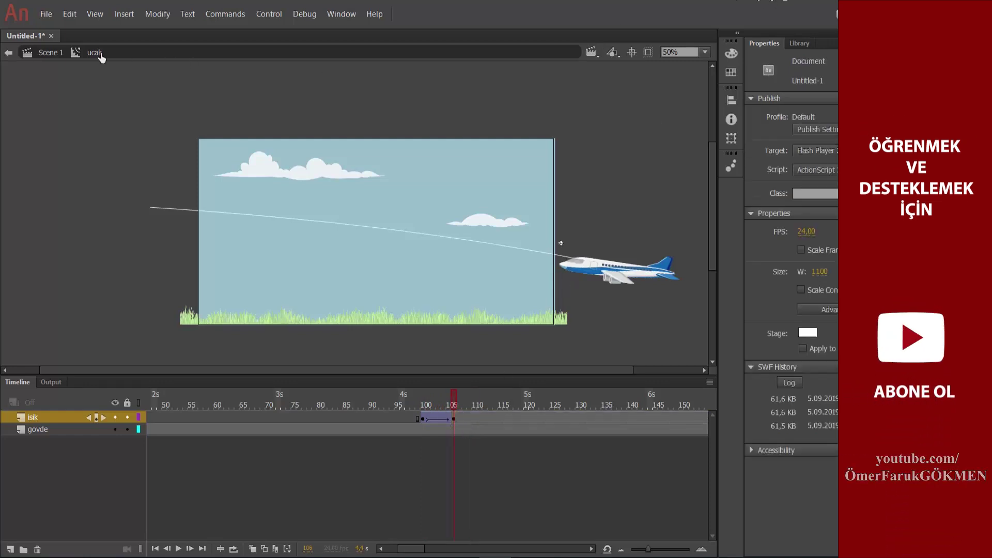
Return to Scene 1 and test the movie to check the shortened cockpit light fade.
left_click(54, 54)
key("ctrl+Return")
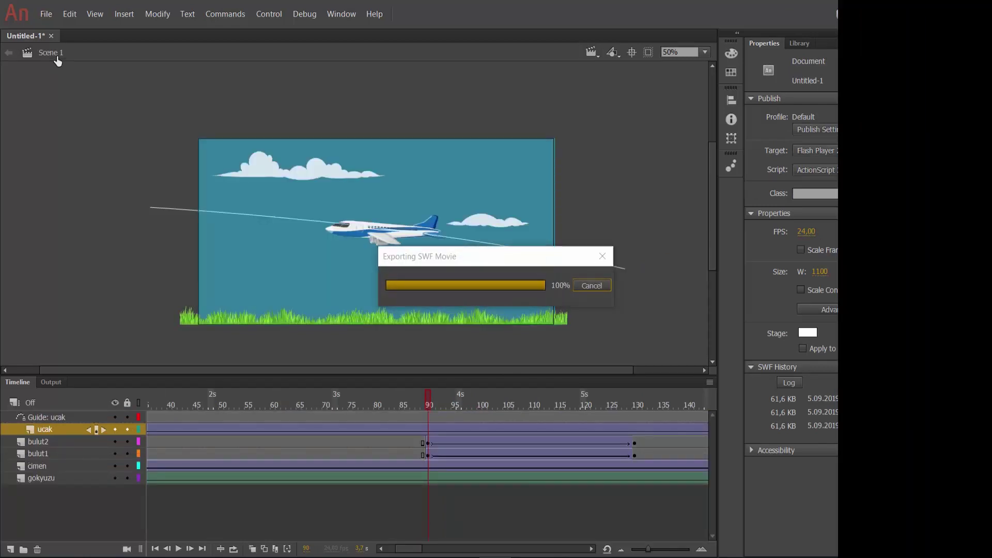